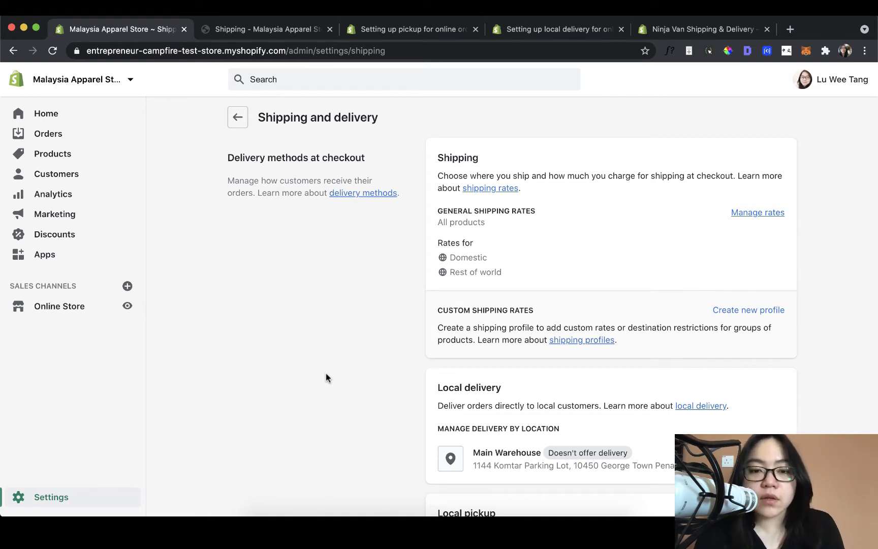
- Review the shipping rates, local delivery, local pickup and saved packages sections of the shipping and delivery settings
{"action": "scroll", "coordinate": [326, 373], "scroll_direction": "down", "scroll_amount": 5}
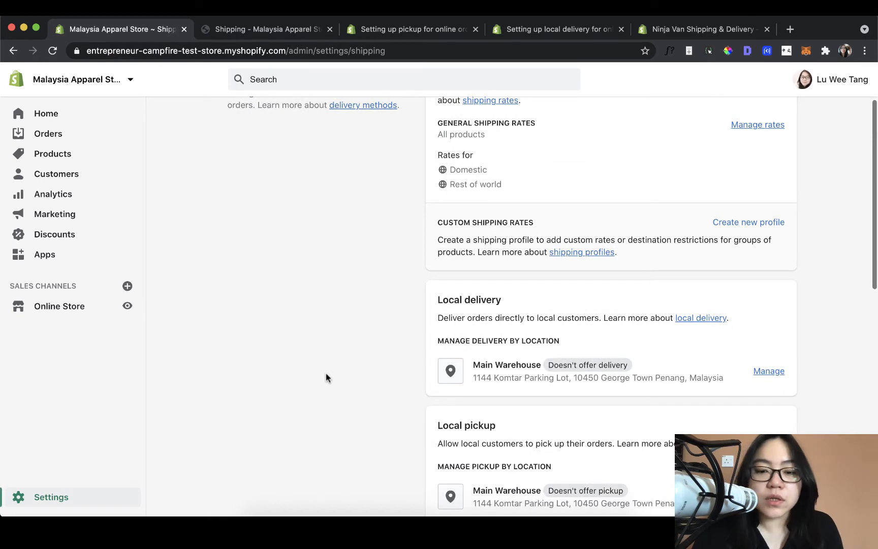
{"action": "scroll", "coordinate": [325, 374], "scroll_direction": "up", "scroll_amount": 3}
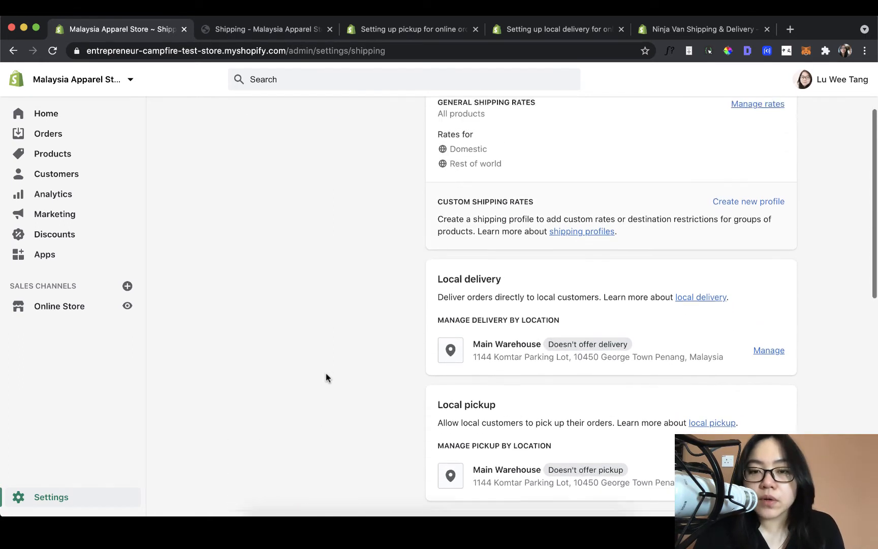
{"action": "scroll", "coordinate": [326, 377], "scroll_direction": "up", "scroll_amount": 1}
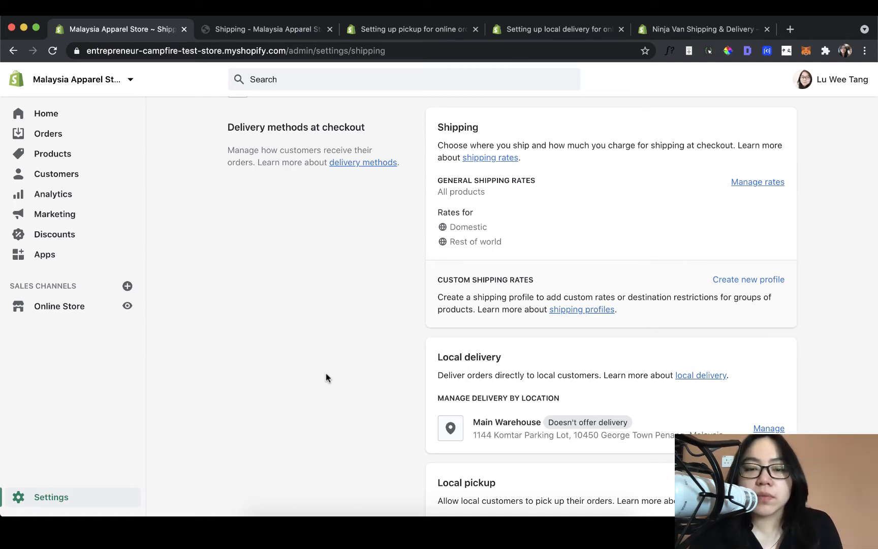
{"action": "scroll", "coordinate": [326, 374], "scroll_direction": "down", "scroll_amount": 3}
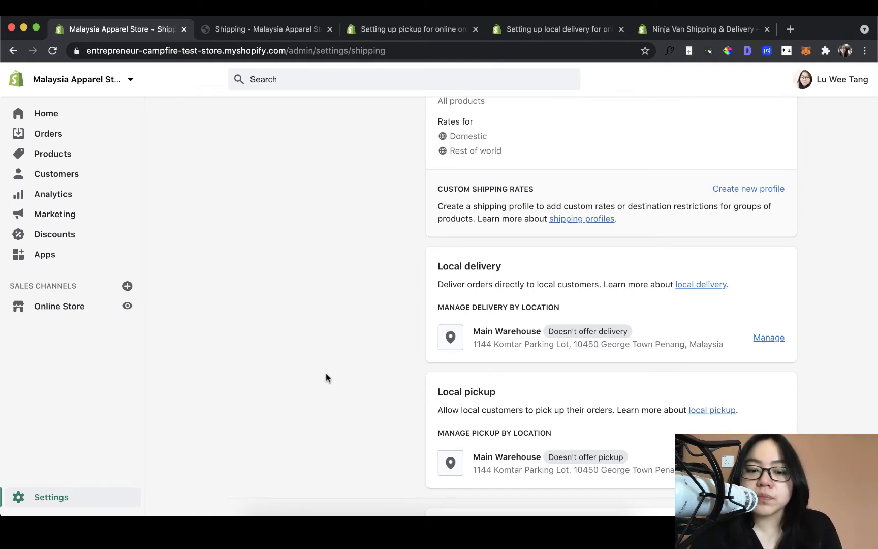
{"action": "scroll", "coordinate": [325, 374], "scroll_direction": "down", "scroll_amount": 3}
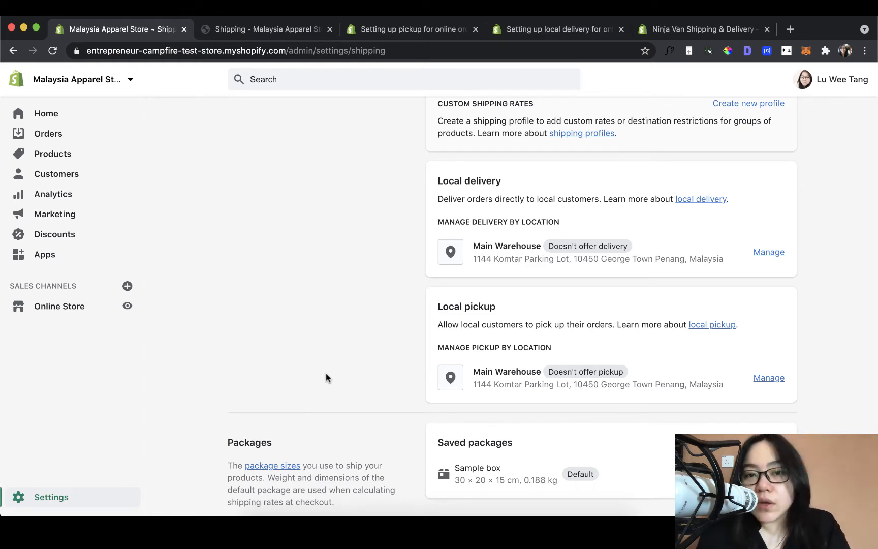
{"action": "scroll", "coordinate": [546, 213], "scroll_direction": "up", "scroll_amount": 4}
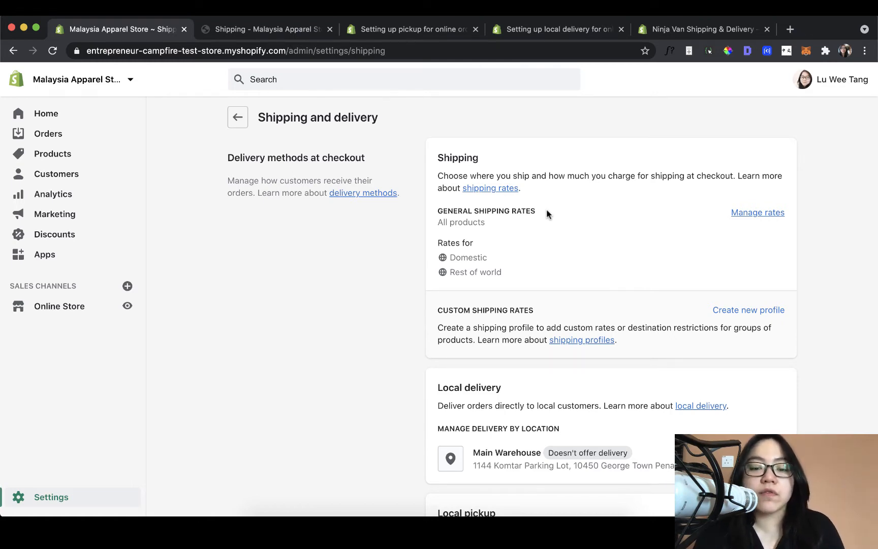
{"action": "scroll", "coordinate": [546, 210], "scroll_direction": "down", "scroll_amount": 3}
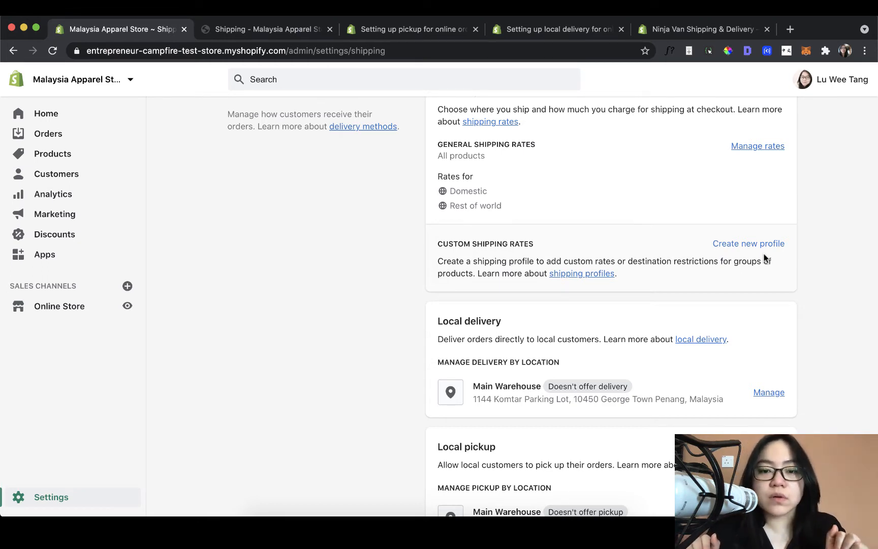
{"action": "scroll", "coordinate": [764, 258], "scroll_direction": "up", "scroll_amount": 2}
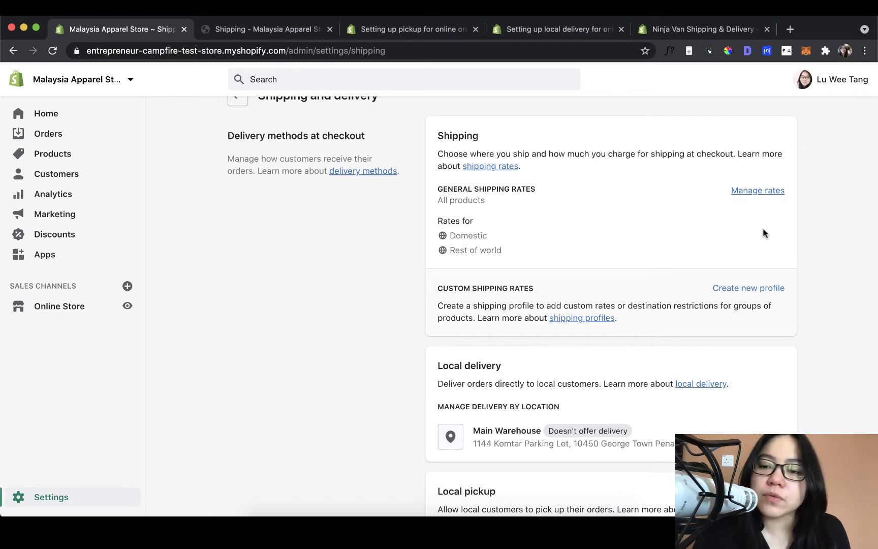
- Open the general shipping rates for management and examine the profile's products, shipping origin, and Domestic and Rest of world rates
{"action": "left_click", "coordinate": [763, 194]}
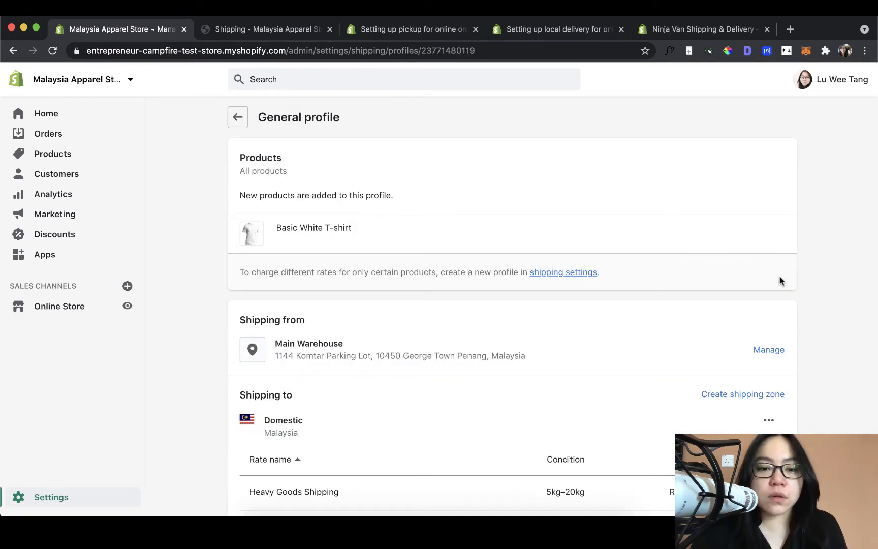
{"action": "scroll", "coordinate": [779, 277], "scroll_direction": "down", "scroll_amount": 3}
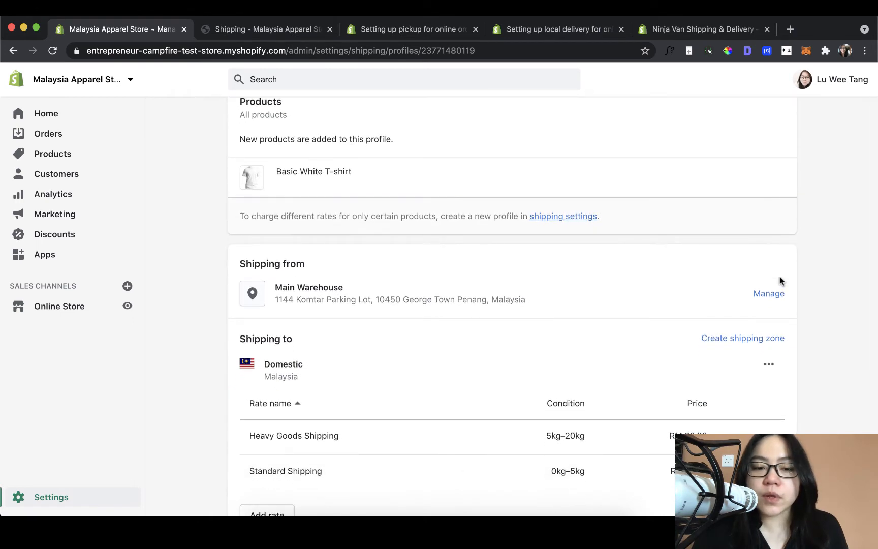
{"action": "scroll", "coordinate": [779, 277], "scroll_direction": "up", "scroll_amount": 2}
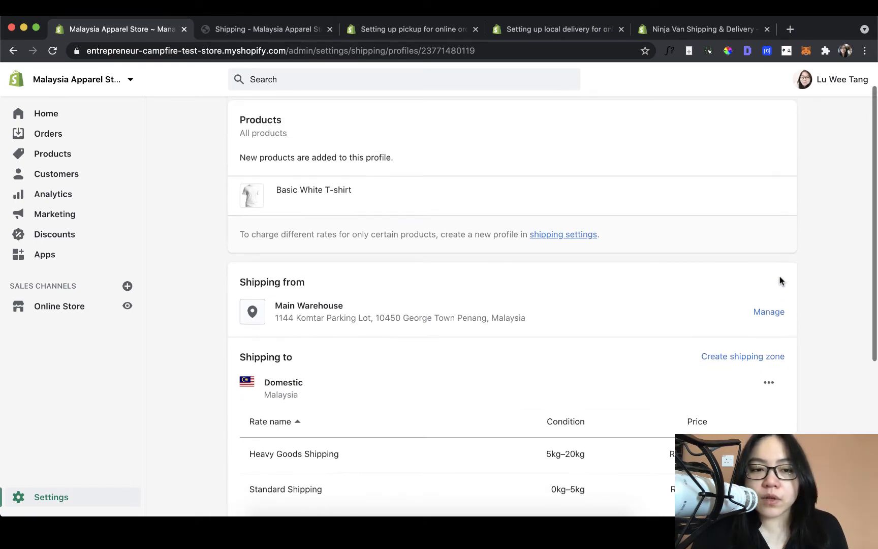
{"action": "scroll", "coordinate": [781, 280], "scroll_direction": "up", "scroll_amount": 2}
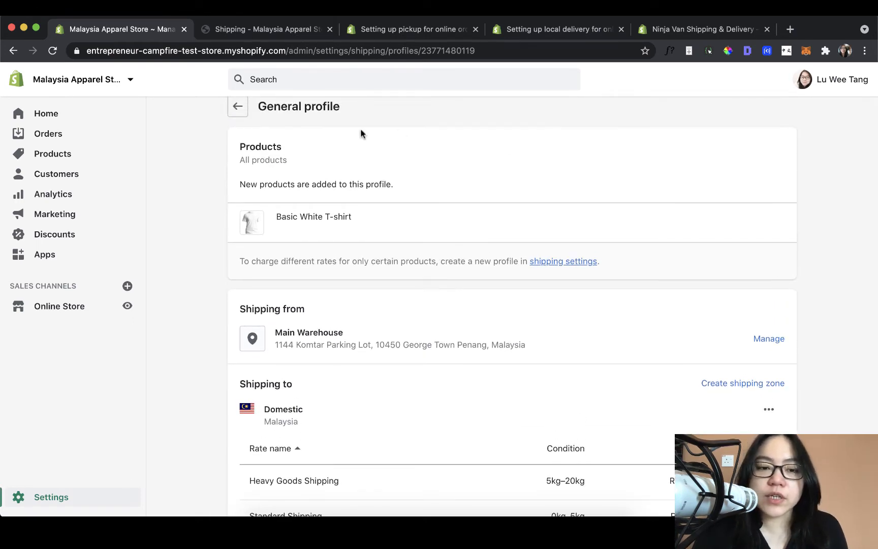
{"action": "scroll", "coordinate": [385, 188], "scroll_direction": "down", "scroll_amount": 3}
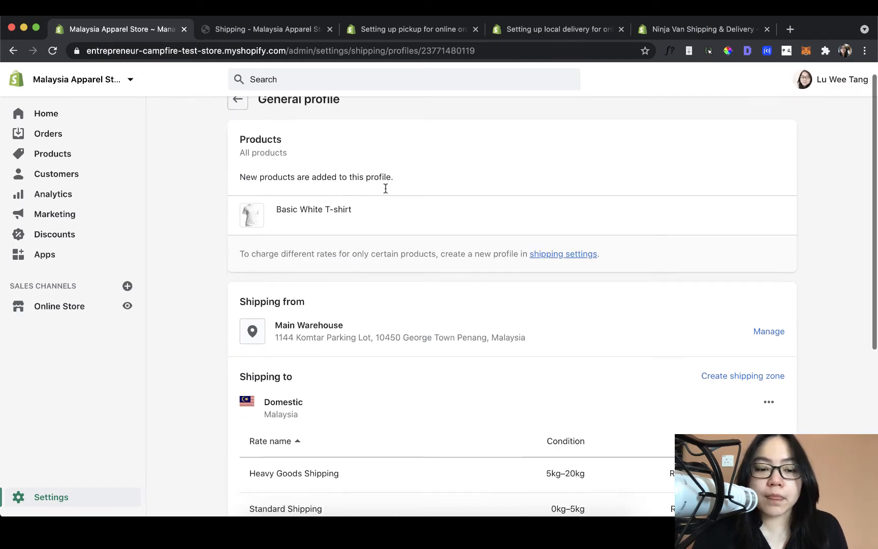
{"action": "scroll", "coordinate": [384, 186], "scroll_direction": "down", "scroll_amount": 2}
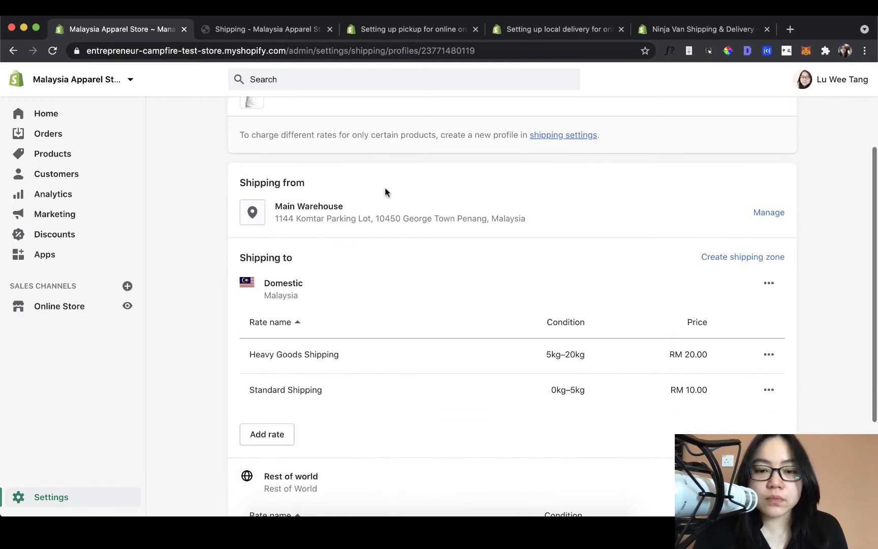
{"action": "scroll", "coordinate": [310, 201], "scroll_direction": "down", "scroll_amount": 1}
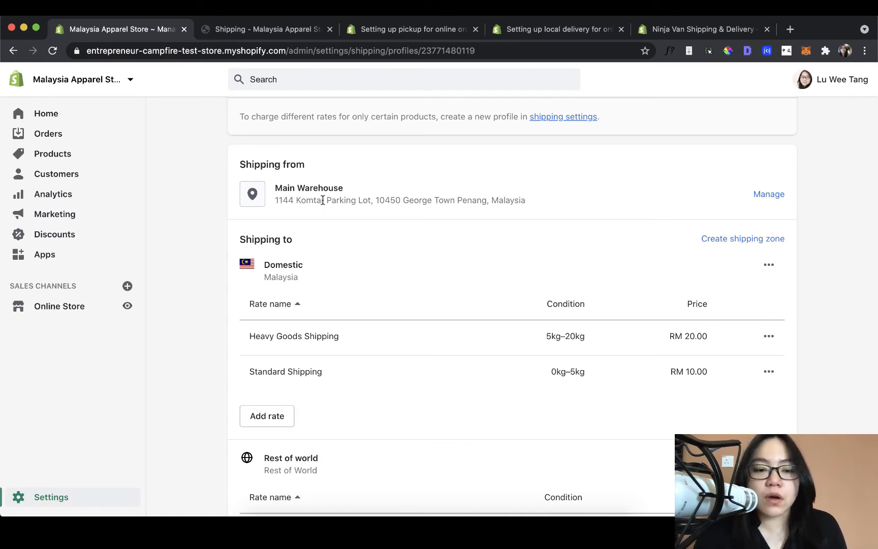
{"action": "scroll", "coordinate": [323, 200], "scroll_direction": "down", "scroll_amount": 3}
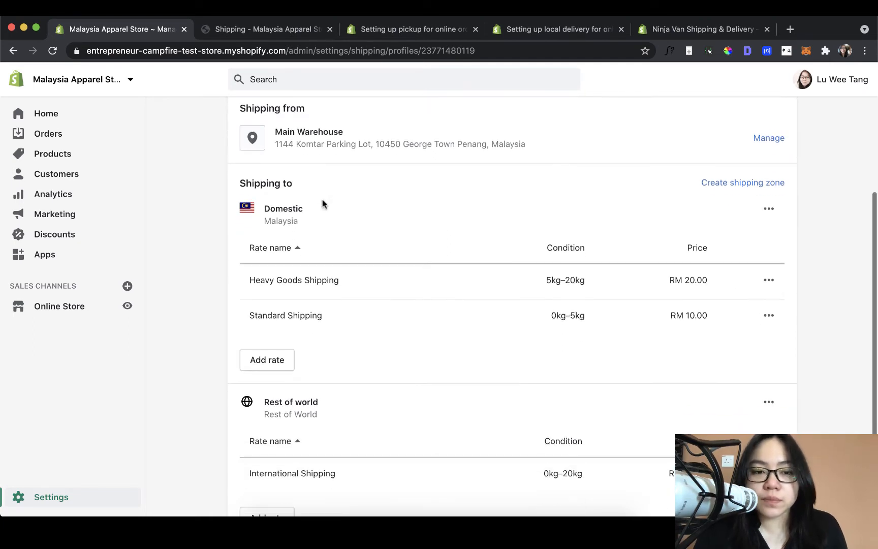
{"action": "scroll", "coordinate": [322, 203], "scroll_direction": "down", "scroll_amount": 2}
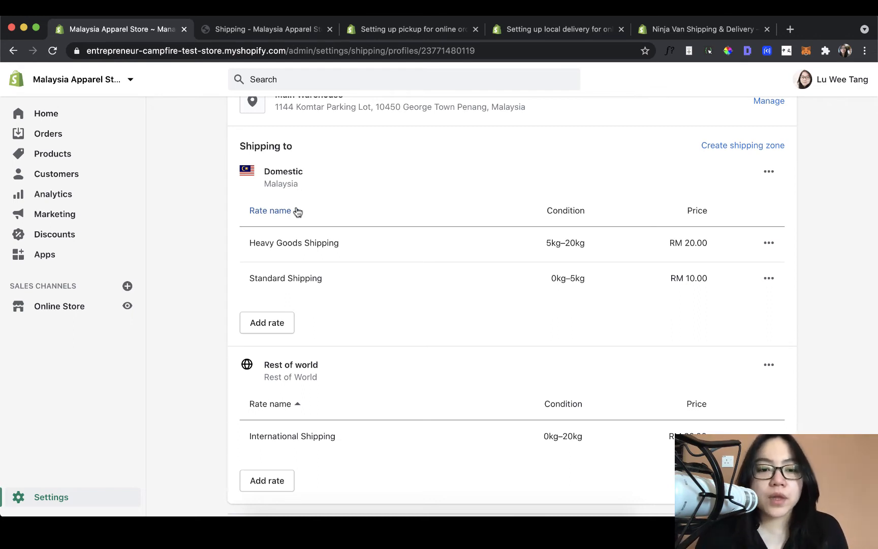
{"action": "scroll", "coordinate": [297, 212], "scroll_direction": "down", "scroll_amount": 2}
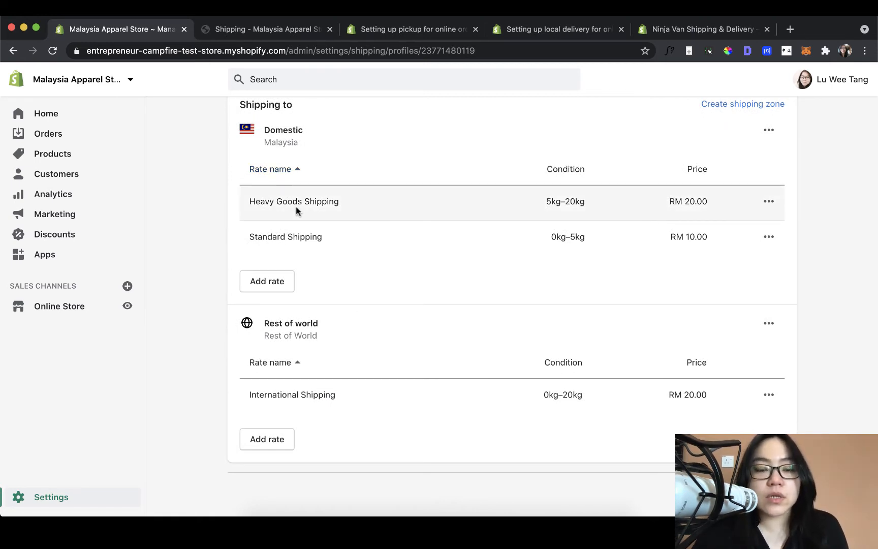
{"action": "scroll", "coordinate": [441, 282], "scroll_direction": "up", "scroll_amount": 5}
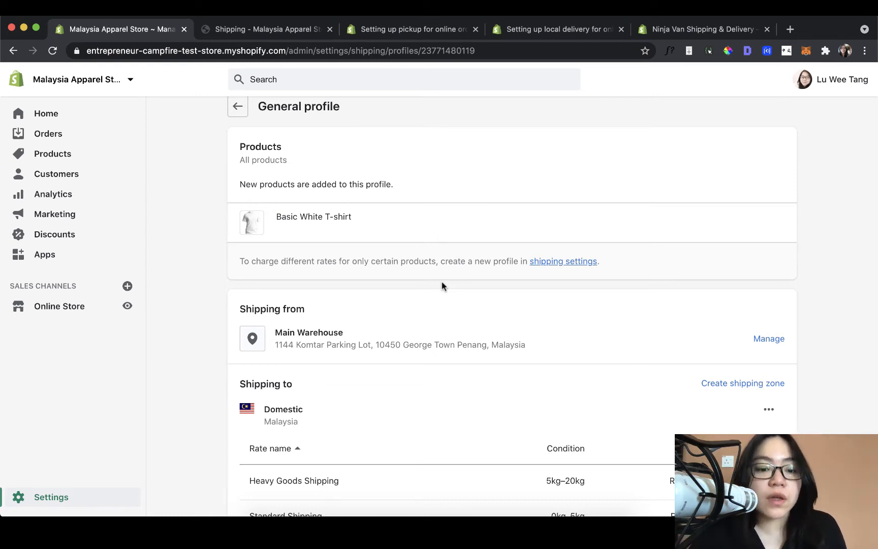
{"action": "scroll", "coordinate": [441, 283], "scroll_direction": "down", "scroll_amount": 5}
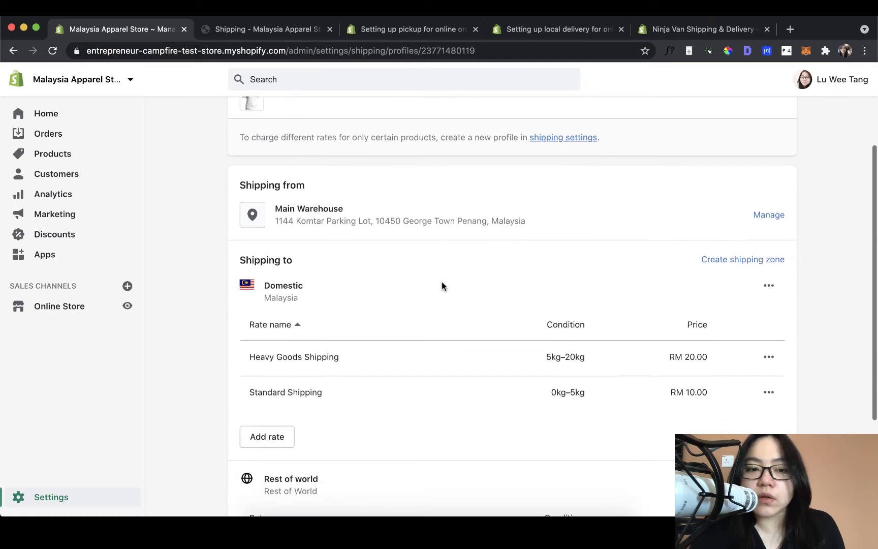
{"action": "scroll", "coordinate": [441, 286], "scroll_direction": "down", "scroll_amount": 1}
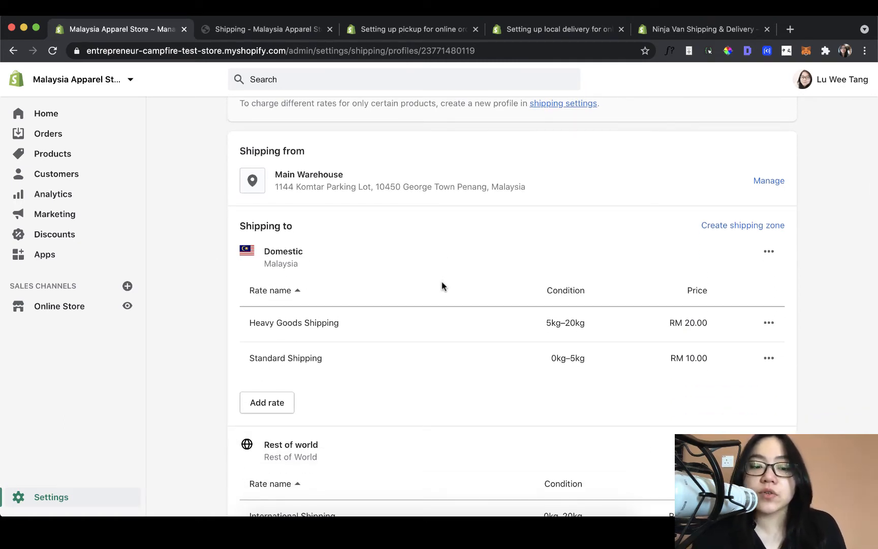
{"action": "scroll", "coordinate": [441, 284], "scroll_direction": "down", "scroll_amount": 2}
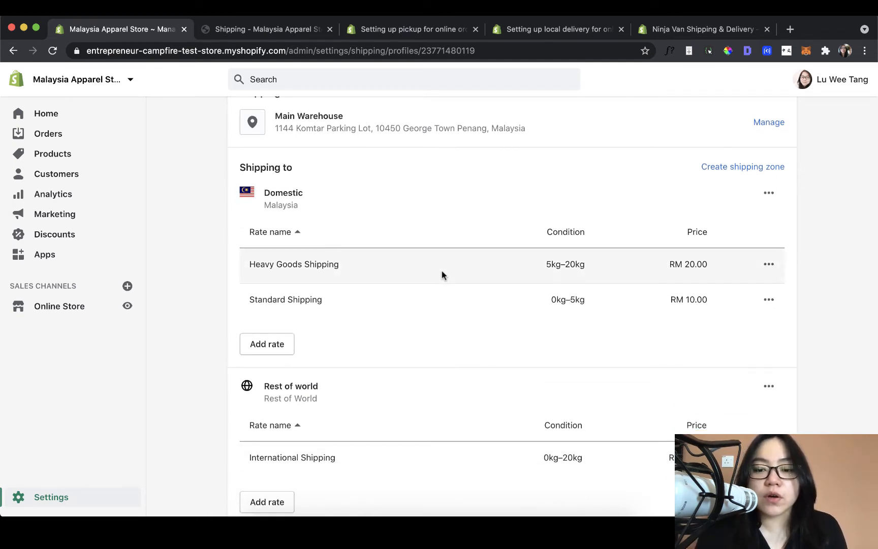
{"action": "scroll", "coordinate": [441, 275], "scroll_direction": "down", "scroll_amount": 1}
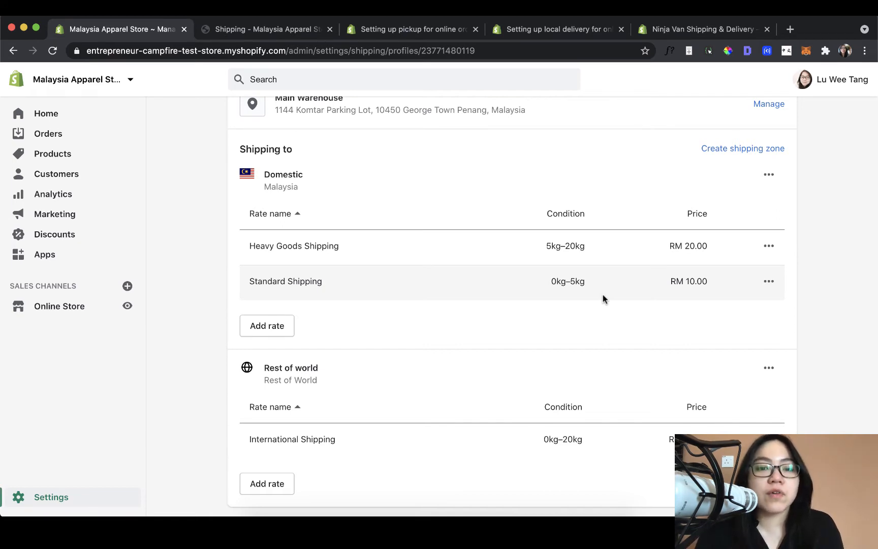
- Delete the Standard Shipping and Heavy Goods Shipping rates from the Domestic zone
{"action": "scroll", "coordinate": [655, 296], "scroll_direction": "down", "scroll_amount": 1}
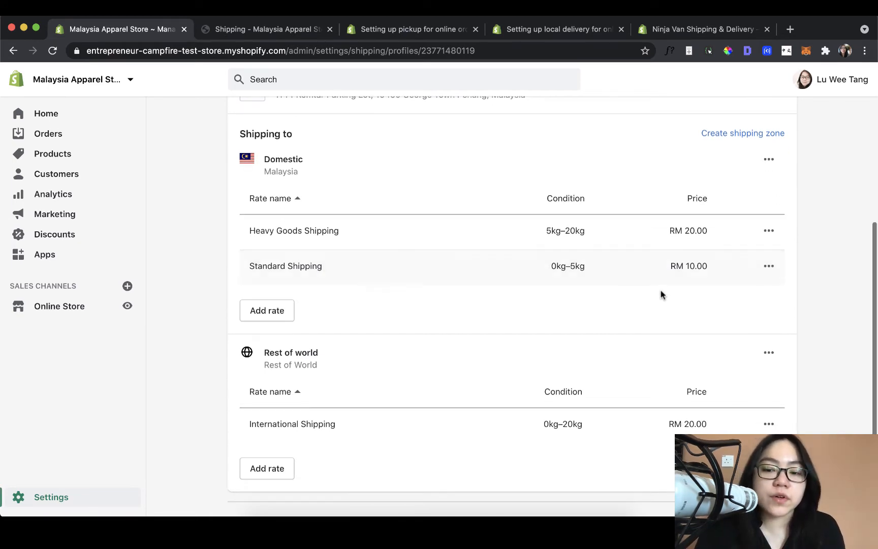
{"action": "left_click", "coordinate": [769, 266]}
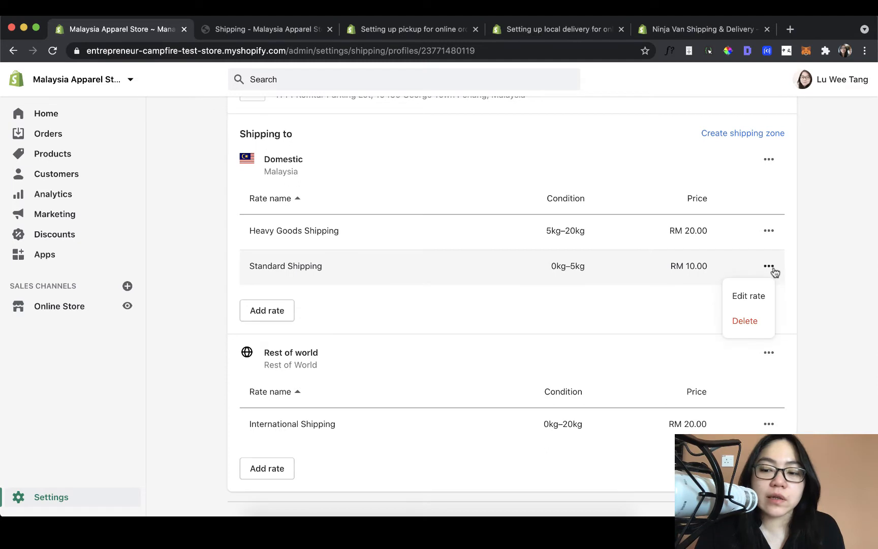
{"action": "left_click", "coordinate": [750, 316]}
{"action": "left_click", "coordinate": [769, 236]}
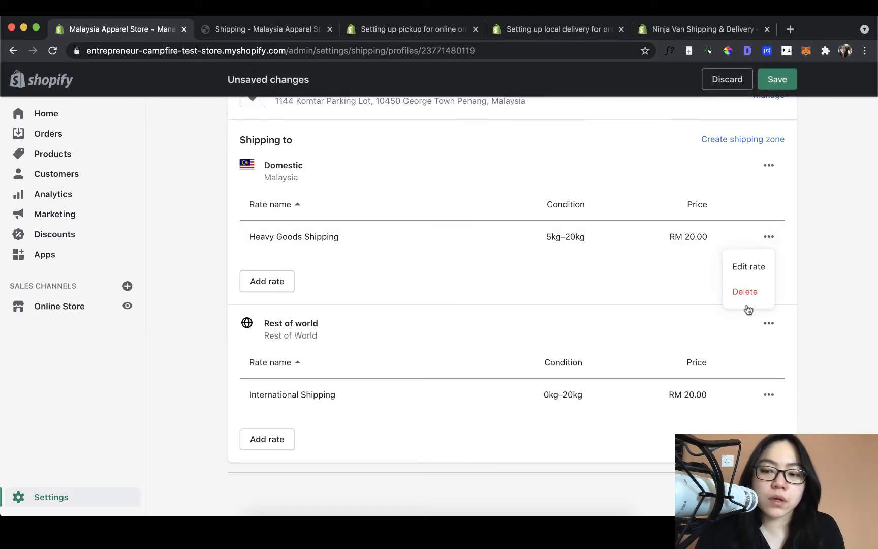
{"action": "left_click", "coordinate": [747, 294]}
- Start a new self-set rate for the Domestic zone and name it Standard Shipping
{"action": "scroll", "coordinate": [748, 292], "scroll_direction": "up", "scroll_amount": 1}
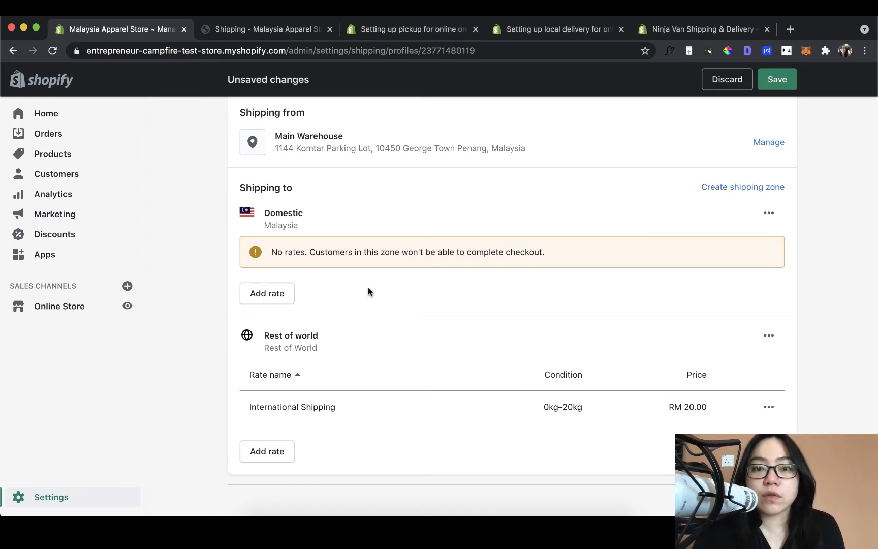
{"action": "left_click", "coordinate": [287, 300]}
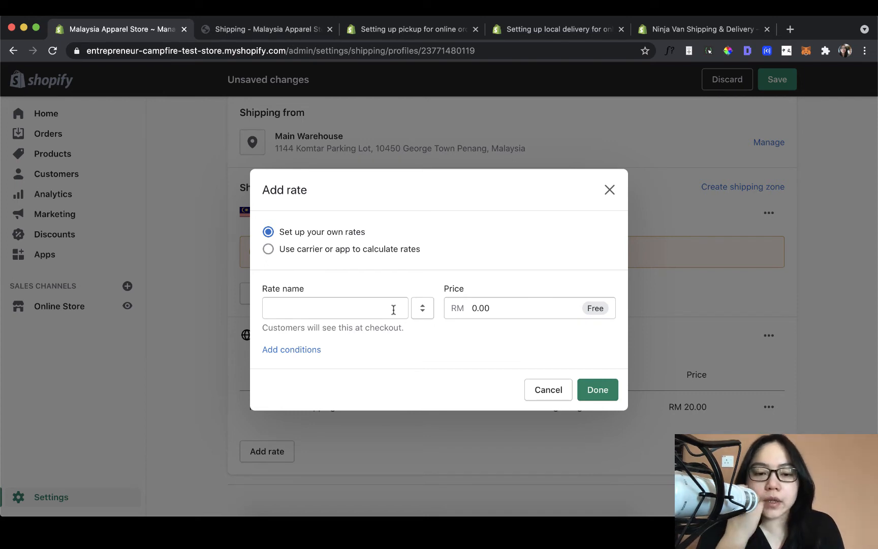
{"action": "left_click", "coordinate": [393, 310]}
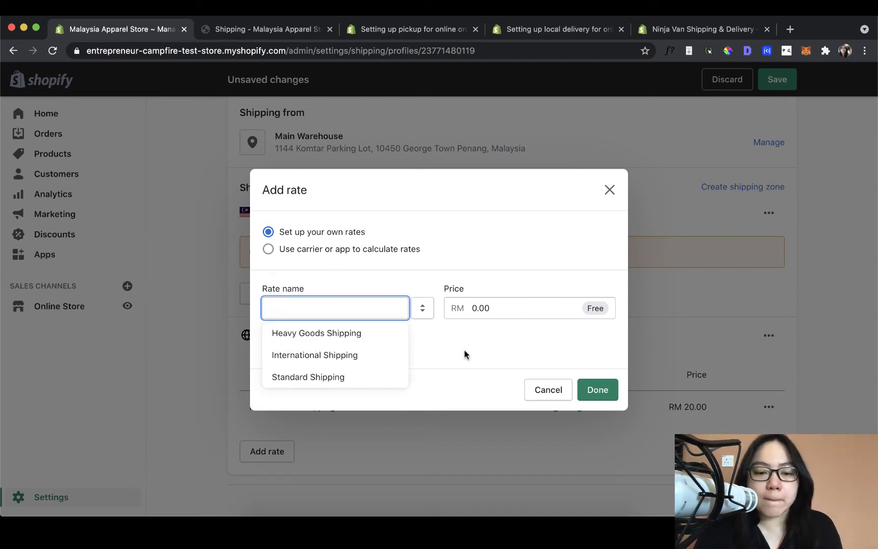
{"action": "left_click", "coordinate": [381, 376]}
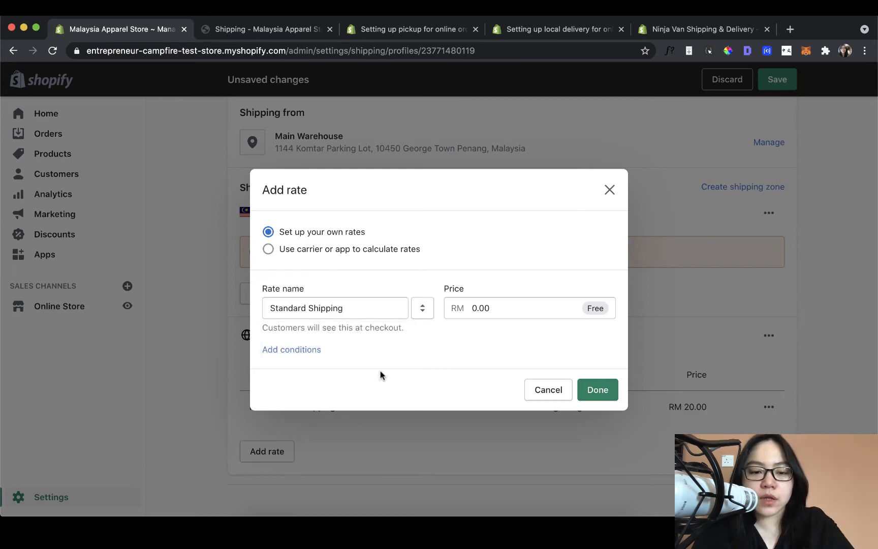
{"action": "left_click", "coordinate": [433, 334]}
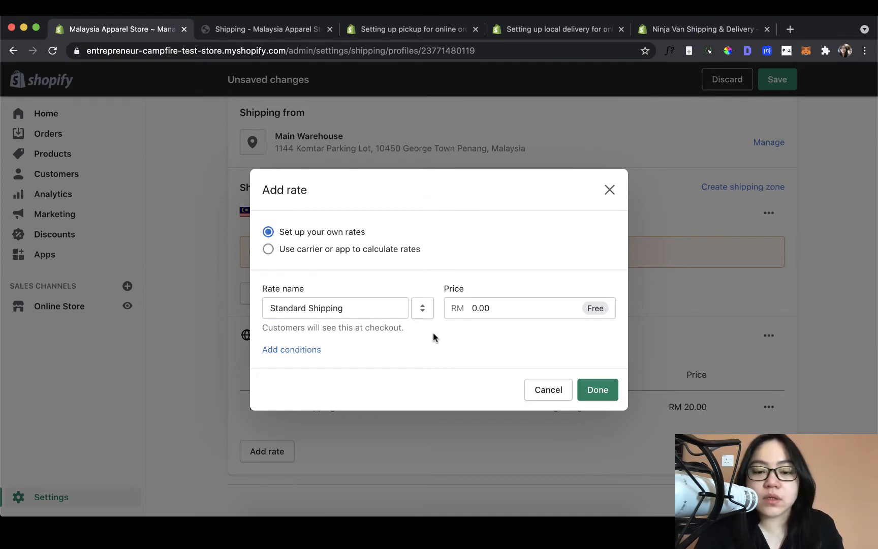
{"action": "left_click", "coordinate": [466, 312]}
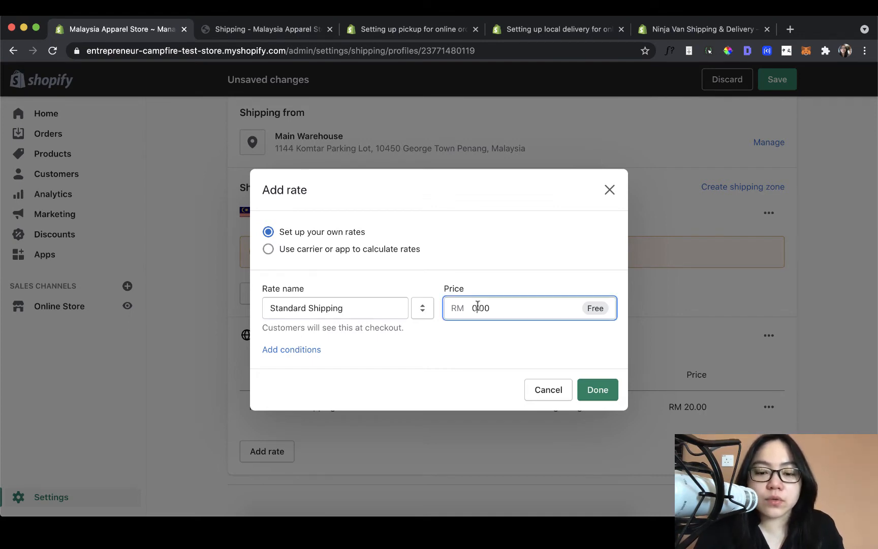
- Add an item-weight condition to the Standard Shipping rate, with a minimum of 0.1 kg and a maximum of 1 kg
{"action": "left_click", "coordinate": [318, 350]}
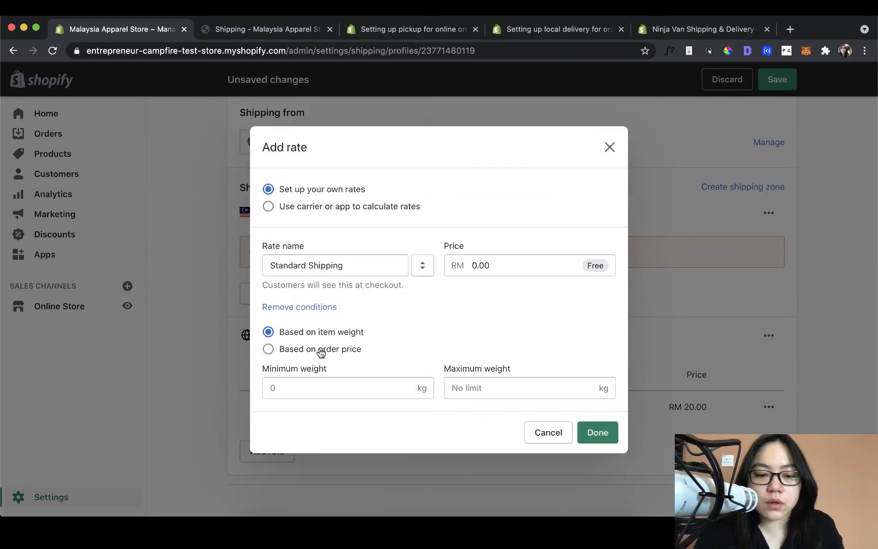
{"action": "left_click", "coordinate": [308, 306]}
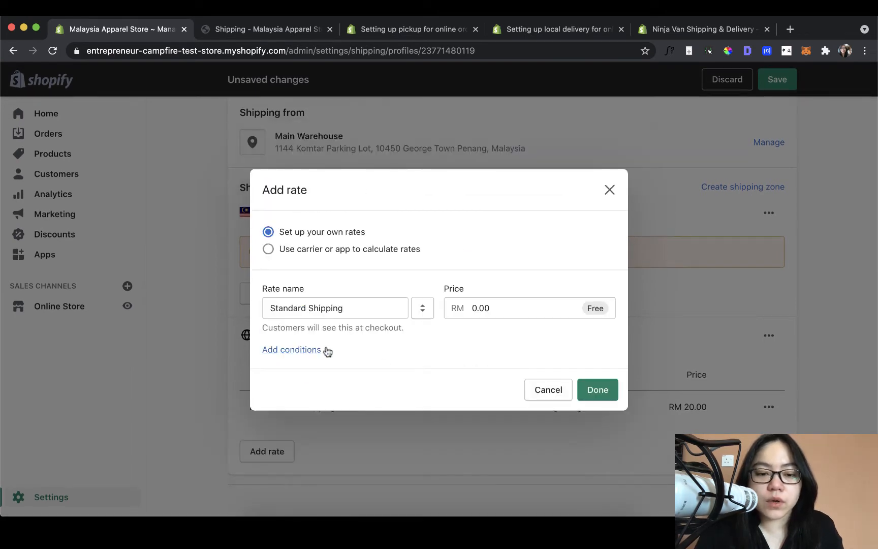
{"action": "left_click", "coordinate": [300, 349]}
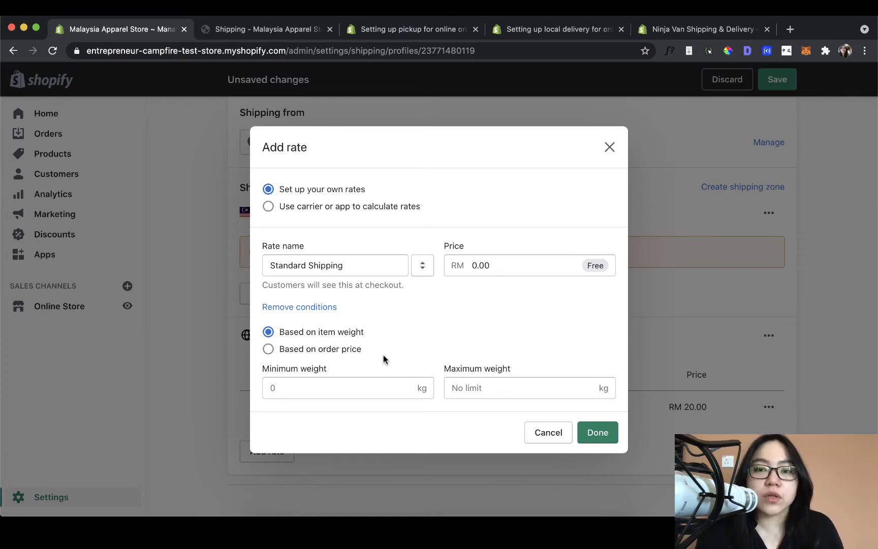
{"action": "left_click", "coordinate": [473, 264]}
{"action": "left_click", "coordinate": [536, 350]}
{"action": "left_click", "coordinate": [375, 394]}
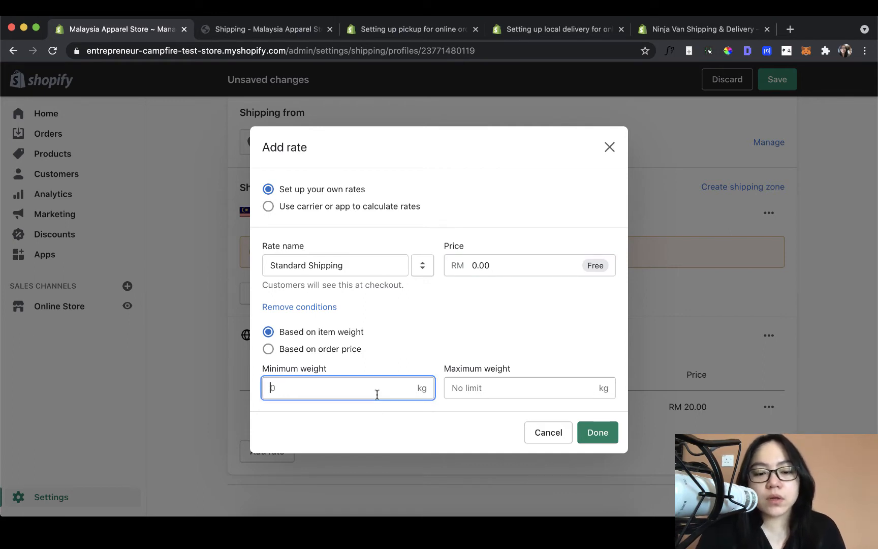
{"action": "type", "text": "0.1"}
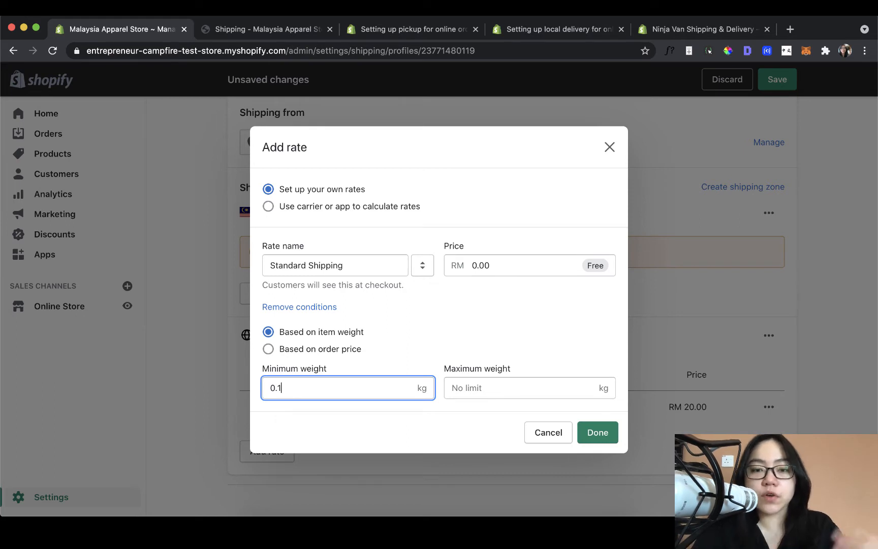
{"action": "left_click", "coordinate": [454, 387]}
{"action": "type", "text": "1"}
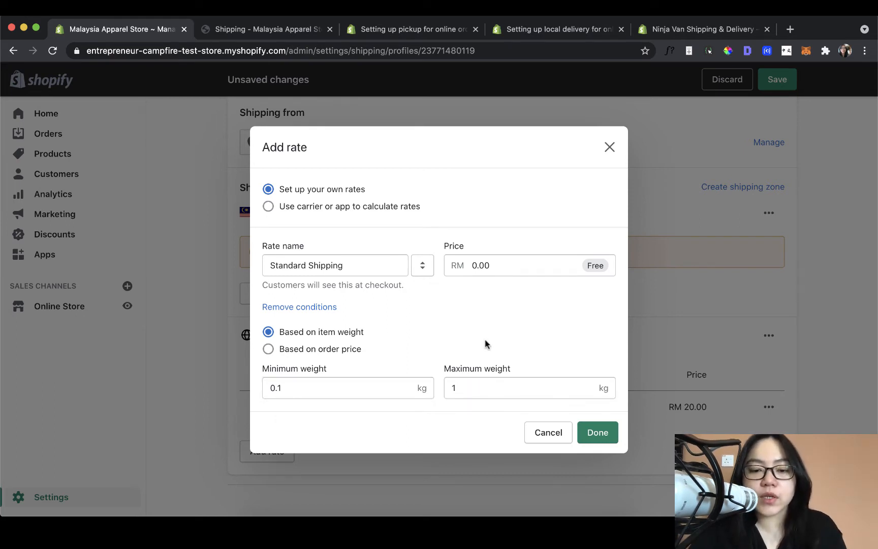
- Set the rate's price to RM 5.00 and add it to the Domestic zone
{"action": "left_click", "coordinate": [471, 266]}
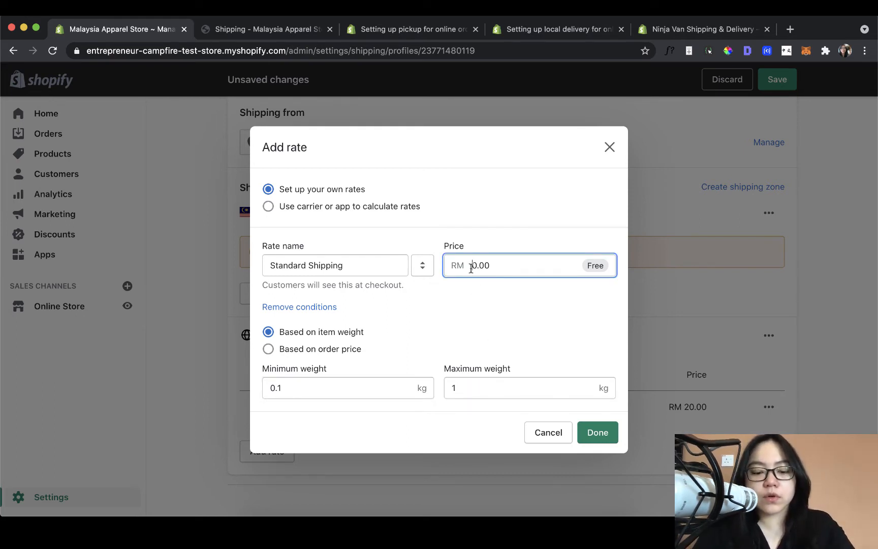
{"action": "type", "text": "5"}
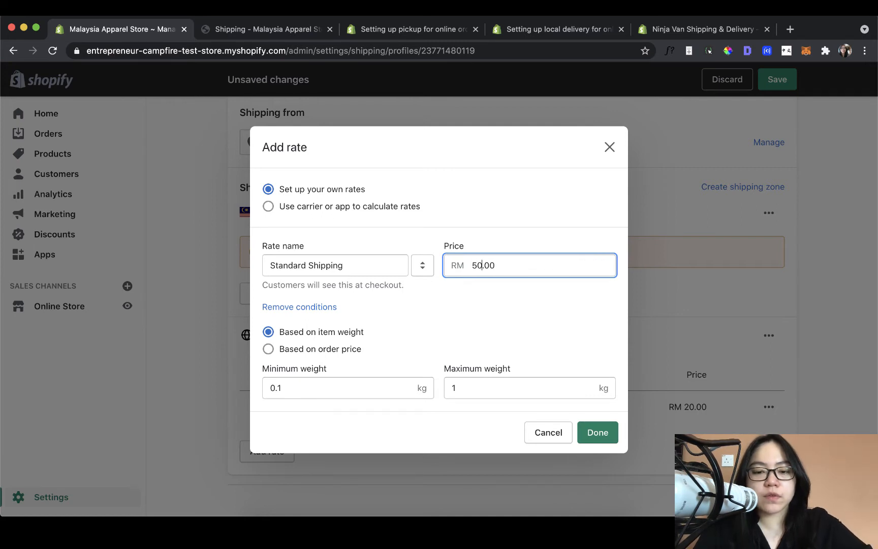
{"action": "key", "text": "Delete"}
{"action": "left_click", "coordinate": [498, 283]}
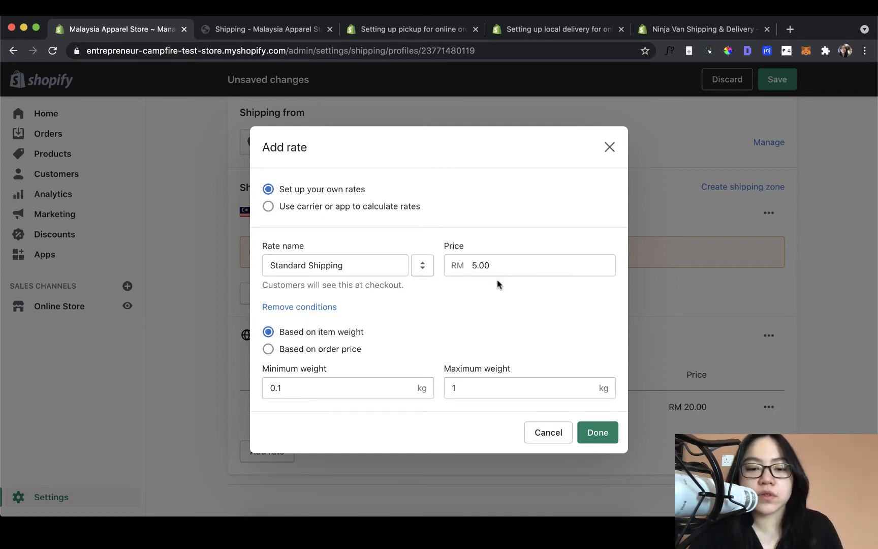
{"action": "left_click", "coordinate": [584, 436]}
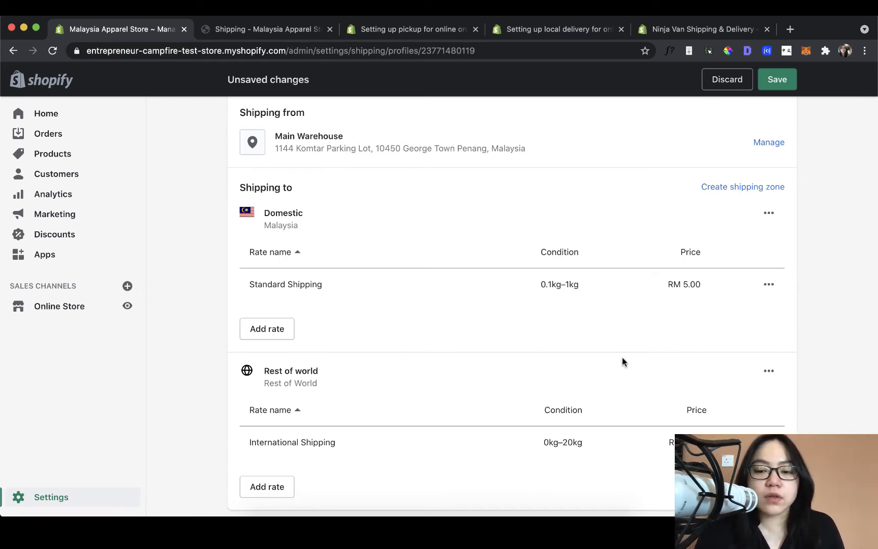
- Start a second self-set rate for the Domestic zone and name it Standard Shipping
{"action": "left_click", "coordinate": [277, 336]}
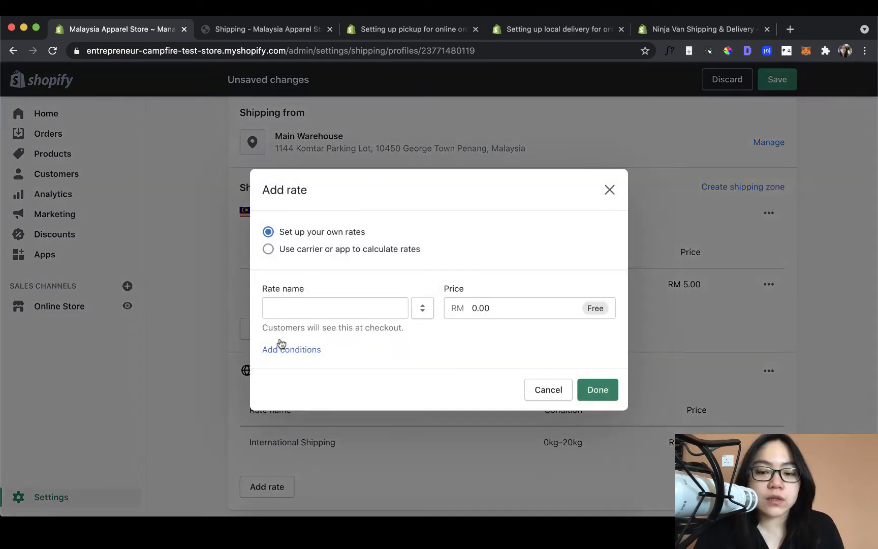
{"action": "left_click", "coordinate": [347, 311]}
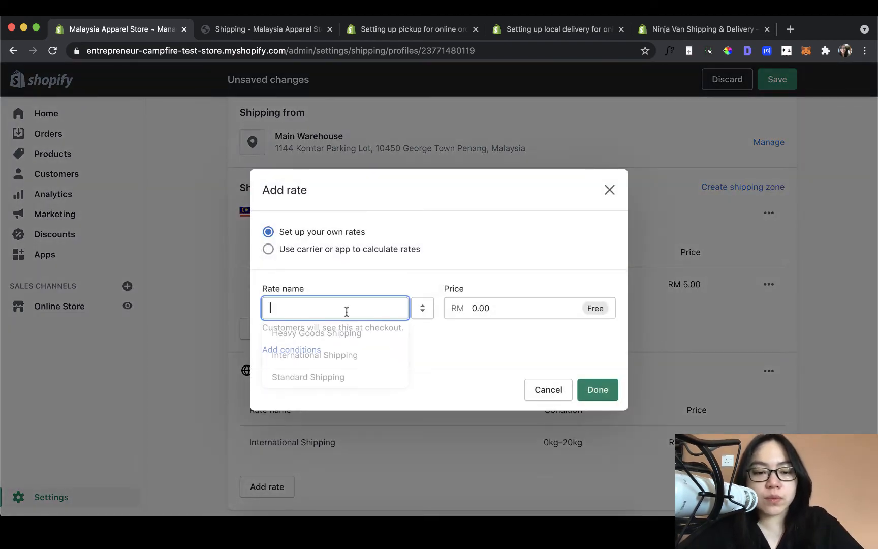
{"action": "left_click", "coordinate": [345, 387]}
{"action": "left_click", "coordinate": [476, 308]}
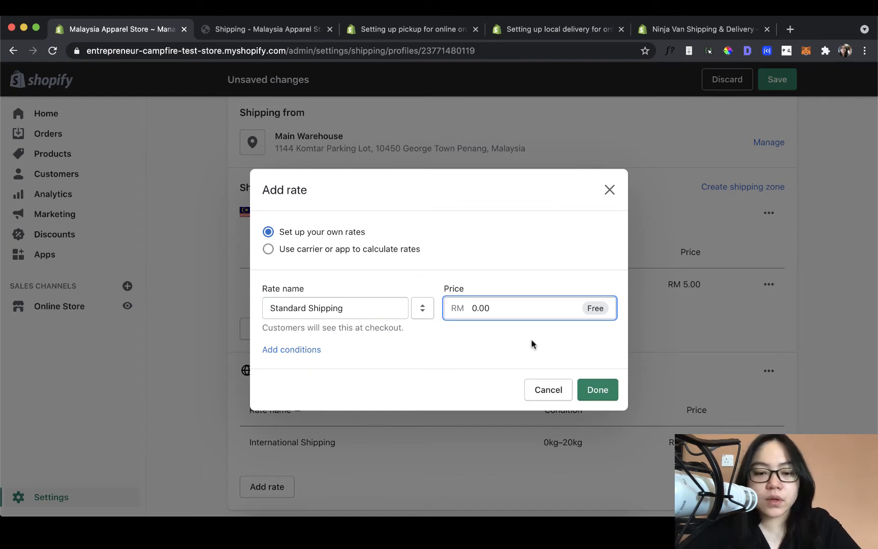
- Add an item-weight condition to the second rate, with a minimum of 1.01 kg and a maximum of 2 kg
{"action": "left_click", "coordinate": [278, 351]}
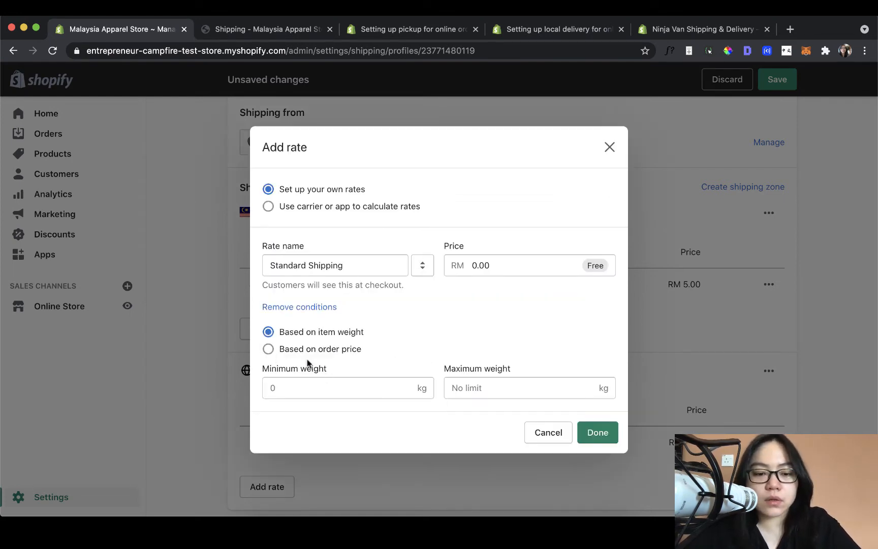
{"action": "left_click", "coordinate": [357, 385]}
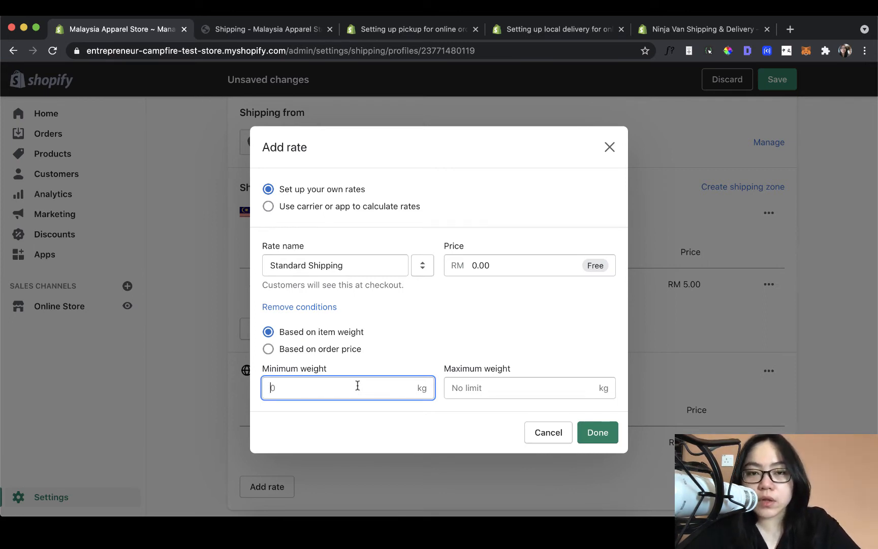
{"action": "type", "text": "1.01"}
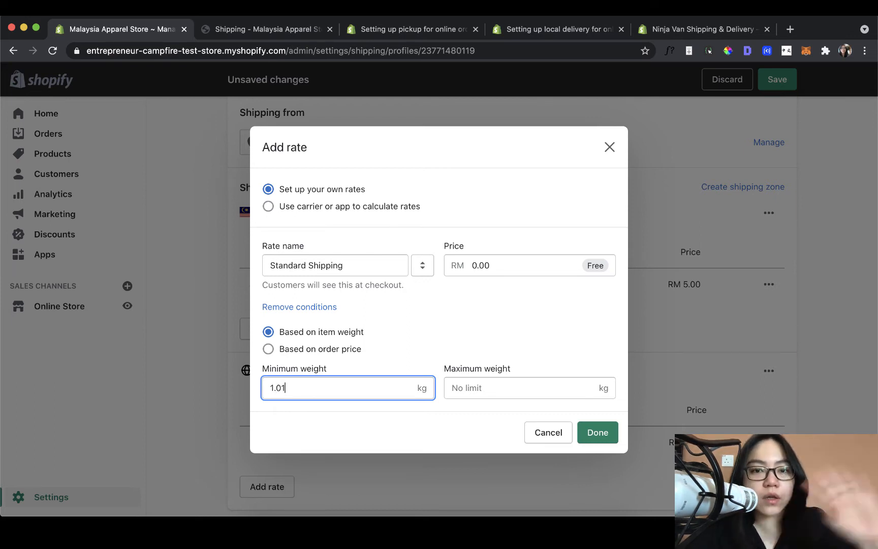
{"action": "key", "text": "Tab"}
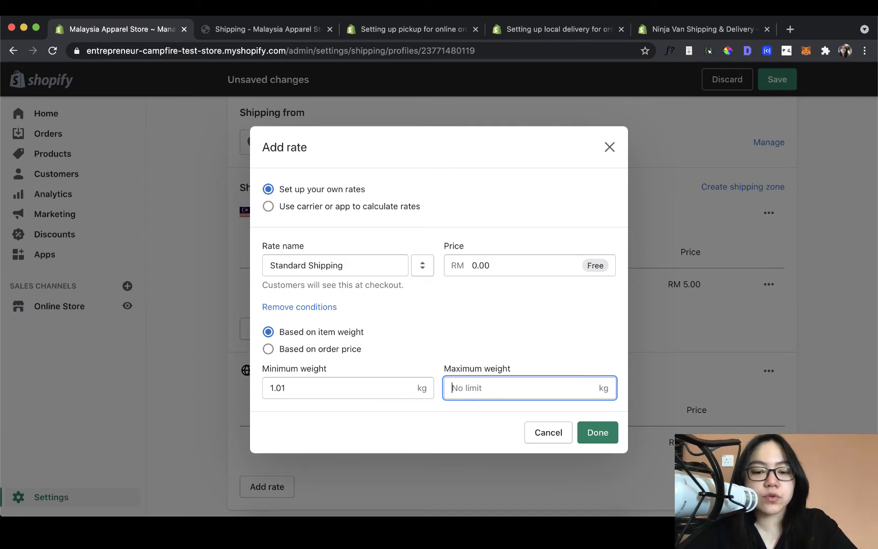
{"action": "type", "text": "2"}
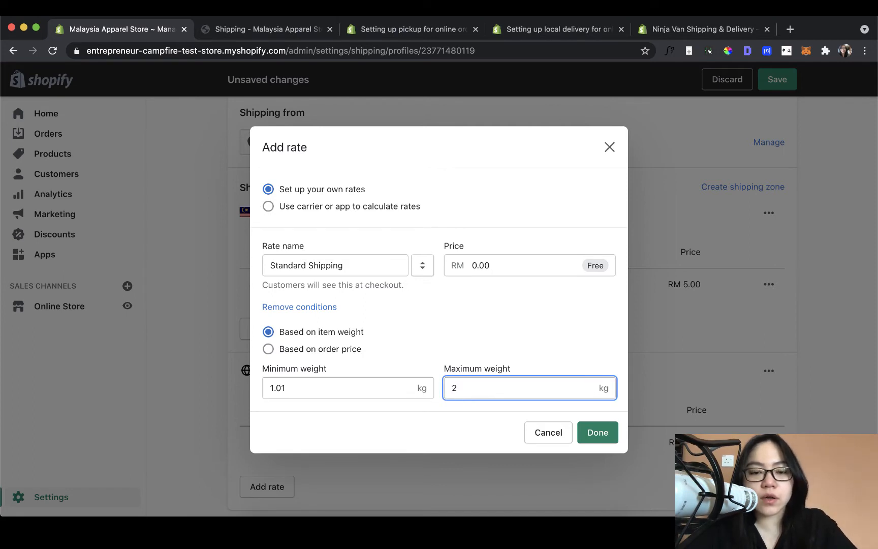
- Set the second rate's price to RM 8.00 and add it to the Domestic zone
{"action": "left_click", "coordinate": [469, 265]}
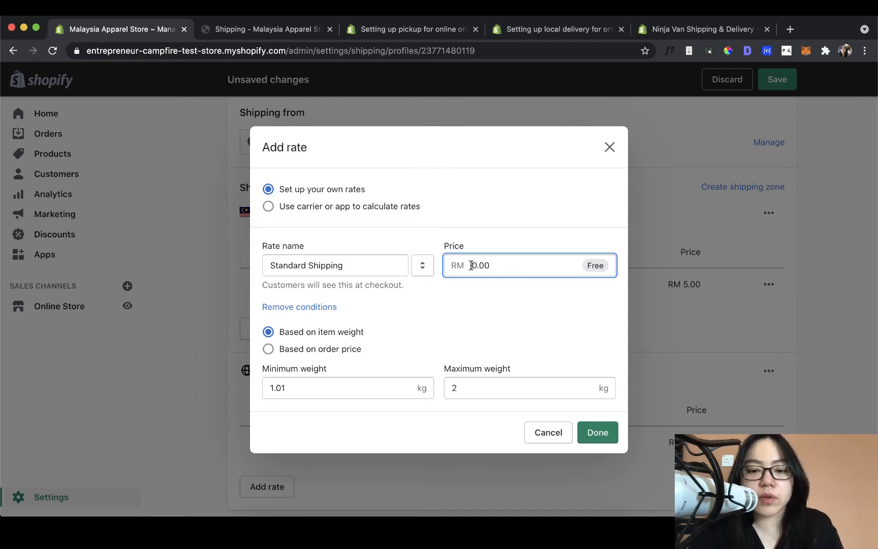
{"action": "key", "text": "Delete"}
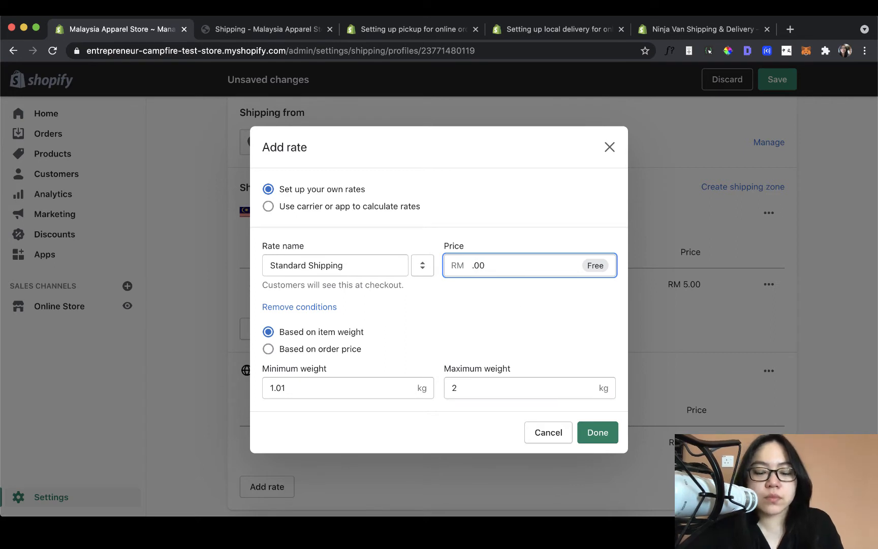
{"action": "type", "text": "8"}
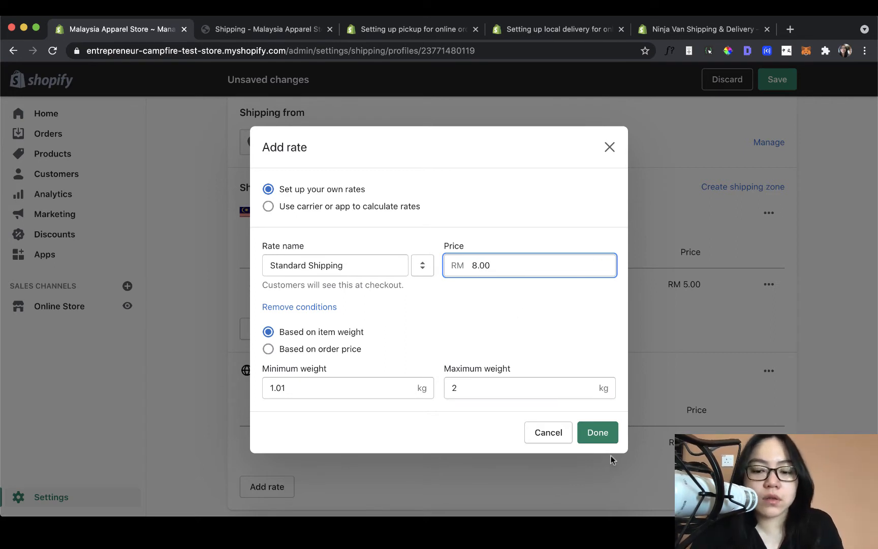
{"action": "left_click", "coordinate": [608, 439]}
- Start a third Domestic rate named Standard Shipping with a price of RM 10.00
{"action": "scroll", "coordinate": [608, 439], "scroll_direction": "down", "scroll_amount": 1}
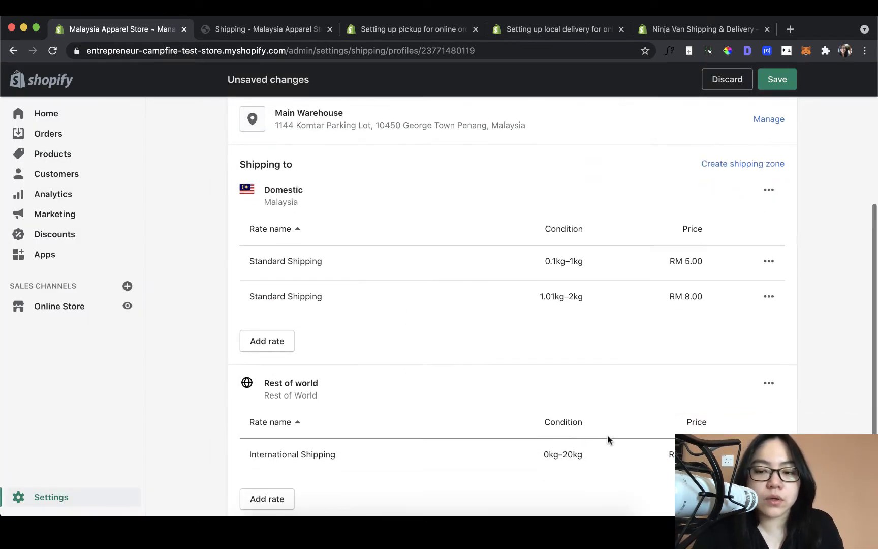
{"action": "scroll", "coordinate": [571, 370], "scroll_direction": "down", "scroll_amount": 1}
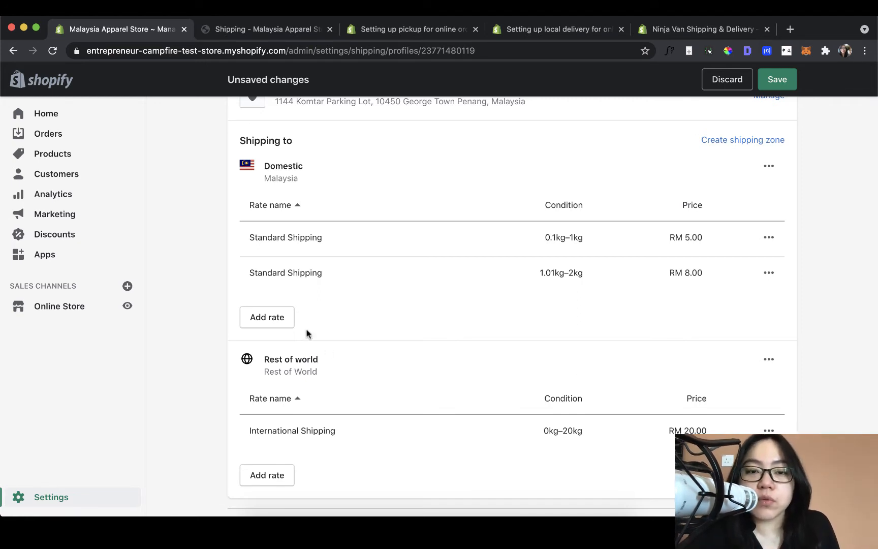
{"action": "left_click", "coordinate": [286, 324]}
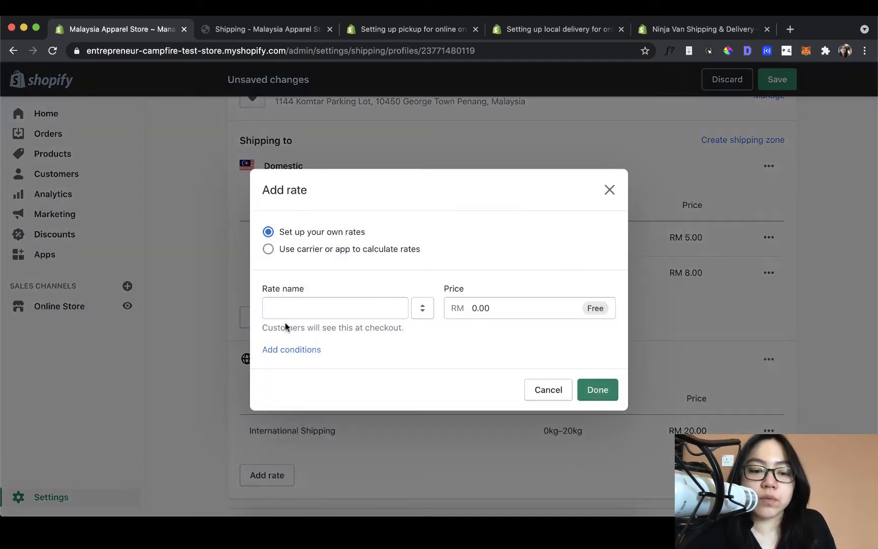
{"action": "left_click", "coordinate": [343, 299]}
{"action": "left_click", "coordinate": [341, 375]}
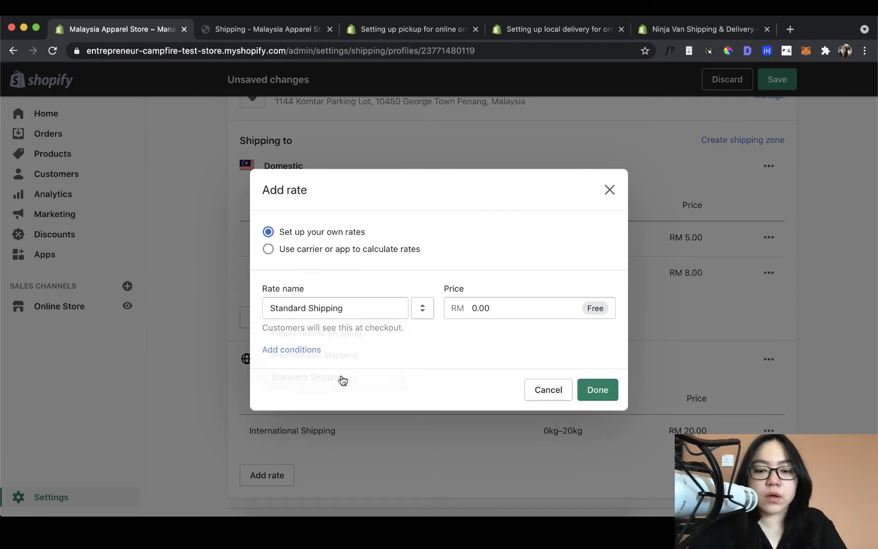
{"action": "left_click", "coordinate": [467, 311]}
{"action": "type", "text": "1"}
{"action": "left_click", "coordinate": [315, 350]}
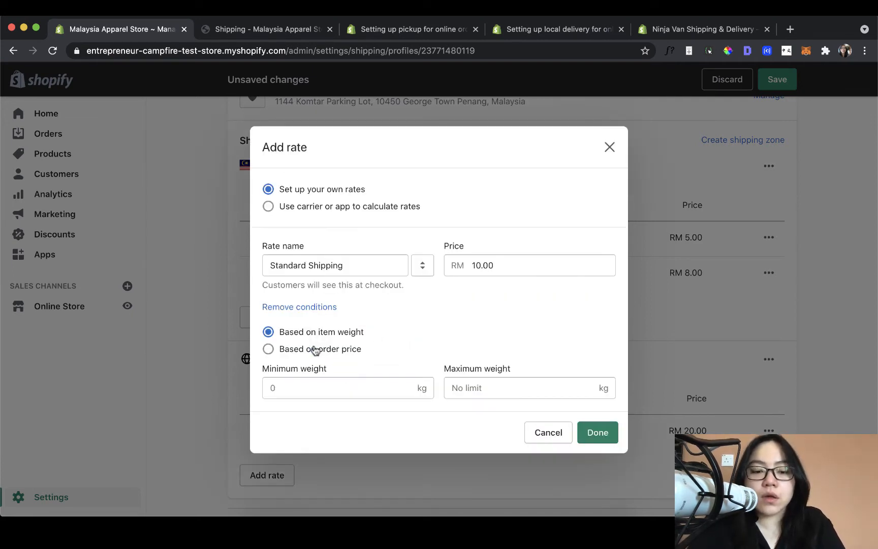
{"action": "left_click", "coordinate": [356, 382]}
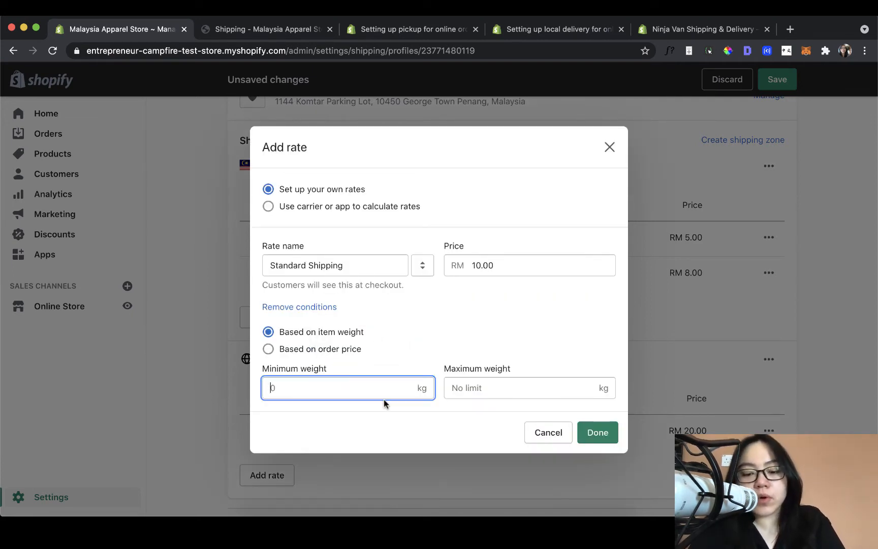
{"action": "type", "text": "0.1"}
{"action": "key", "text": "Tab"}
{"action": "type", "text": "10"}
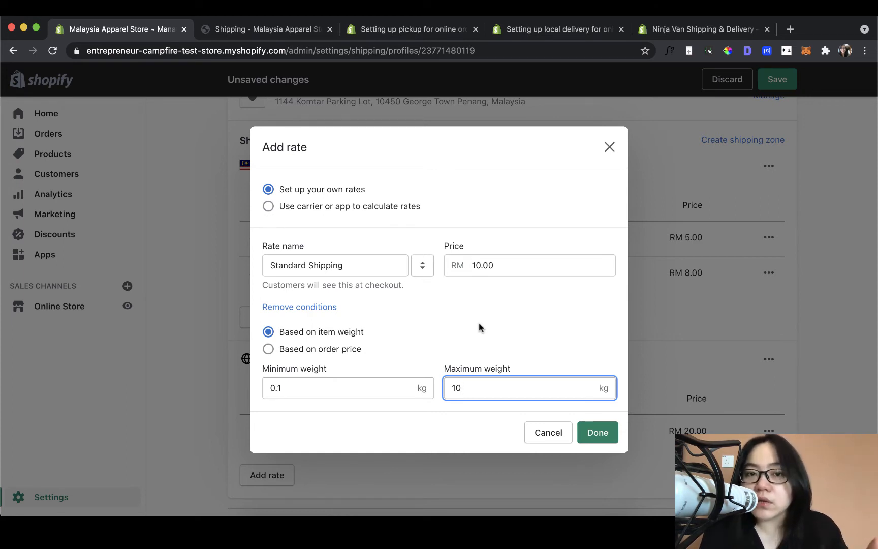
{"action": "left_click", "coordinate": [610, 152]}
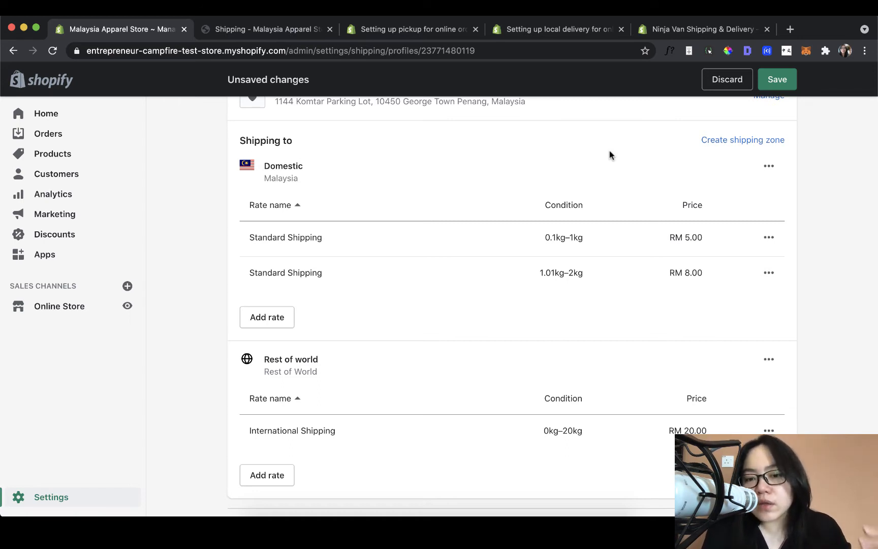
{"action": "scroll", "coordinate": [613, 215], "scroll_direction": "down", "scroll_amount": 1}
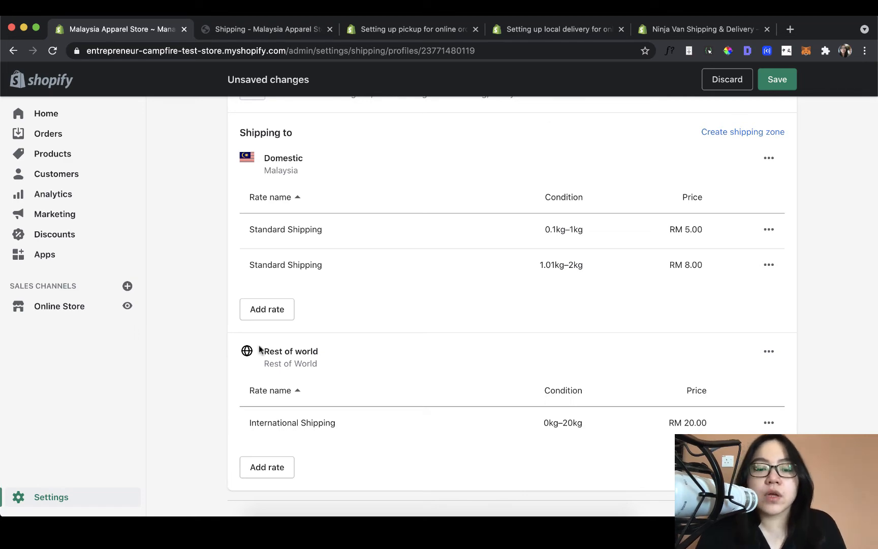
- Reopen the third Standard Shipping rate for the Domestic zone and set its item-weight condition to 2.01 kg minimum and 3 kg maximum
{"action": "left_click", "coordinate": [278, 321]}
{"action": "left_click", "coordinate": [337, 312]}
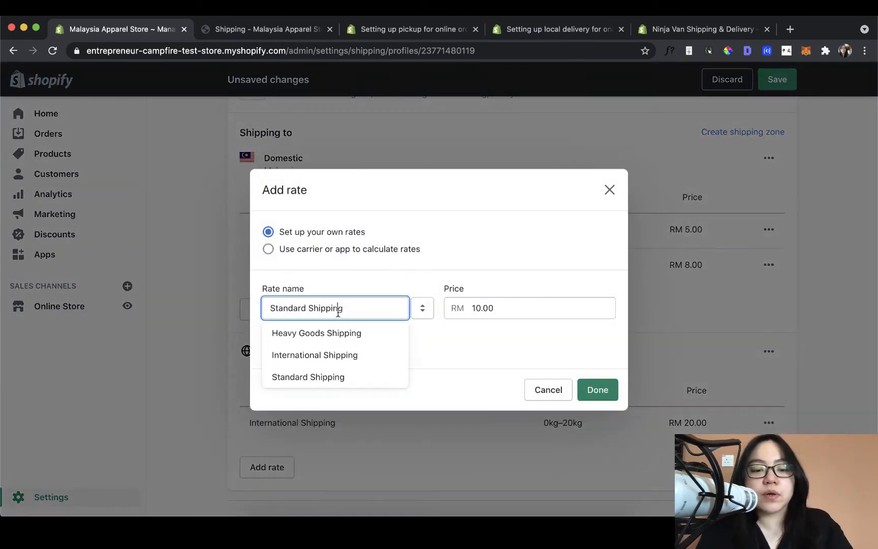
{"action": "left_click", "coordinate": [452, 325]}
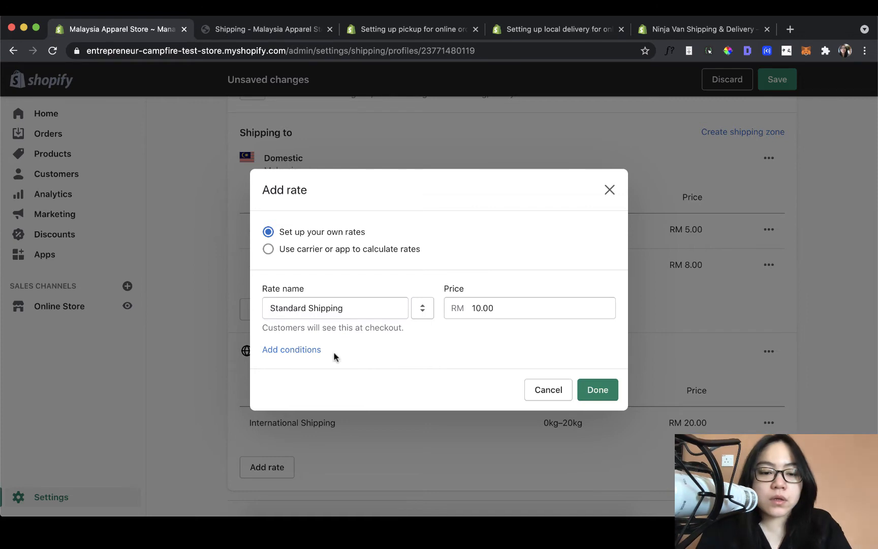
{"action": "left_click", "coordinate": [307, 349]}
{"action": "left_click", "coordinate": [356, 388]}
{"action": "key", "text": "BackSpace"}
{"action": "key", "text": "BackSpace"}
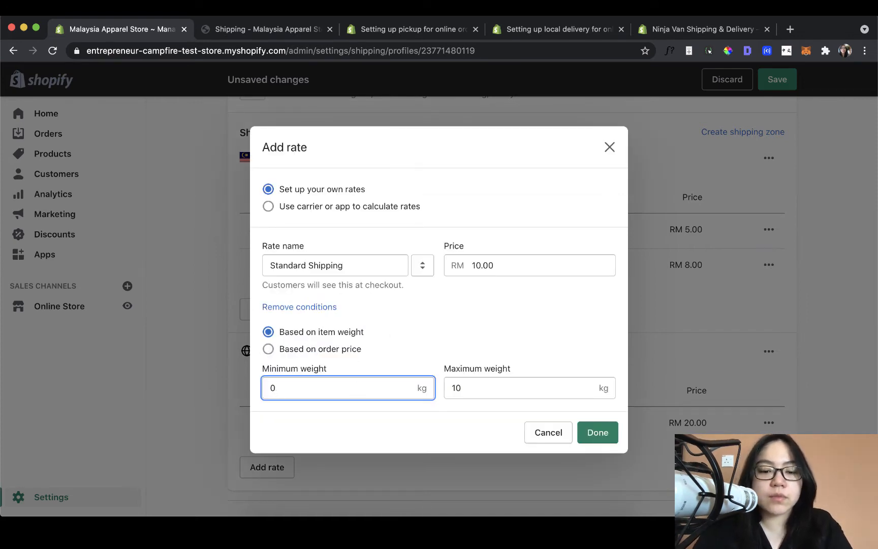
{"action": "type", "text": "2"}
{"action": "key", "text": "BackSpace"}
{"action": "key", "text": "BackSpace"}
{"action": "type", "text": "2.01"}
{"action": "key", "text": "Tab"}
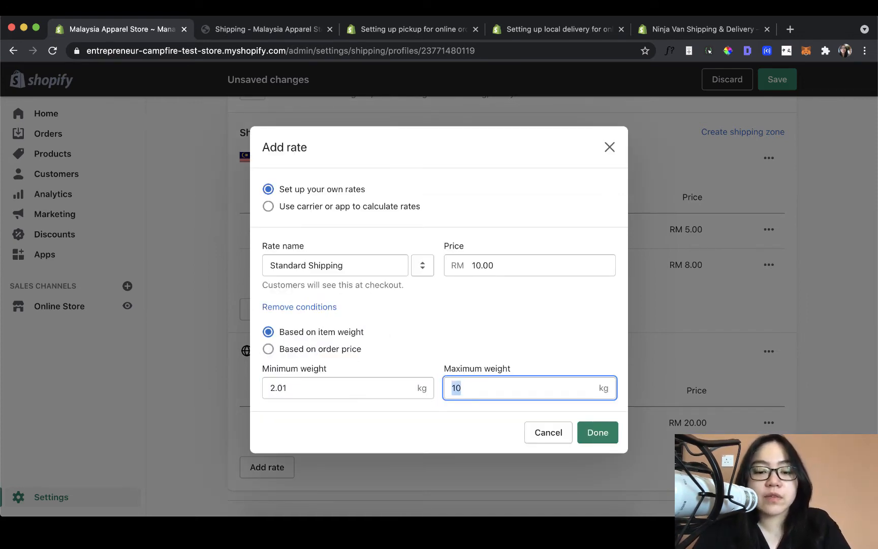
{"action": "type", "text": "3"}
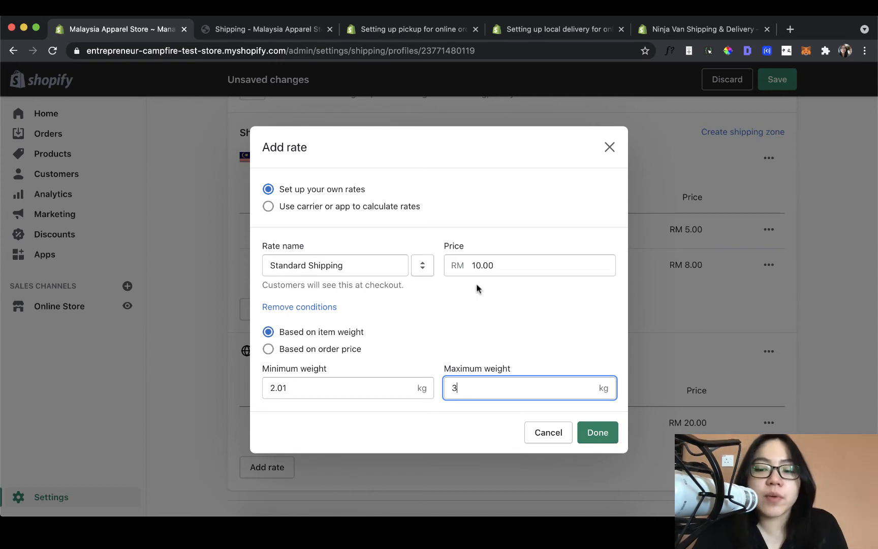
{"action": "left_click", "coordinate": [478, 266]}
{"action": "key", "text": "BackSpace"}
{"action": "key", "text": "BackSpace"}
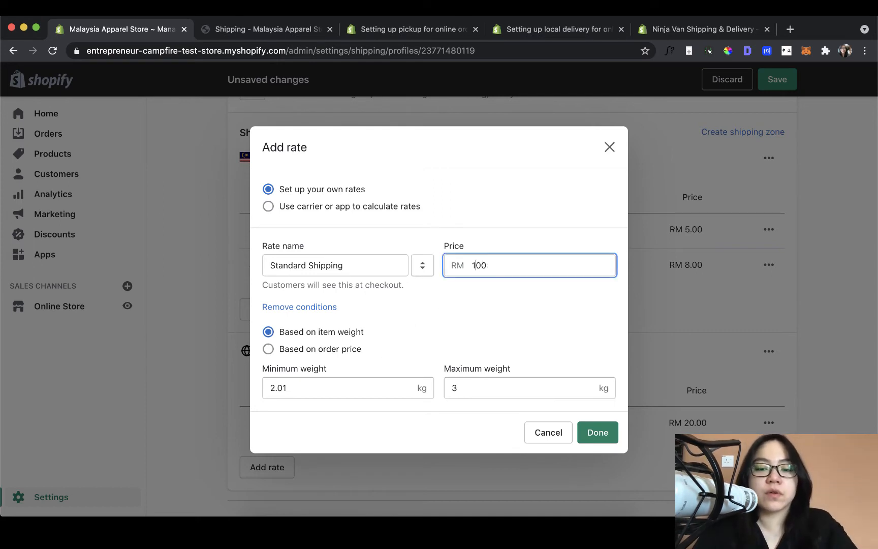
{"action": "type", "text": "2."}
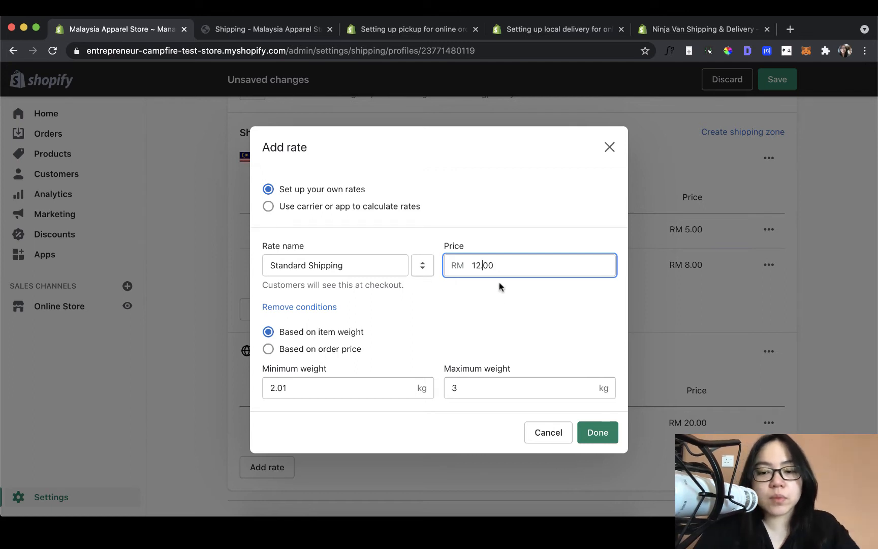
{"action": "key", "text": "BackSpace"}
{"action": "key", "text": "BackSpace"}
{"action": "type", "text": "0."}
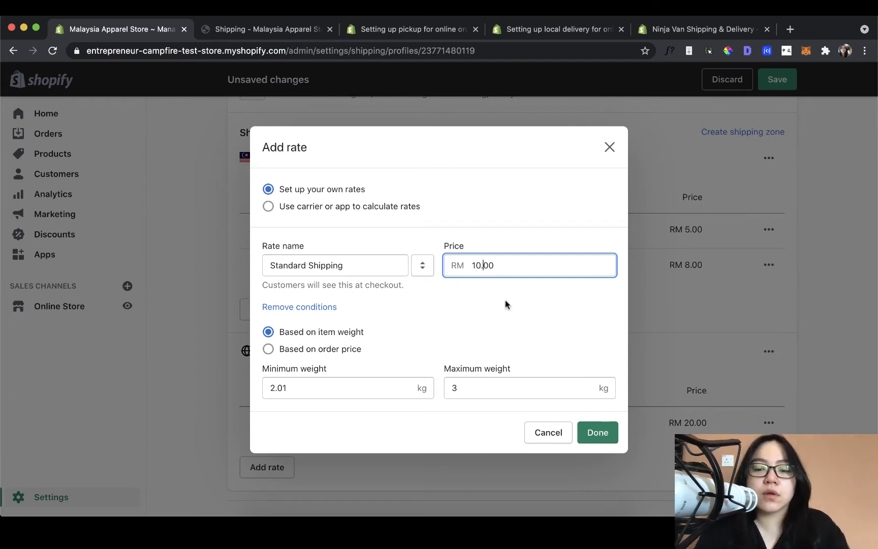
- Add the third rate to the Domestic zone and save the shipping profile
{"action": "left_click", "coordinate": [595, 432]}
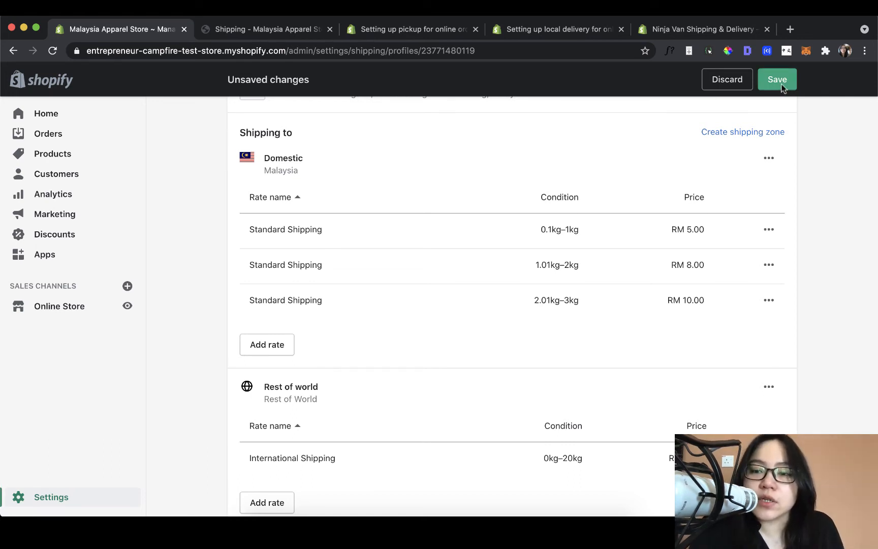
{"action": "left_click", "coordinate": [779, 81]}
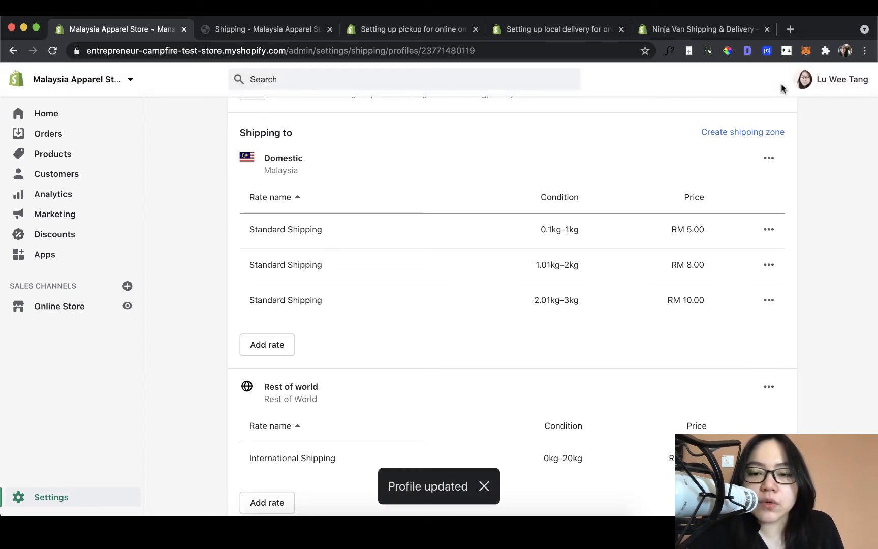
- Delete the Rest of world shipping zone from the profile
{"action": "scroll", "coordinate": [765, 230], "scroll_direction": "down", "scroll_amount": 3}
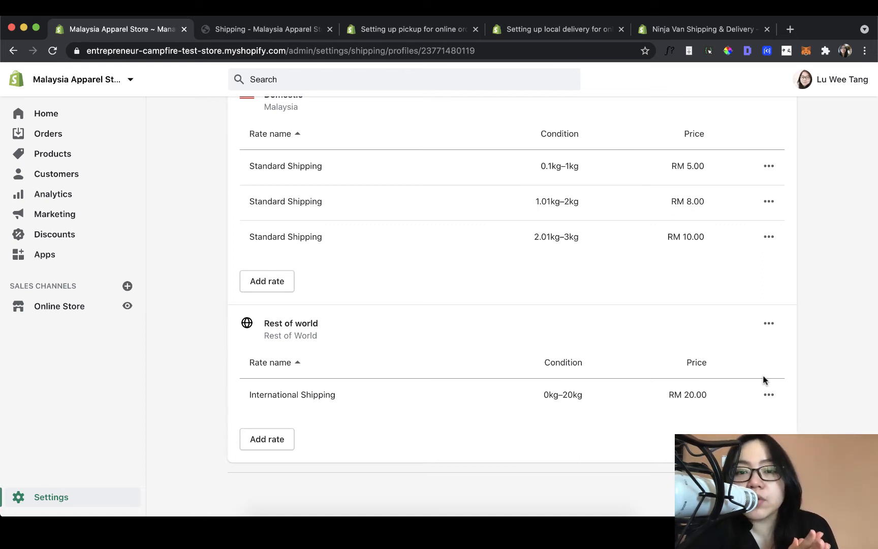
{"action": "left_click", "coordinate": [770, 333]}
{"action": "left_click", "coordinate": [757, 378]}
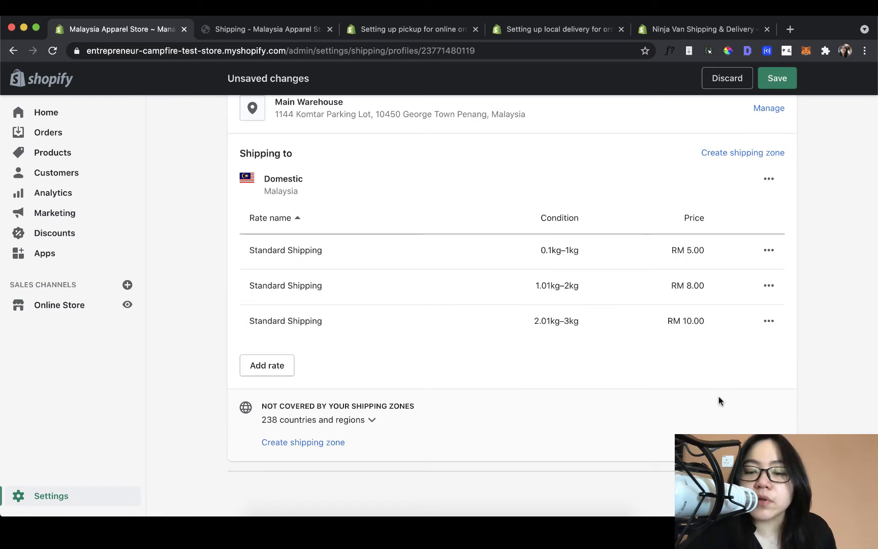
- Start a new shipping zone named ASEAN and include Brunei in it
{"action": "left_click", "coordinate": [343, 444]}
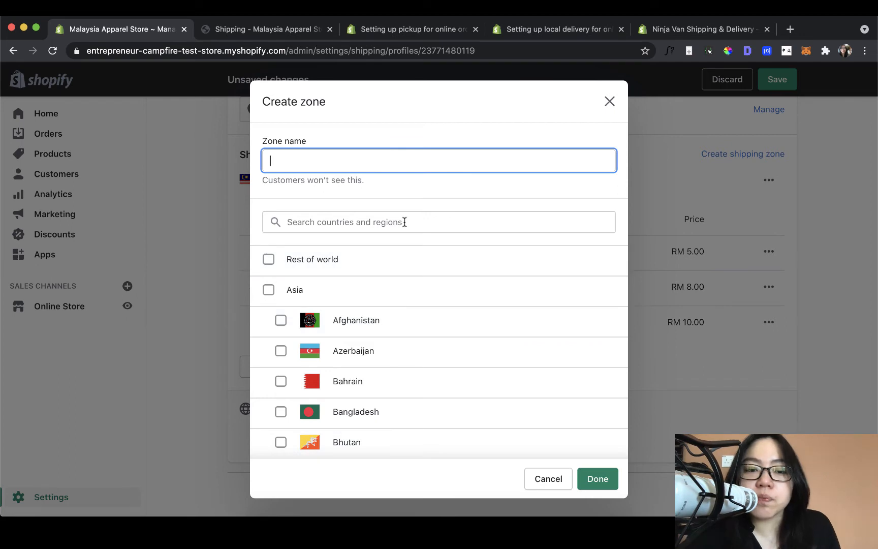
{"action": "type", "text": "ASEAN"}
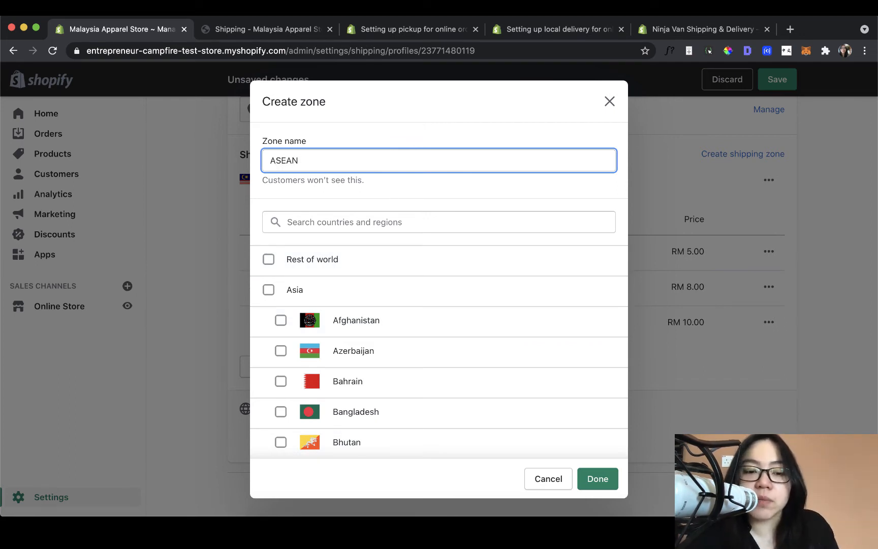
{"action": "left_click", "coordinate": [425, 225]}
{"action": "type", "text": "br"}
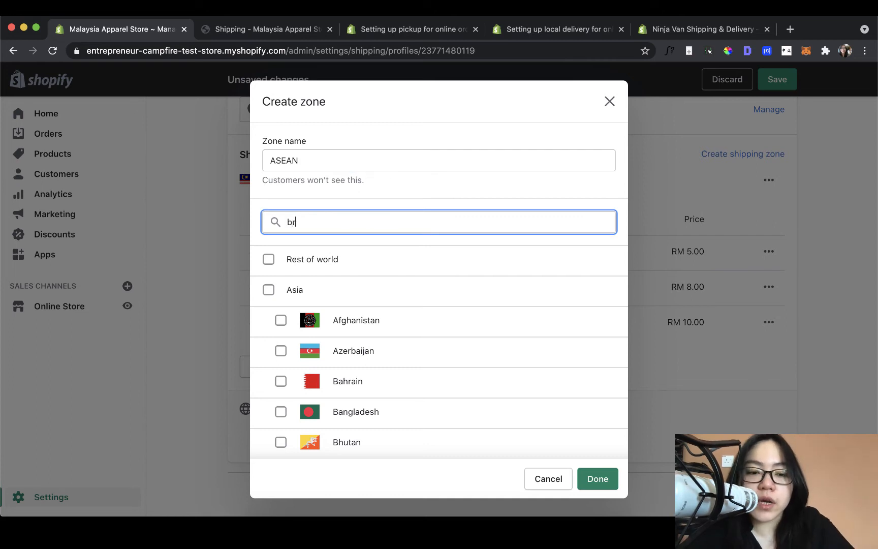
{"action": "type", "text": "unei"}
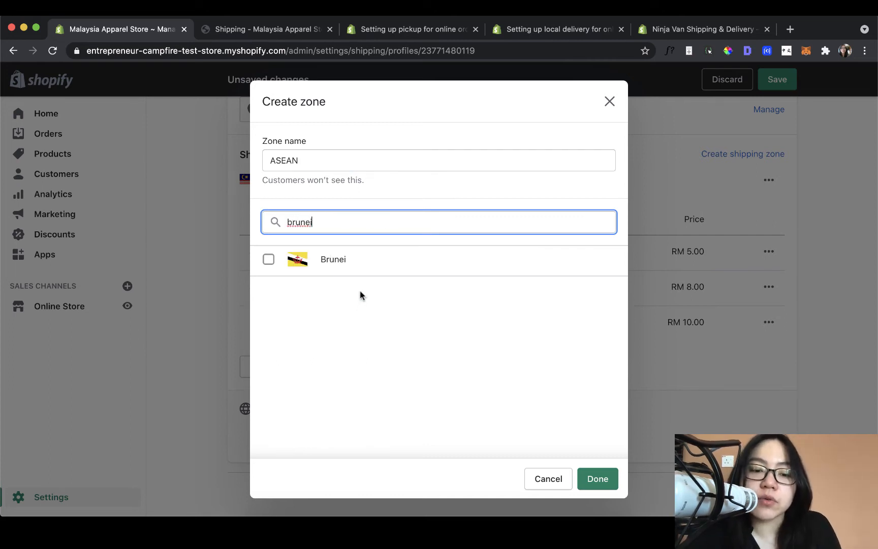
{"action": "left_click", "coordinate": [337, 256]}
- Include Singapore in the ASEAN zone and finish creating the zone
{"action": "left_click", "coordinate": [352, 212]}
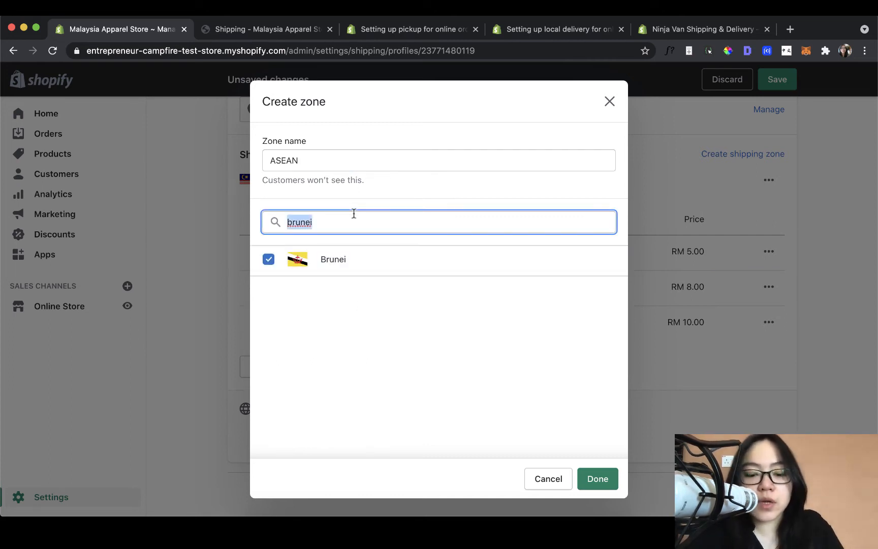
{"action": "type", "text": "singp"}
{"action": "key", "text": "BackSpace"}
{"action": "type", "text": "apo"}
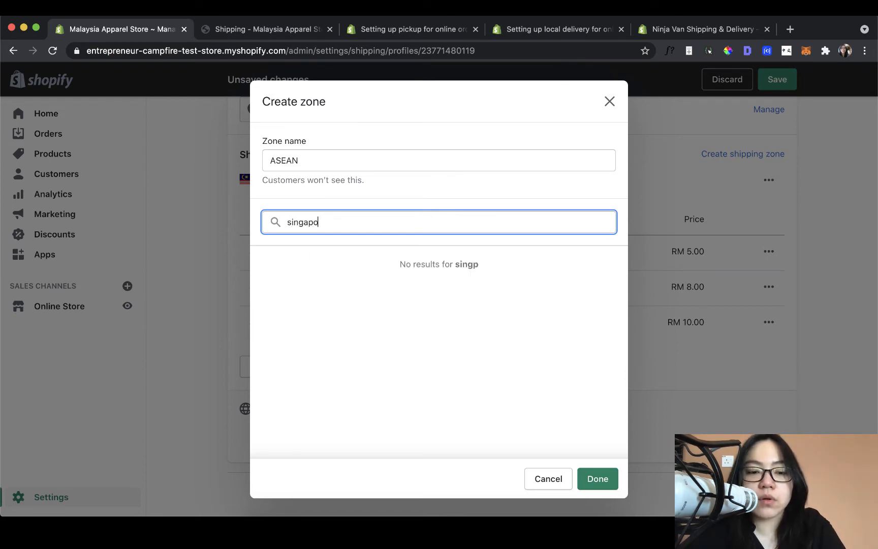
{"action": "type", "text": "re"}
{"action": "left_click", "coordinate": [362, 259]}
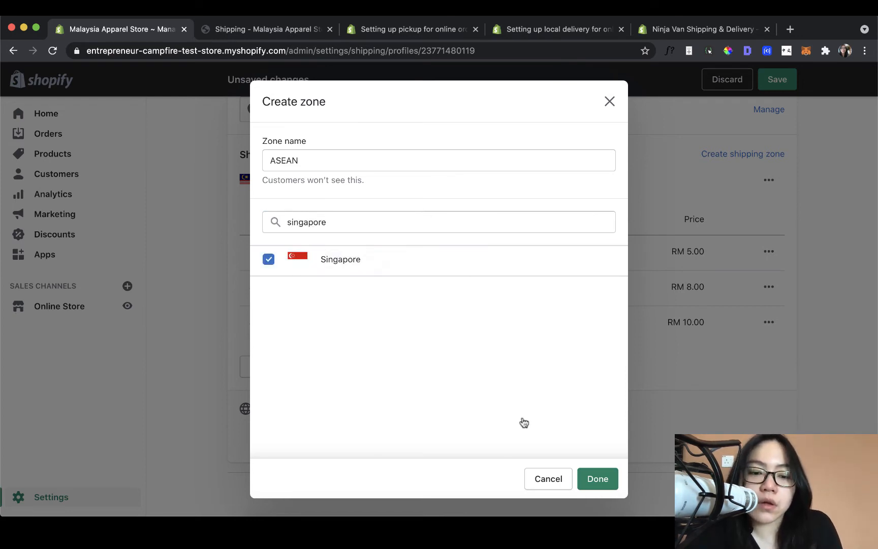
{"action": "left_click", "coordinate": [597, 478]}
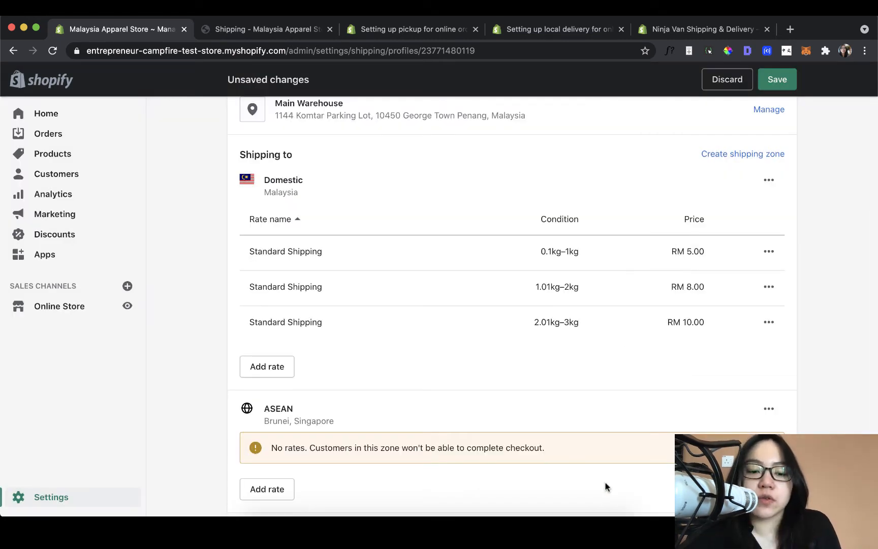
- Start a rate for the ASEAN zone named Standard Shipping with a price of RM 20.00
{"action": "scroll", "coordinate": [606, 487], "scroll_direction": "down", "scroll_amount": 2}
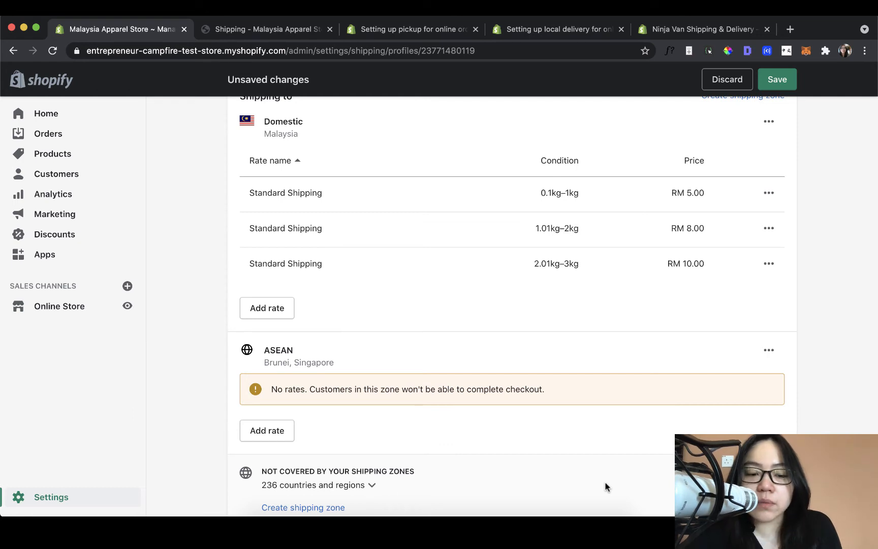
{"action": "scroll", "coordinate": [606, 487], "scroll_direction": "down", "scroll_amount": 2}
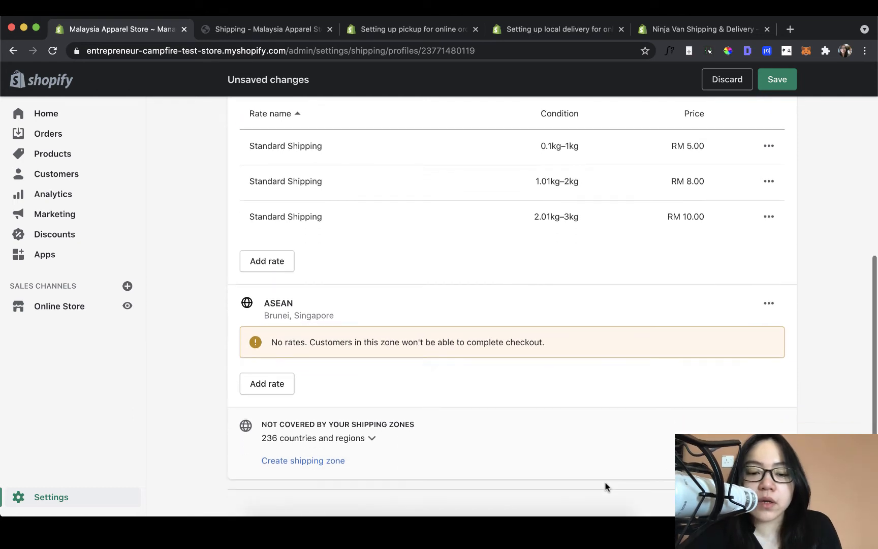
{"action": "left_click", "coordinate": [256, 390]}
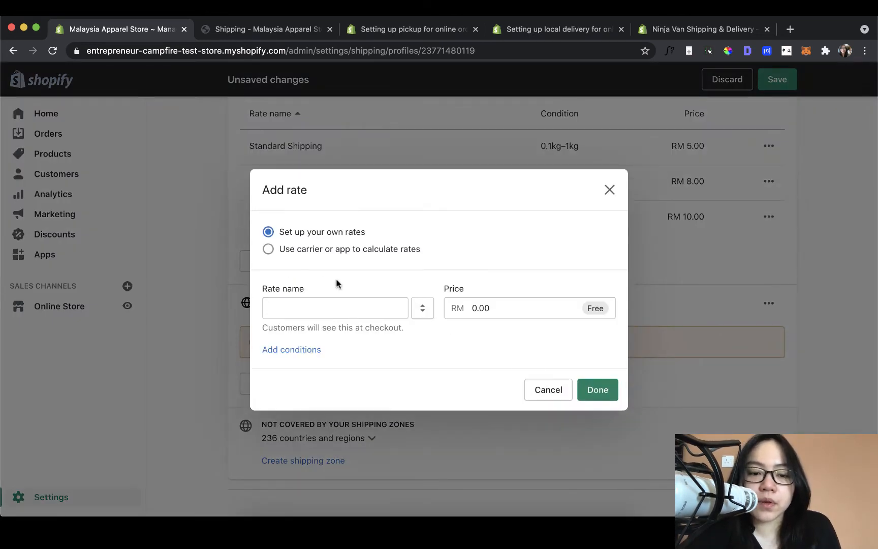
{"action": "left_click", "coordinate": [343, 307]}
{"action": "left_click", "coordinate": [356, 338]}
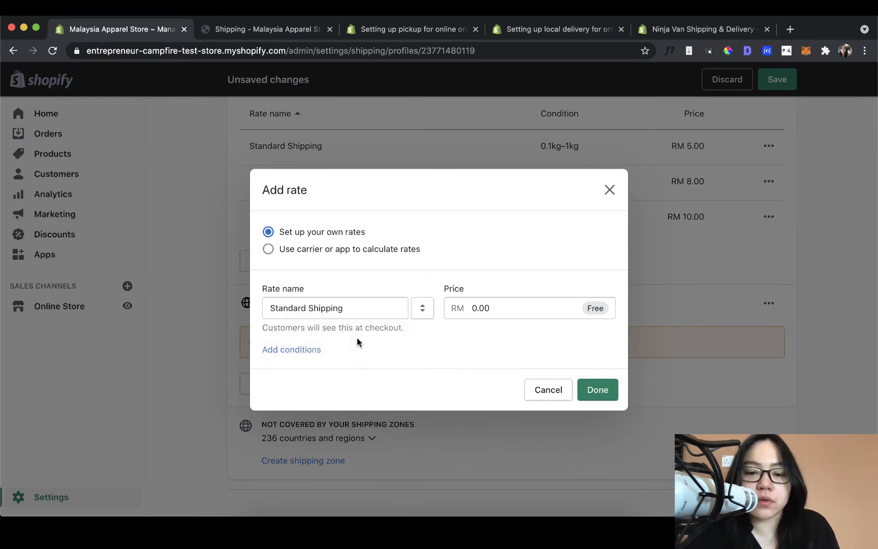
{"action": "left_click", "coordinate": [471, 306]}
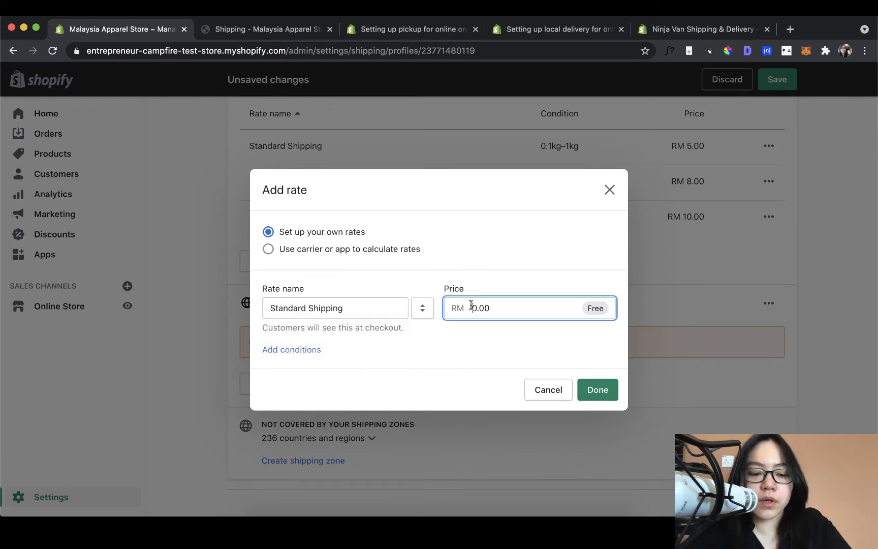
{"action": "type", "text": "2"}
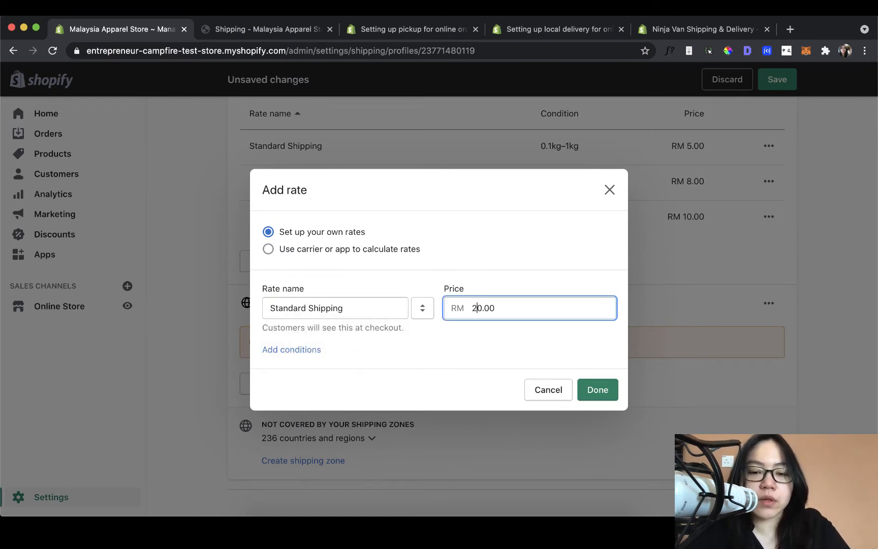
- Give the ASEAN rate an item-weight condition of 0.1 kg minimum and 1 kg maximum, and add it to the zone
{"action": "left_click", "coordinate": [322, 350]}
{"action": "left_click", "coordinate": [346, 393]}
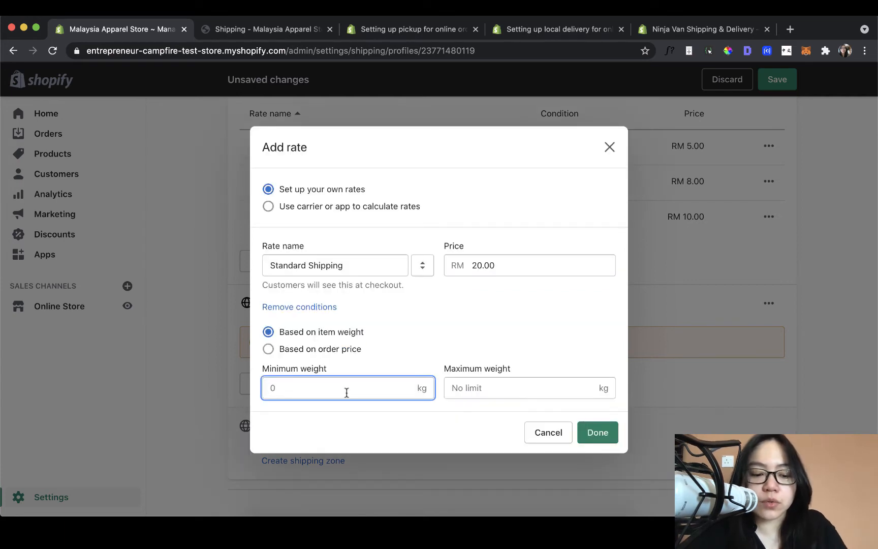
{"action": "type", "text": "0.1"}
{"action": "key", "text": "Tab"}
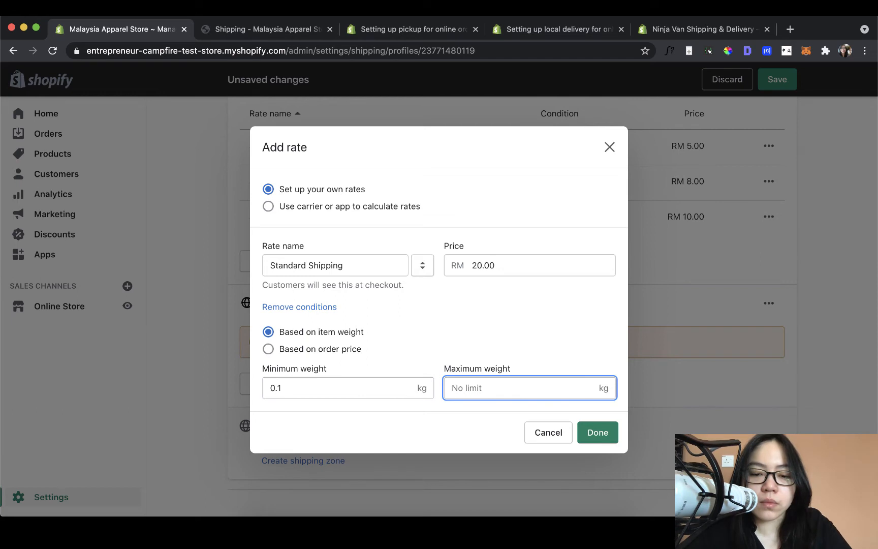
{"action": "type", "text": "1"}
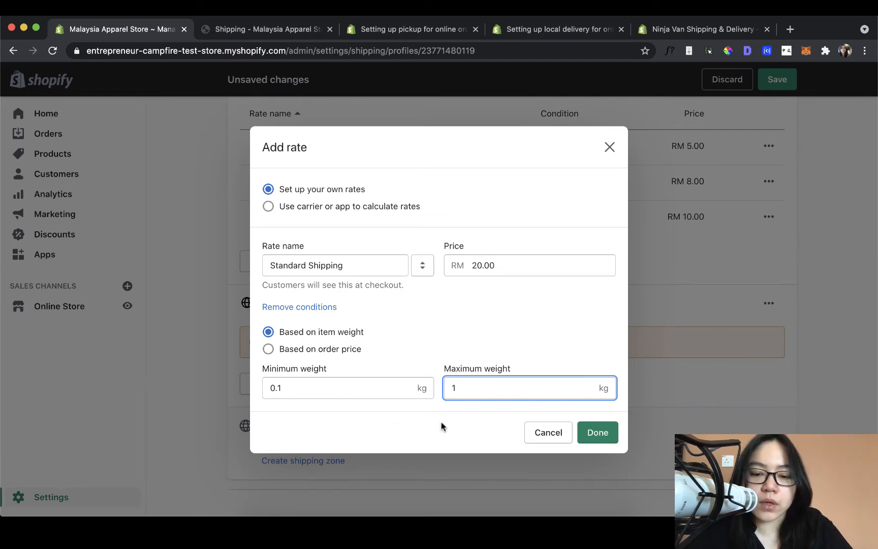
{"action": "left_click", "coordinate": [597, 431]}
- Start a second ASEAN rate named International Shipping with a price of RM 30
{"action": "scroll", "coordinate": [598, 423], "scroll_direction": "down", "scroll_amount": 2}
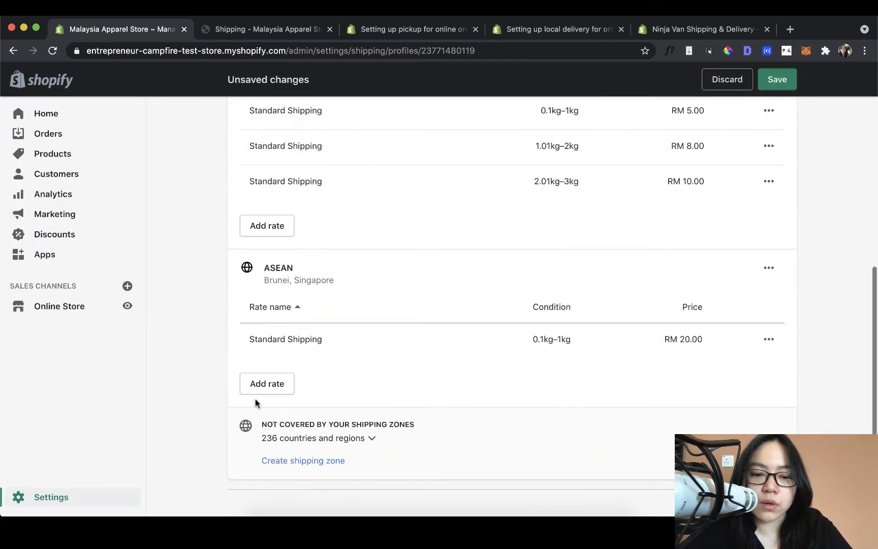
{"action": "left_click", "coordinate": [260, 384]}
{"action": "left_click", "coordinate": [316, 315]}
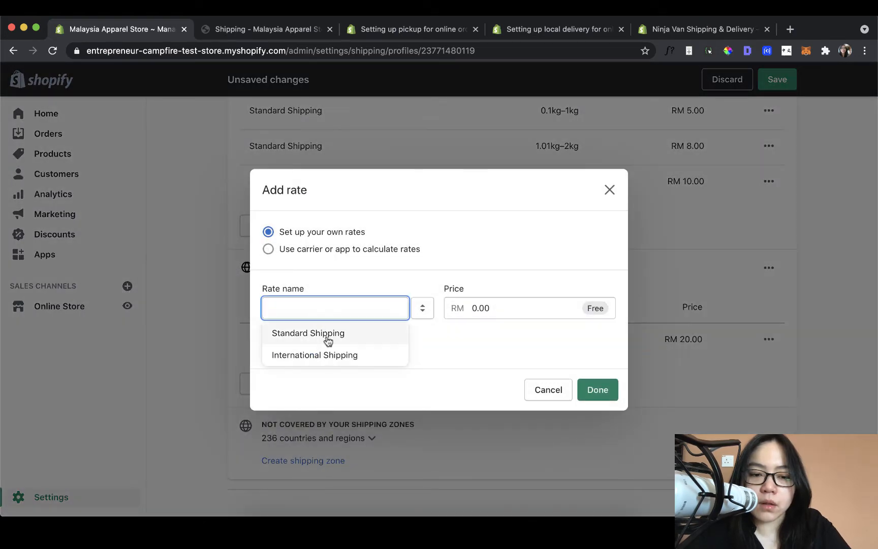
{"action": "left_click", "coordinate": [360, 354]}
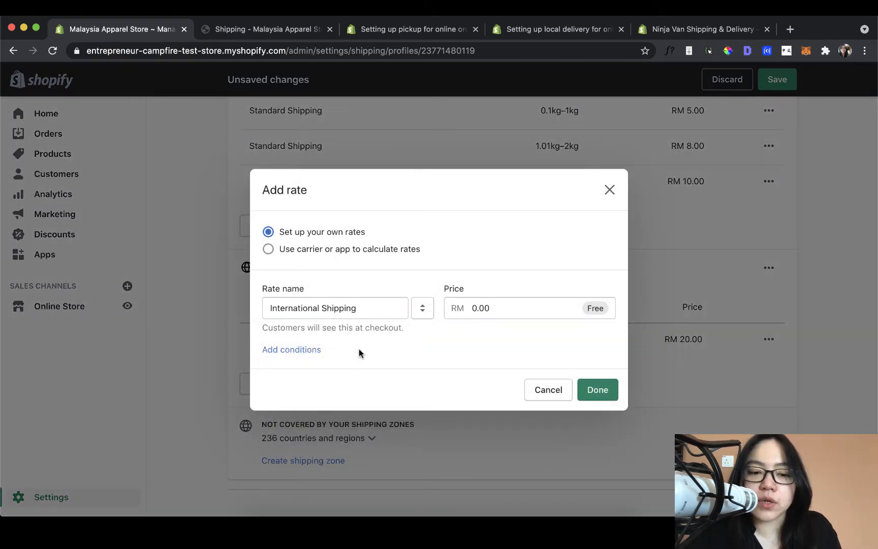
{"action": "left_click", "coordinate": [515, 313]}
{"action": "key", "text": "BackSpace"}
{"action": "key", "text": "BackSpace"}
{"action": "key", "text": "BackSpace"}
{"action": "key", "text": "BackSpace"}
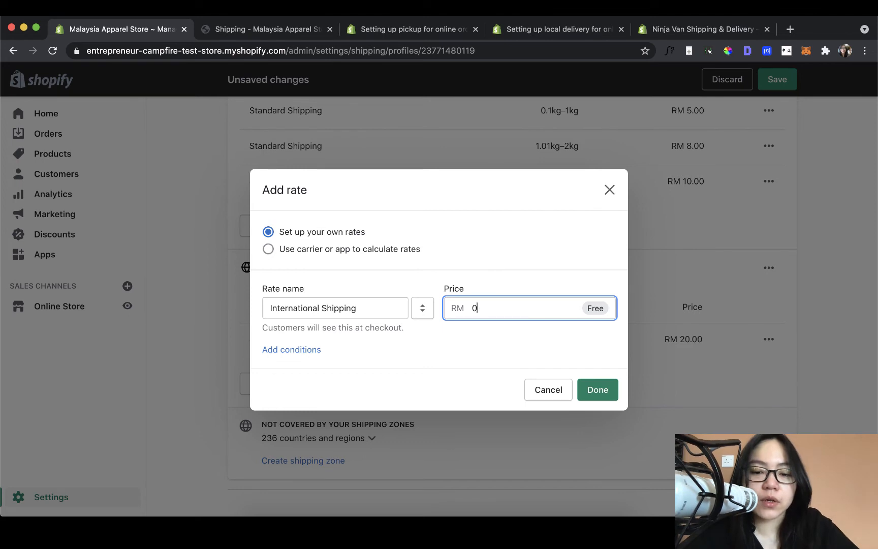
{"action": "type", "text": "30"}
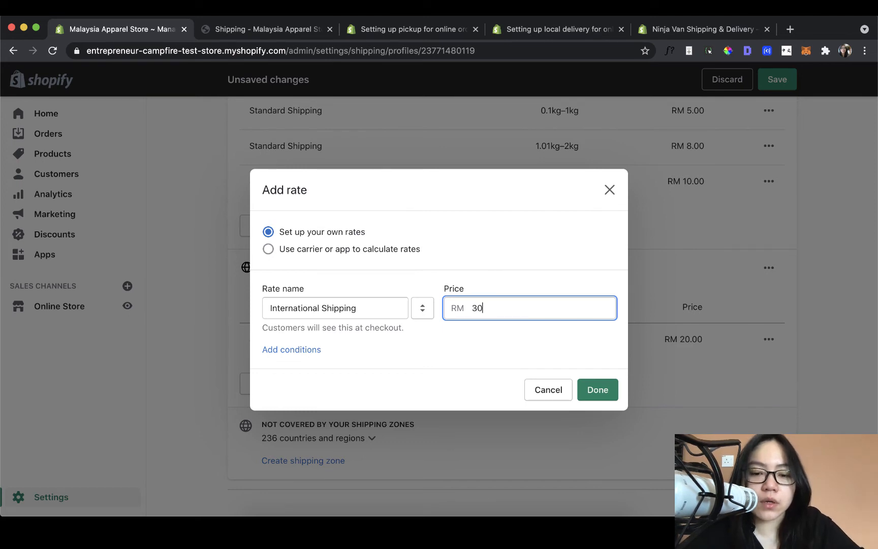
- Give the second ASEAN rate an item-weight condition of 2.01 kg minimum and 3 kg maximum, and add it to the zone
{"action": "left_click", "coordinate": [294, 349]}
{"action": "left_click", "coordinate": [300, 378]}
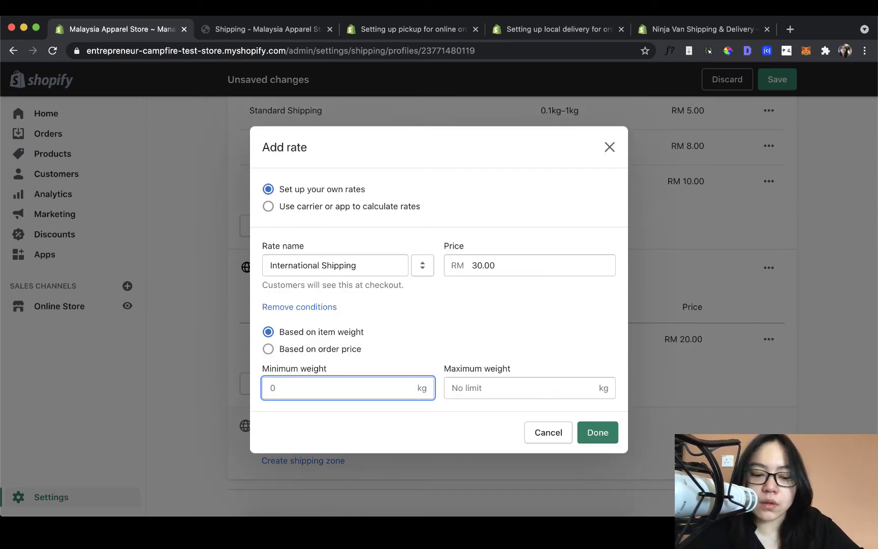
{"action": "type", "text": "2.01"}
{"action": "key", "text": "Tab"}
{"action": "type", "text": "3"}
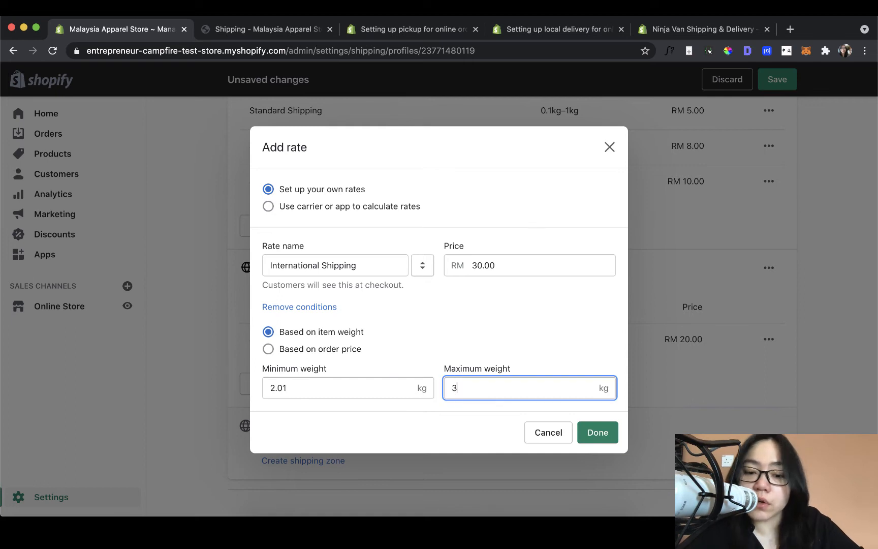
{"action": "left_click", "coordinate": [606, 434]}
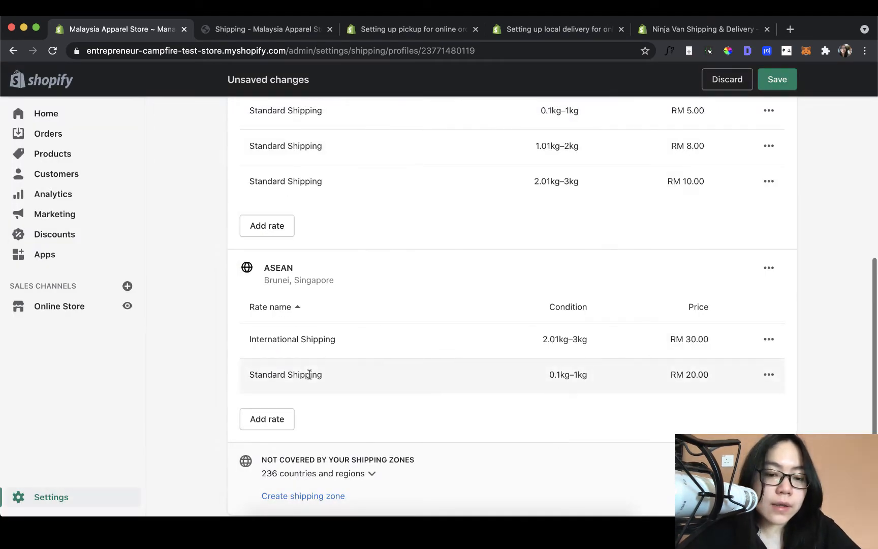
- Rename the ASEAN zone's 0.1–1 kg rate as International Shipping
{"action": "left_click", "coordinate": [769, 374]}
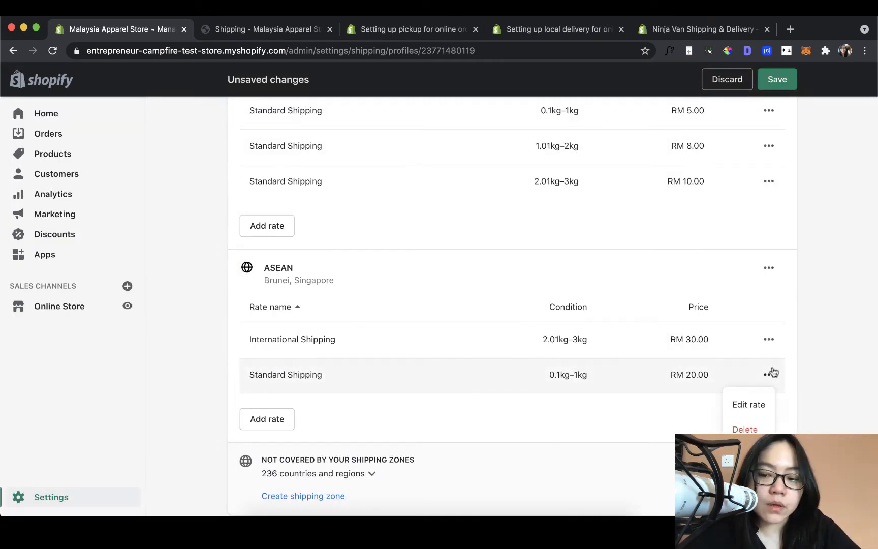
{"action": "left_click", "coordinate": [753, 402]}
{"action": "double_click", "coordinate": [394, 233]}
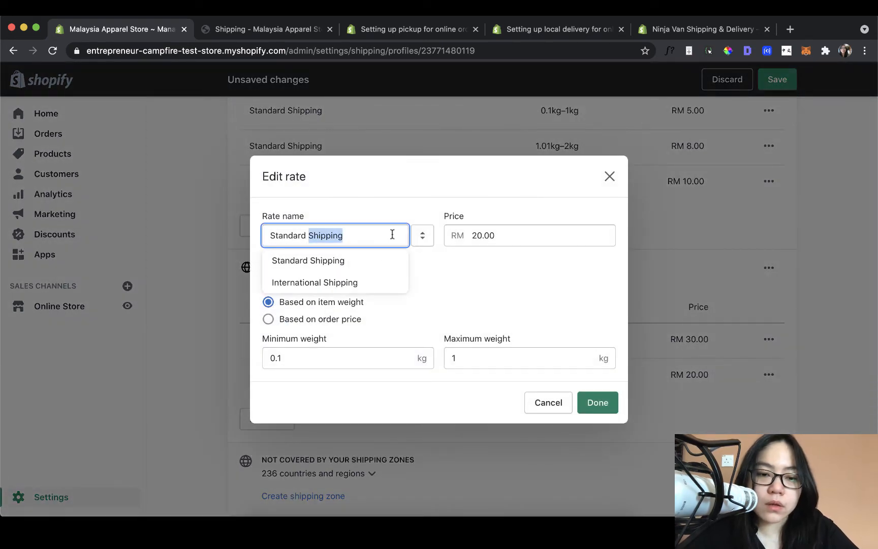
{"action": "left_click", "coordinate": [391, 277]}
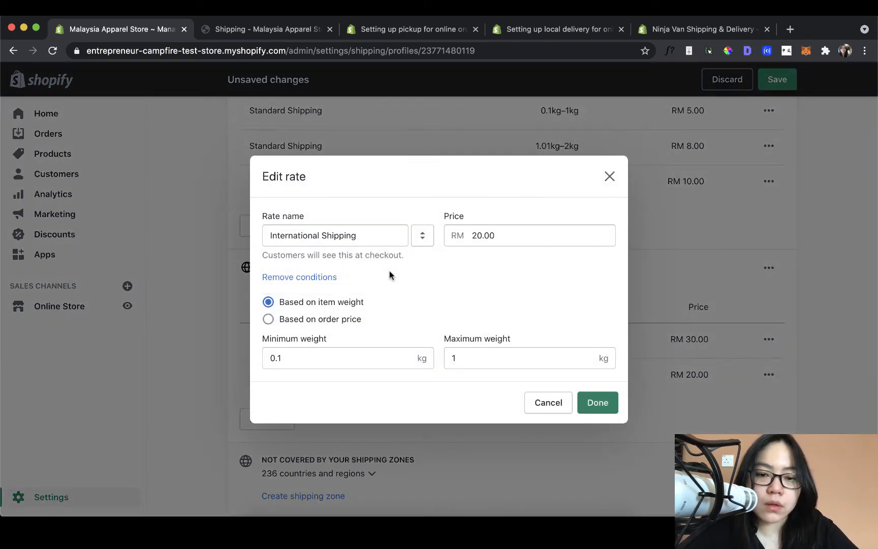
{"action": "left_click", "coordinate": [609, 410]}
- Start a third ASEAN rate named International Shipping with a price of RM 40.00
{"action": "left_click", "coordinate": [267, 420]}
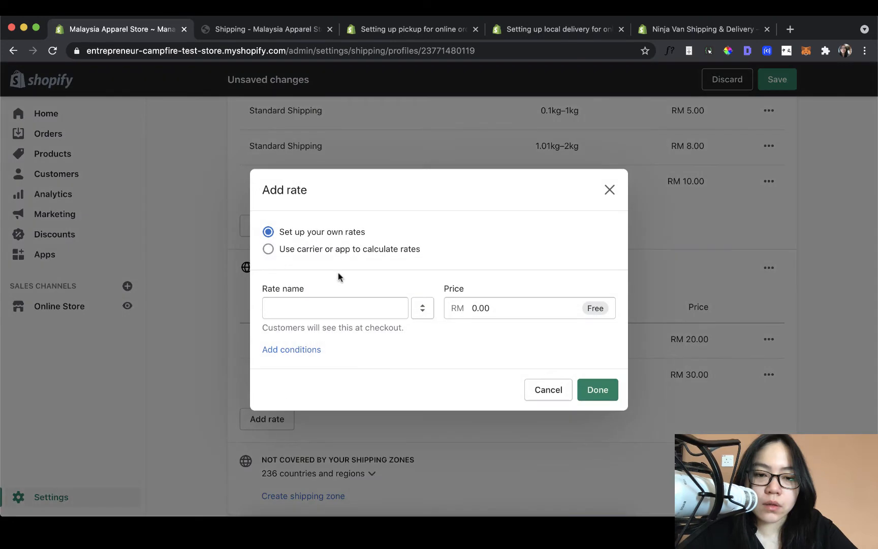
{"action": "left_click", "coordinate": [329, 308]}
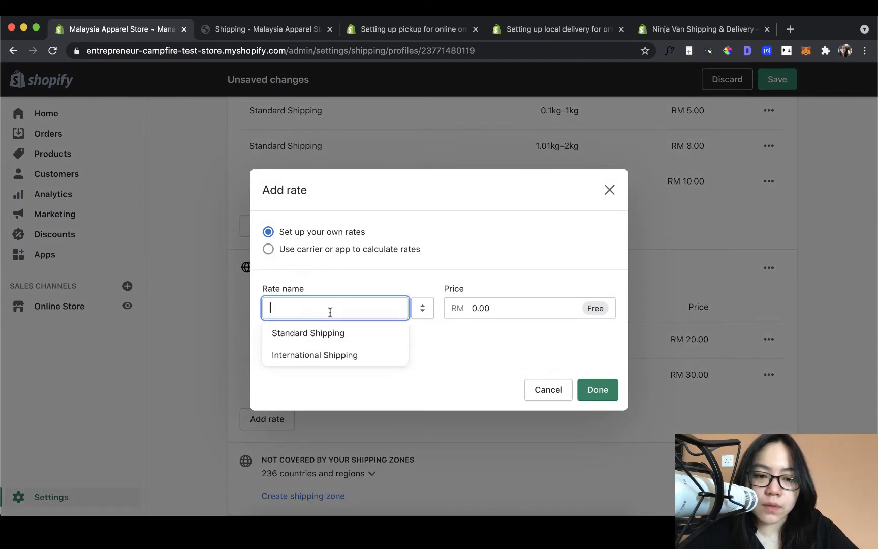
{"action": "left_click", "coordinate": [336, 354]}
{"action": "left_click", "coordinate": [469, 312]}
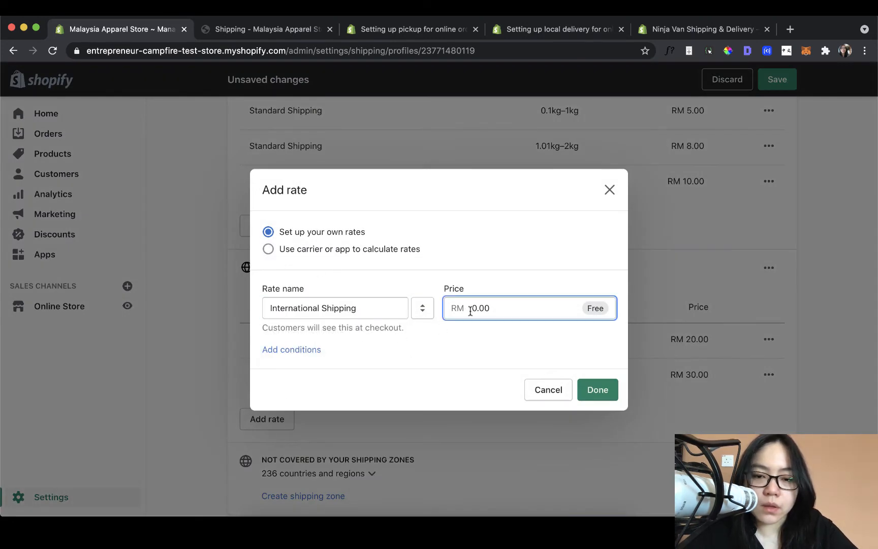
{"action": "type", "text": "4"}
- Give the third ASEAN rate an item-weight condition of 2.01 kg minimum and 3 kg maximum, and add it to the zone
{"action": "left_click", "coordinate": [300, 359]}
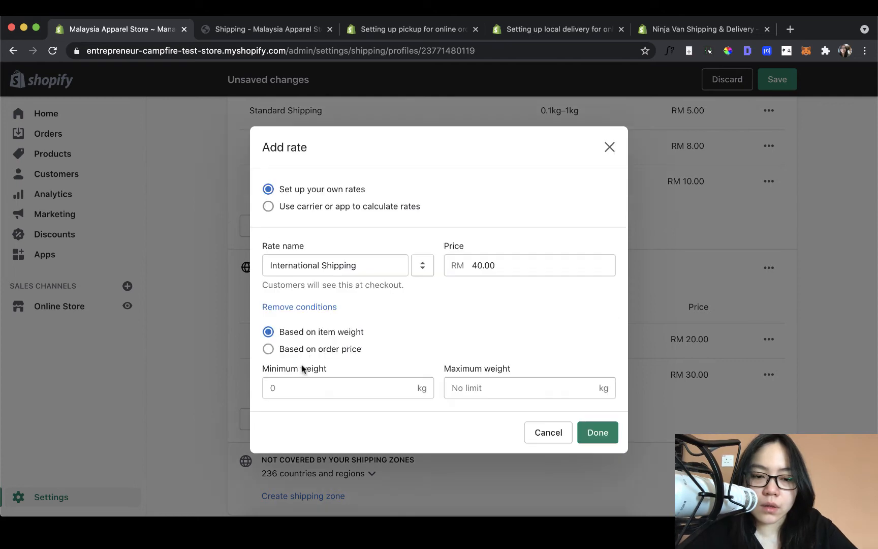
{"action": "left_click", "coordinate": [305, 380]}
{"action": "type", "text": "2.01"}
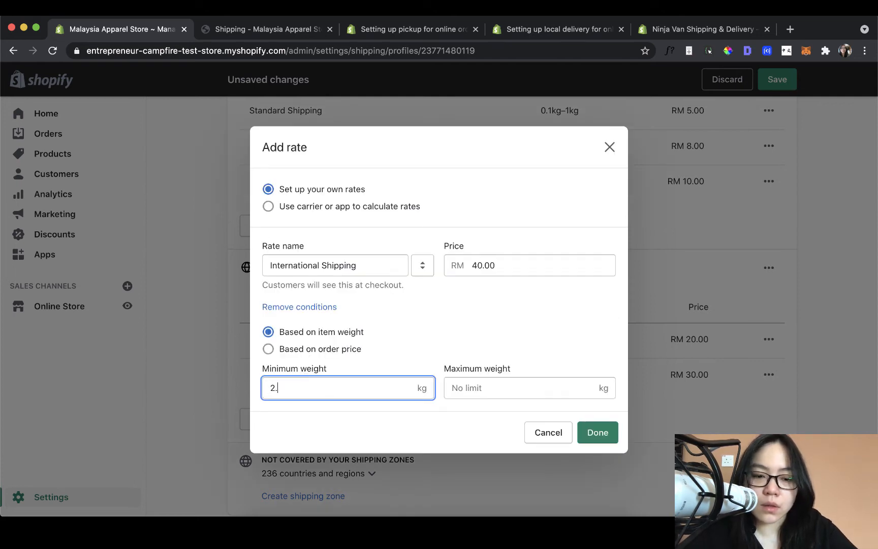
{"action": "key", "text": "Tab"}
{"action": "type", "text": "3"}
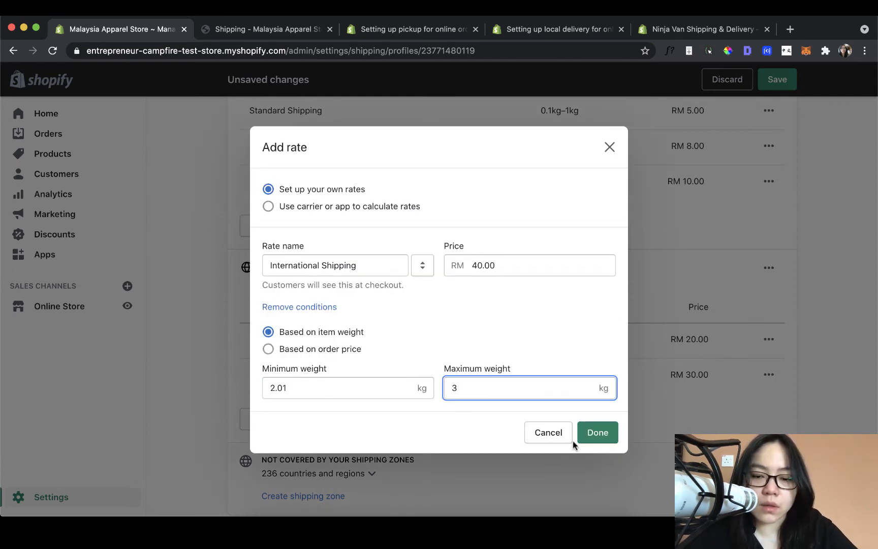
{"action": "left_click", "coordinate": [589, 438]}
- Review the Domestic and ASEAN rates and save the changes to the general shipping profile
{"action": "scroll", "coordinate": [595, 456], "scroll_direction": "down", "scroll_amount": 2}
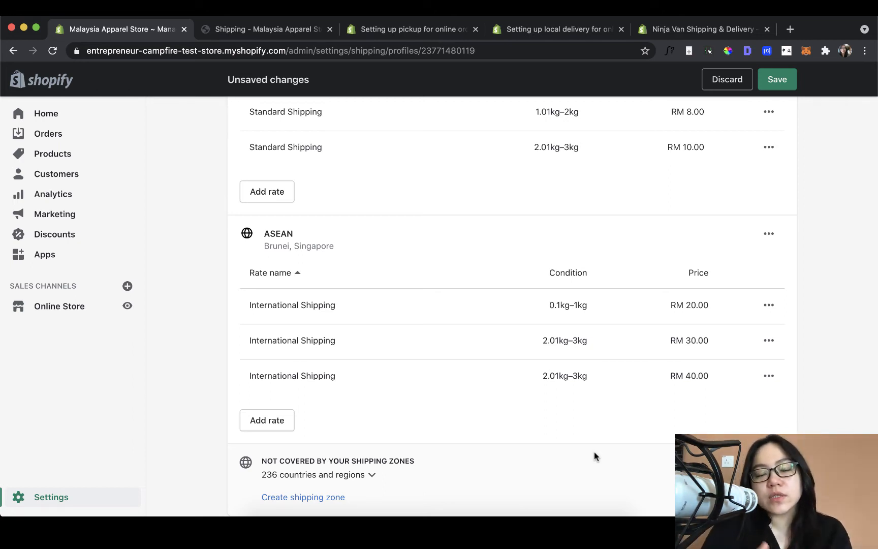
{"action": "scroll", "coordinate": [594, 452], "scroll_direction": "up", "scroll_amount": 3}
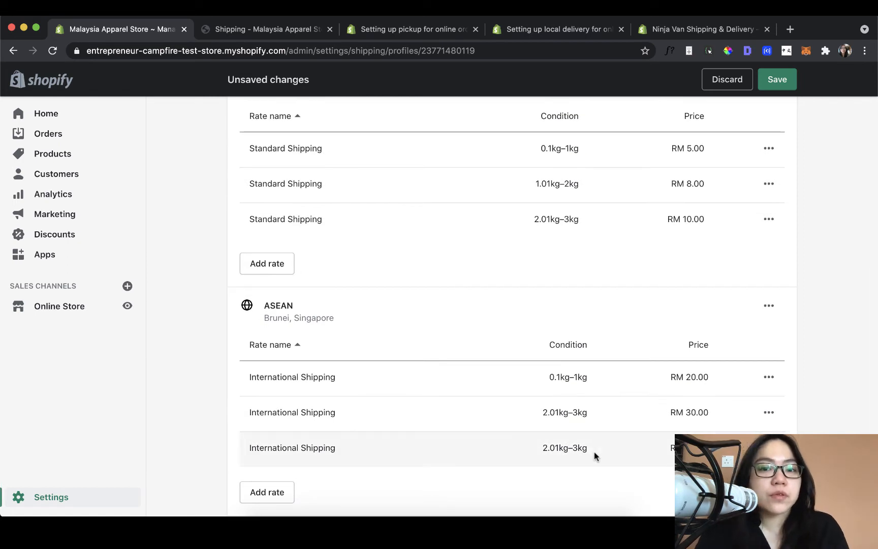
{"action": "scroll", "coordinate": [594, 452], "scroll_direction": "down", "scroll_amount": 5}
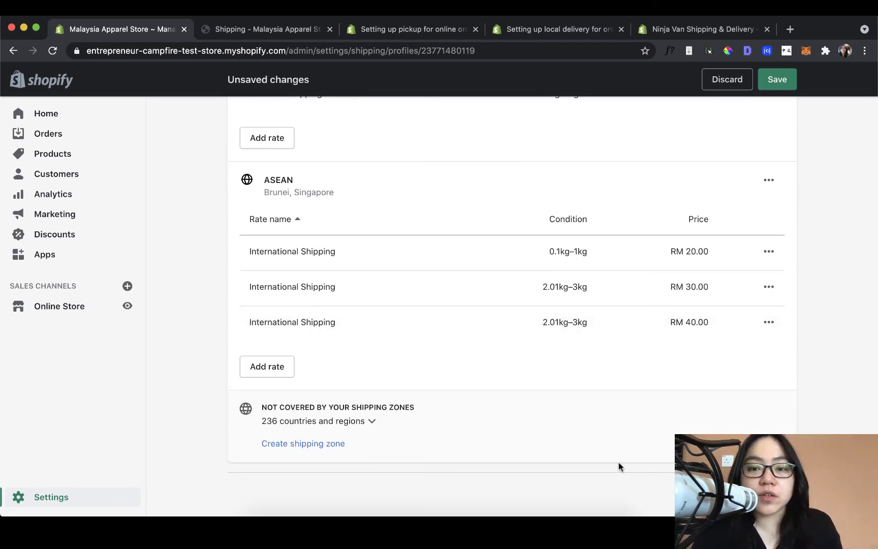
{"action": "scroll", "coordinate": [636, 466], "scroll_direction": "up", "scroll_amount": 2}
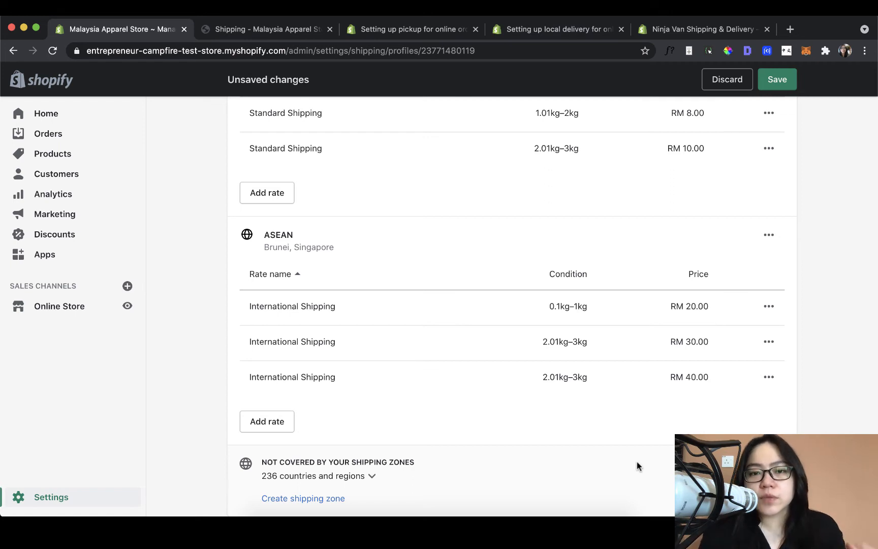
{"action": "left_click", "coordinate": [795, 86]}
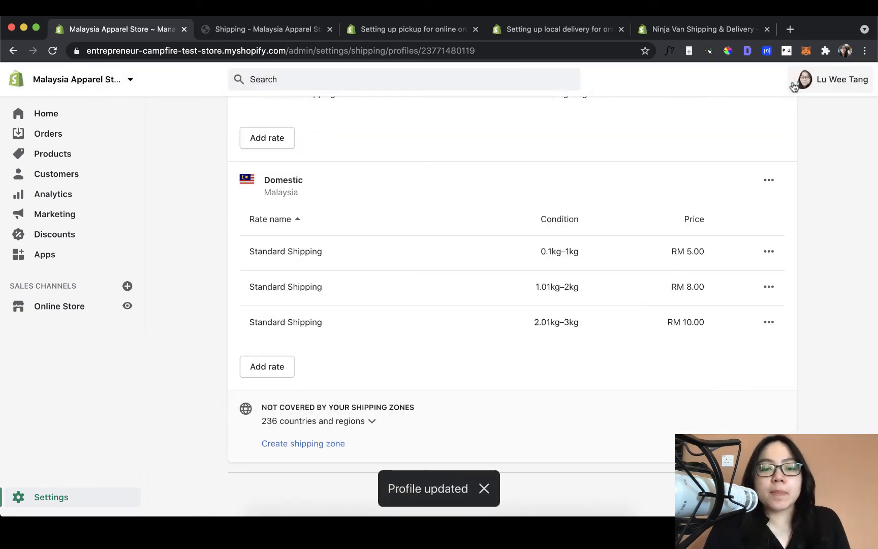
- Return to the shipping and delivery settings and start a new custom shipping profile
{"action": "scroll", "coordinate": [603, 183], "scroll_direction": "up", "scroll_amount": 10}
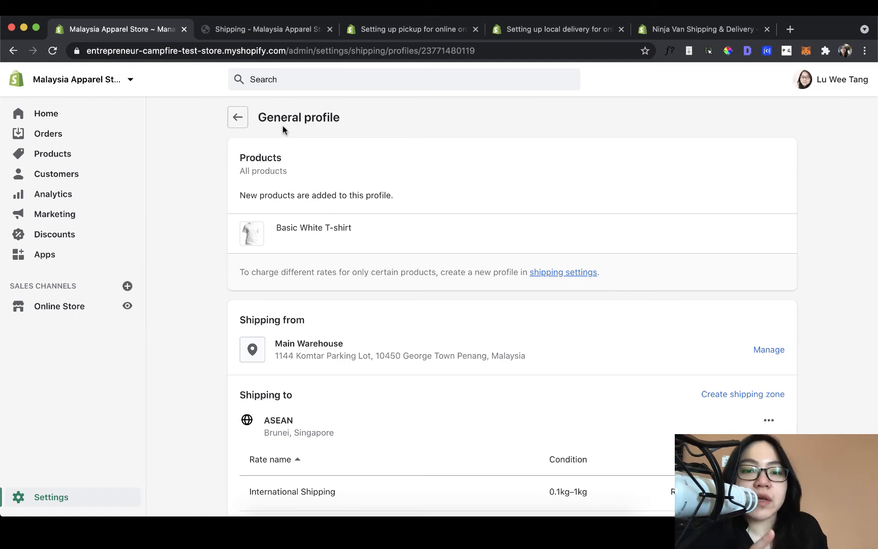
{"action": "left_click", "coordinate": [239, 118]}
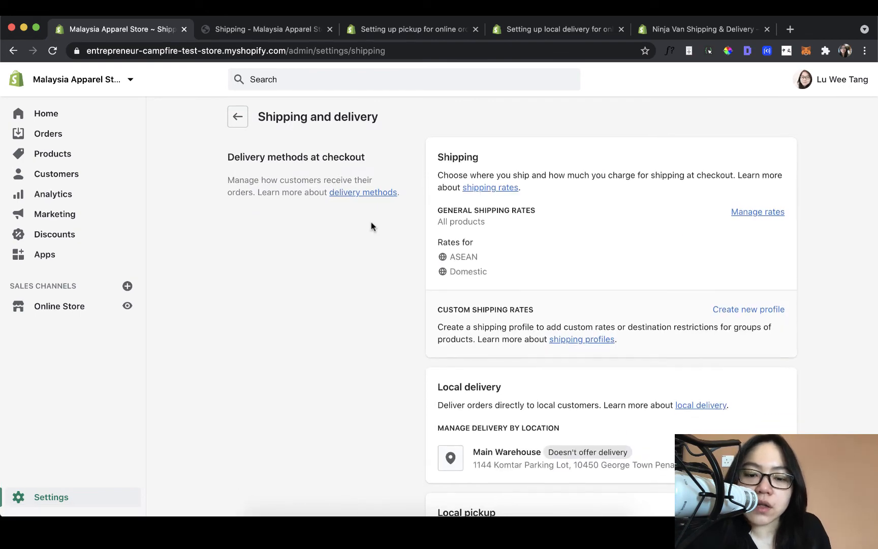
{"action": "scroll", "coordinate": [371, 226], "scroll_direction": "down", "scroll_amount": 2}
{"action": "scroll", "coordinate": [371, 226], "scroll_direction": "down", "scroll_amount": 1}
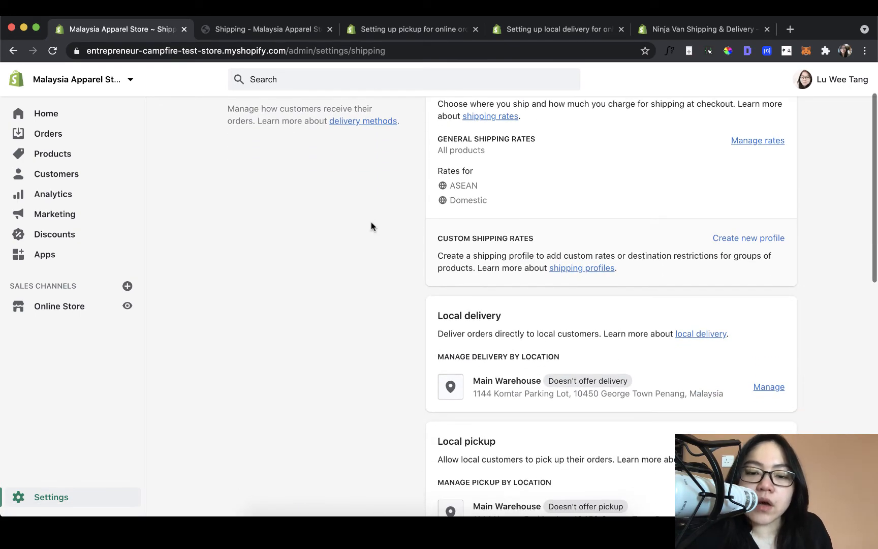
{"action": "scroll", "coordinate": [371, 226], "scroll_direction": "down", "scroll_amount": 1}
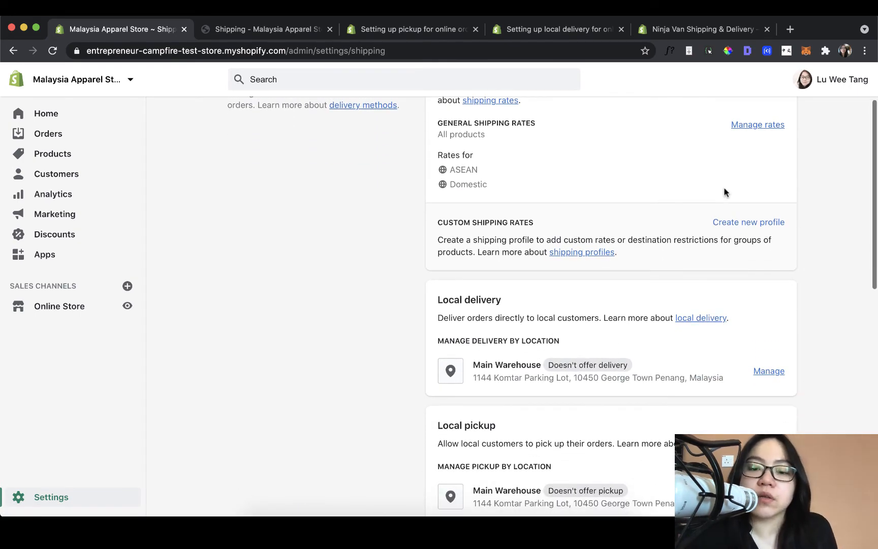
{"action": "left_click", "coordinate": [749, 224]}
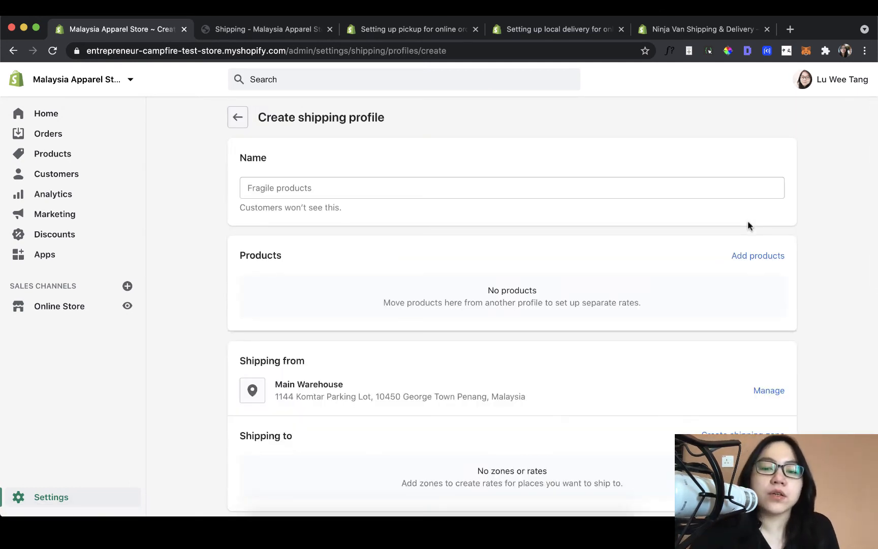
- Name the new shipping profile Bulky Products and view the products available for it without adding any
{"action": "scroll", "coordinate": [704, 287], "scroll_direction": "down", "scroll_amount": 1}
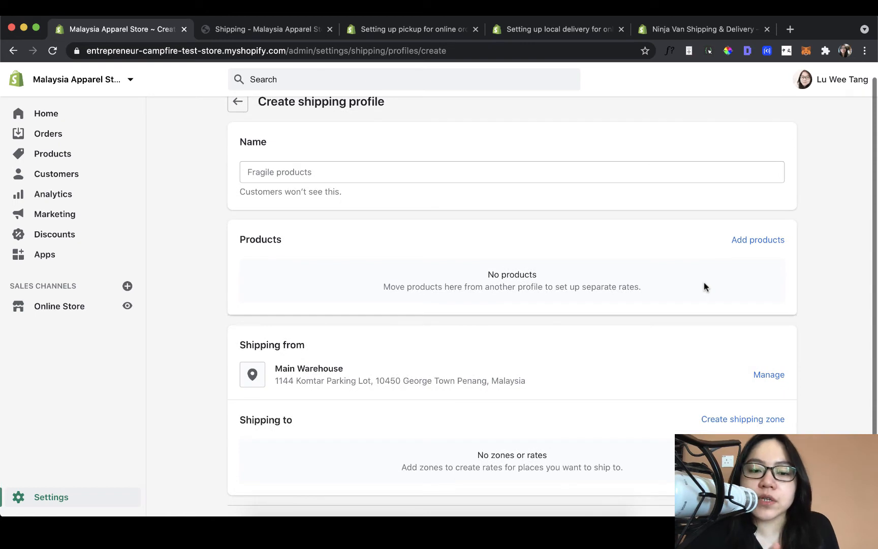
{"action": "scroll", "coordinate": [704, 283], "scroll_direction": "down", "scroll_amount": 1}
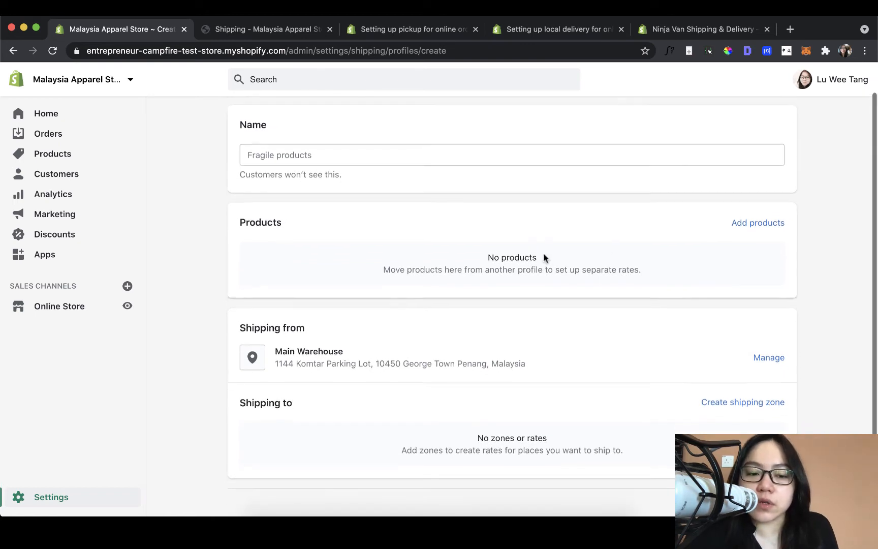
{"action": "scroll", "coordinate": [304, 227], "scroll_direction": "down", "scroll_amount": 1}
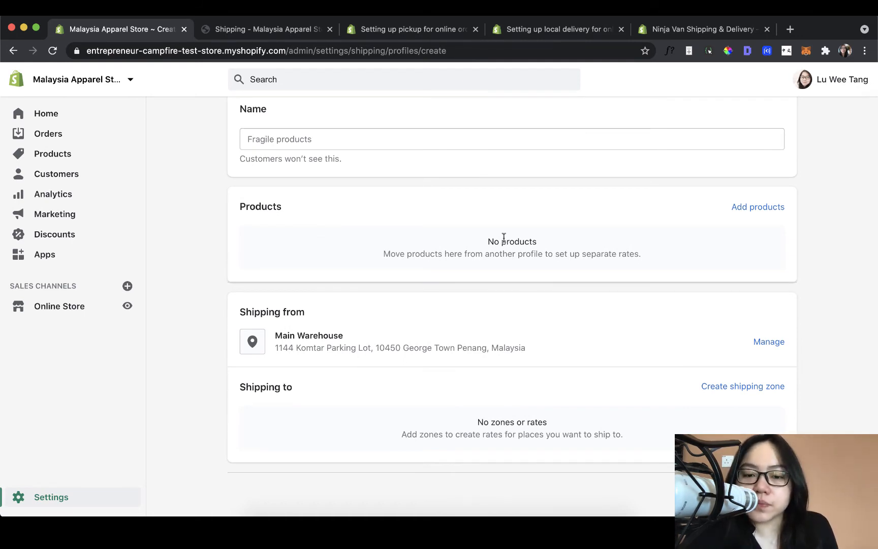
{"action": "scroll", "coordinate": [504, 237], "scroll_direction": "up", "scroll_amount": 2}
{"action": "scroll", "coordinate": [504, 238], "scroll_direction": "down", "scroll_amount": 2}
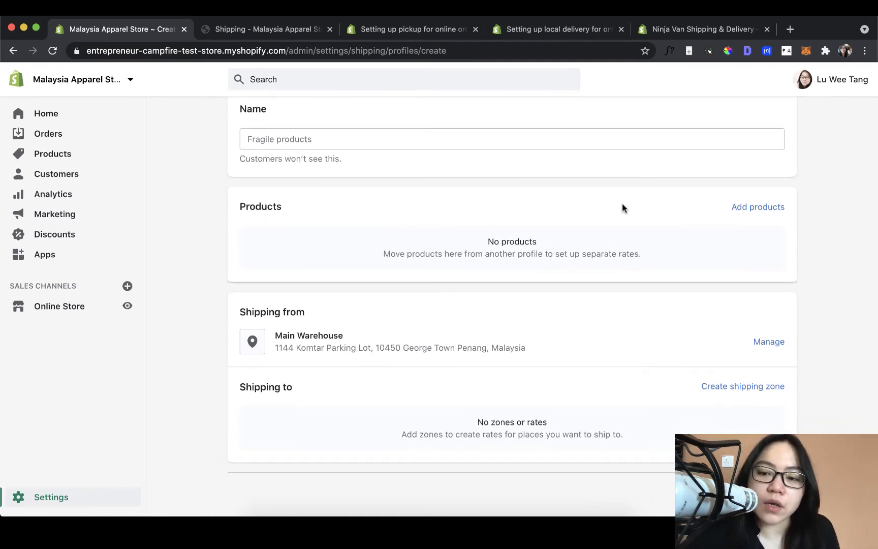
{"action": "left_click", "coordinate": [629, 146]}
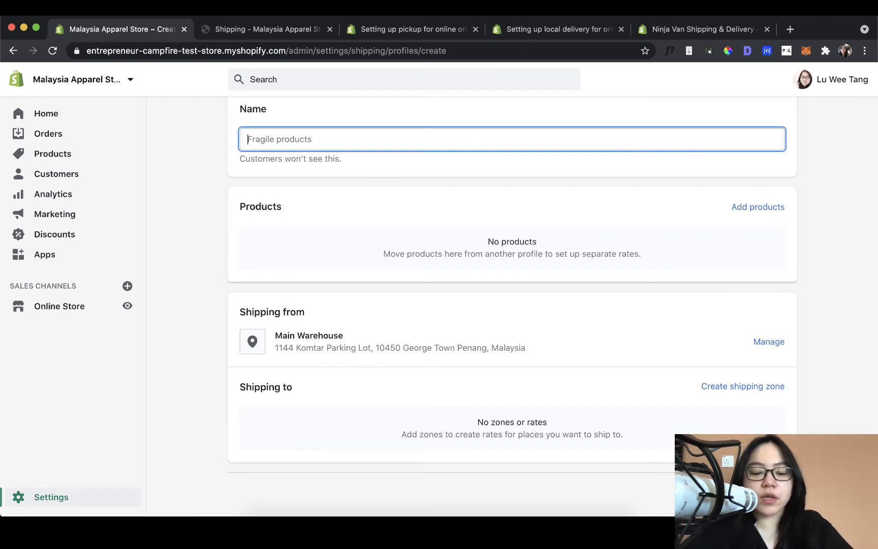
{"action": "type", "text": "Bulky "}
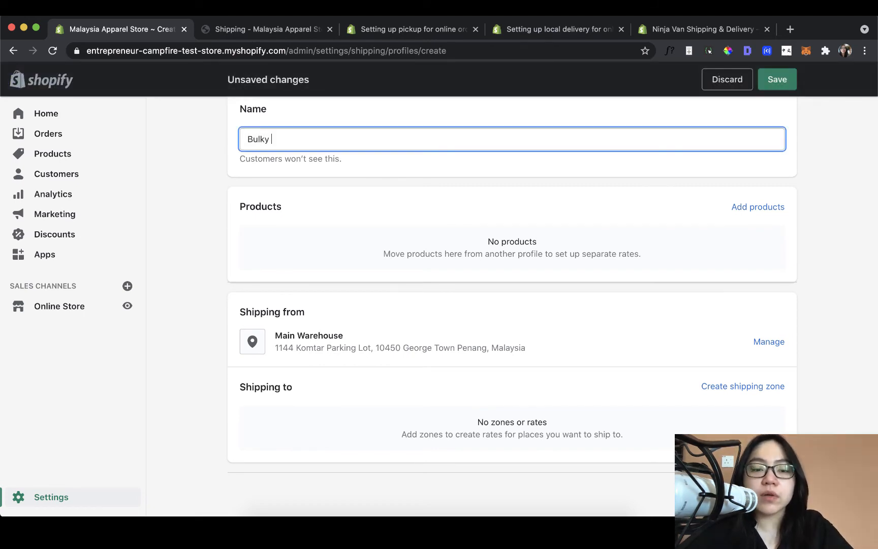
{"action": "type", "text": "Products"}
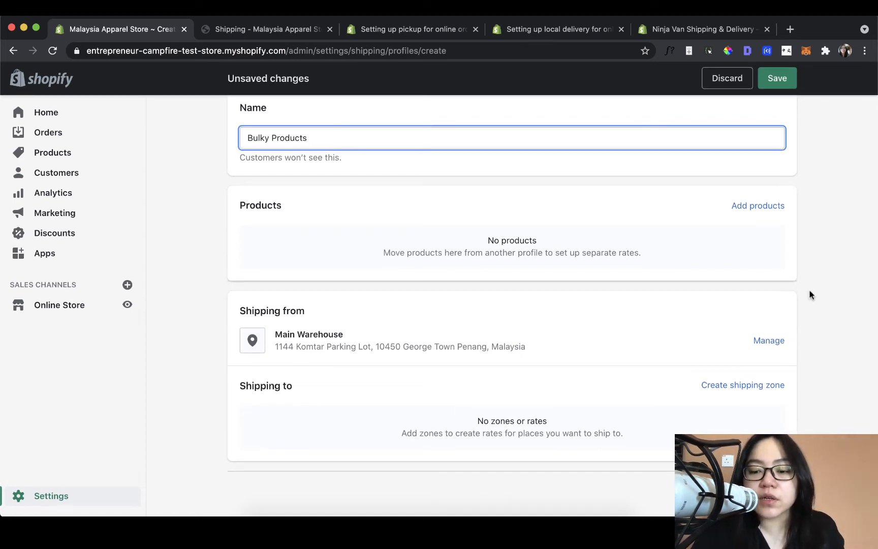
{"action": "left_click", "coordinate": [749, 210]}
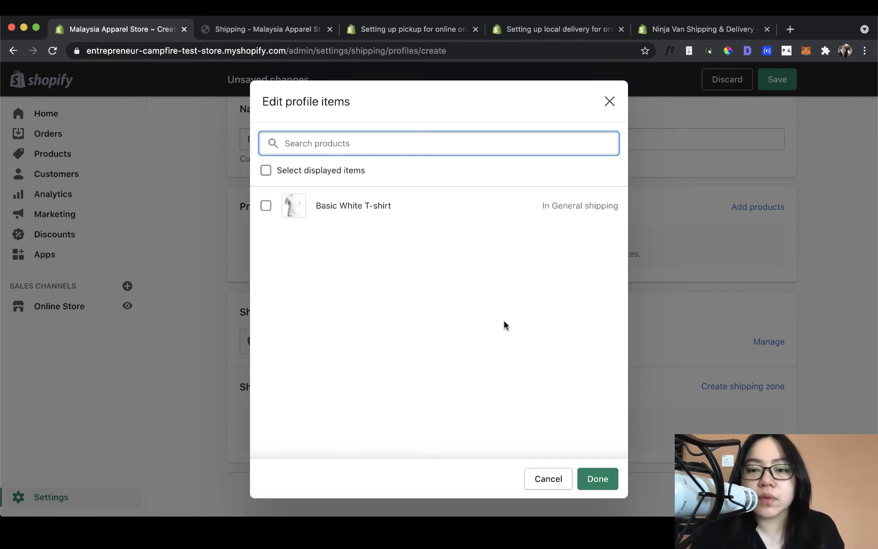
{"action": "left_click", "coordinate": [609, 103]}
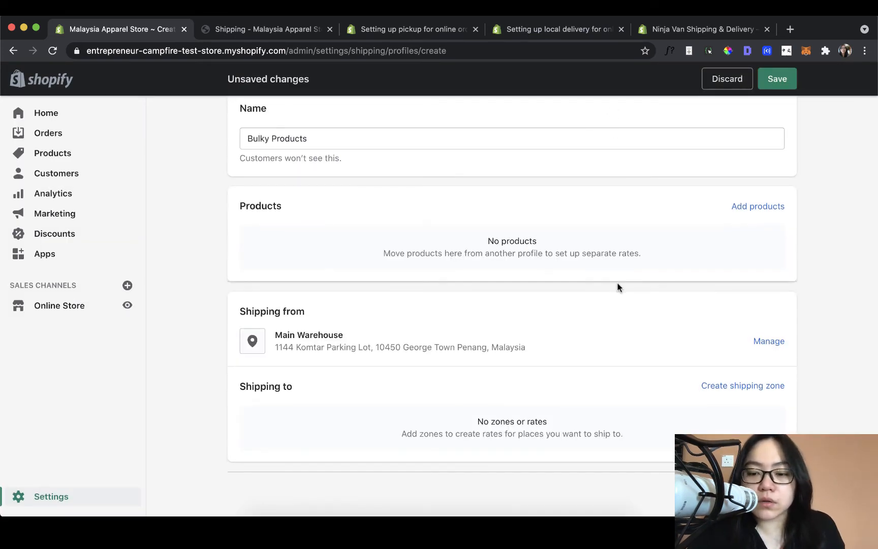
- Create a shipping zone named Domestic in the Bulky Products profile, covering all of Malaysia
{"action": "left_click", "coordinate": [734, 387]}
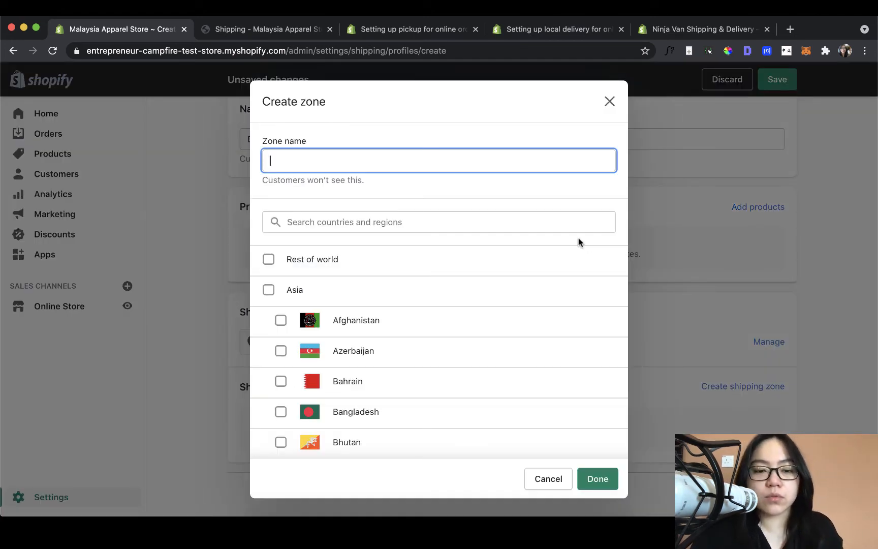
{"action": "type", "text": "Domestic"}
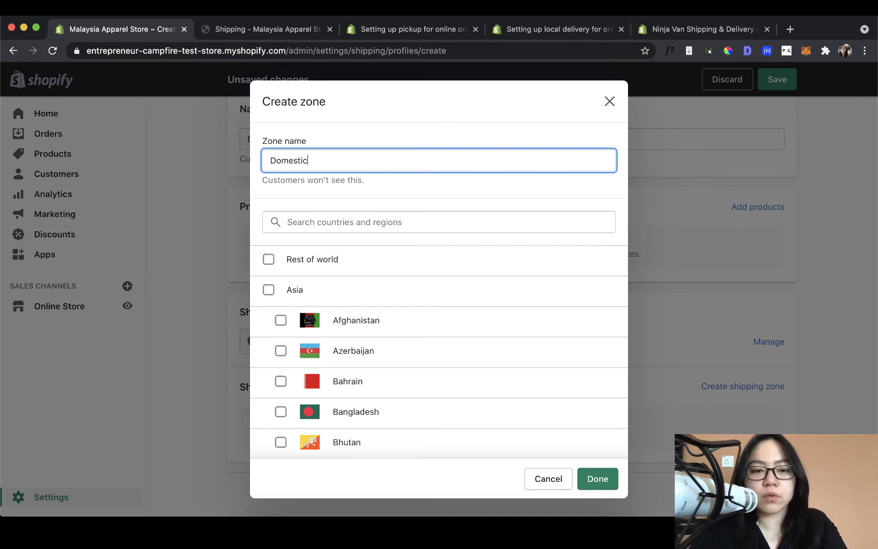
{"action": "left_click", "coordinate": [545, 222]}
{"action": "type", "text": "Malaysia"}
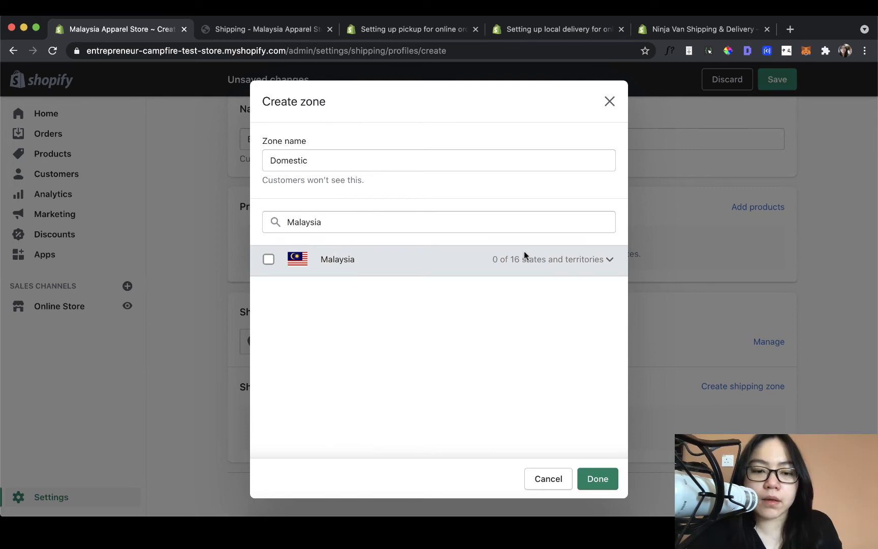
{"action": "left_click", "coordinate": [275, 259]}
{"action": "left_click", "coordinate": [593, 483]}
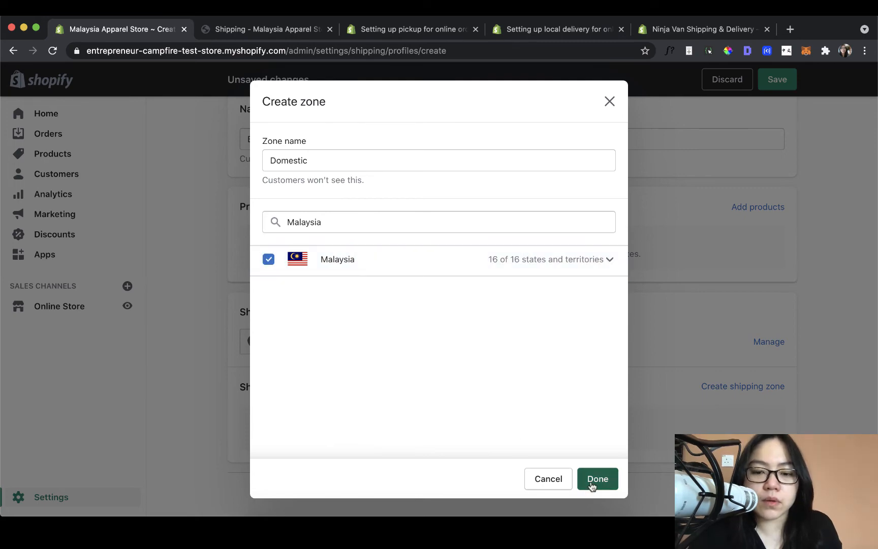
- Start a Standard Shipping rate priced at RM 10.00 for the Domestic zone of the Bulky Products profile
{"action": "scroll", "coordinate": [591, 484], "scroll_direction": "down", "scroll_amount": 2}
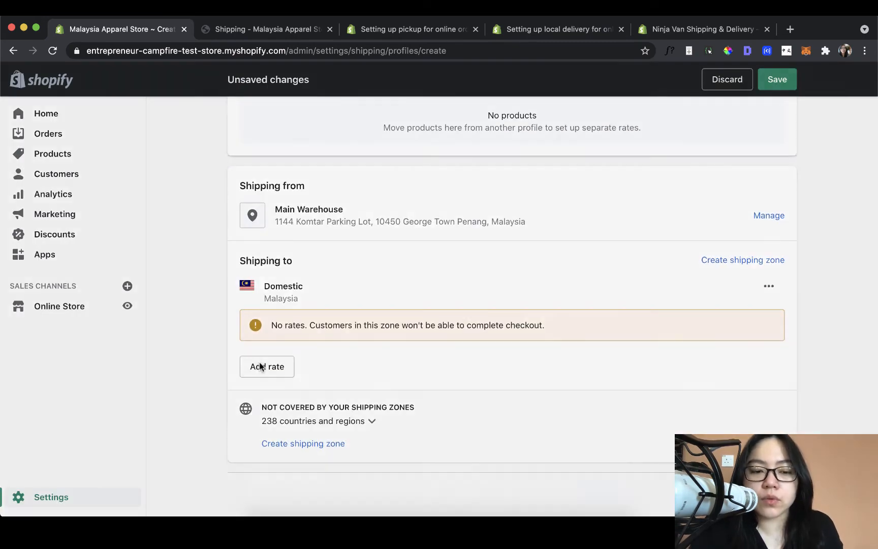
{"action": "left_click", "coordinate": [262, 365]}
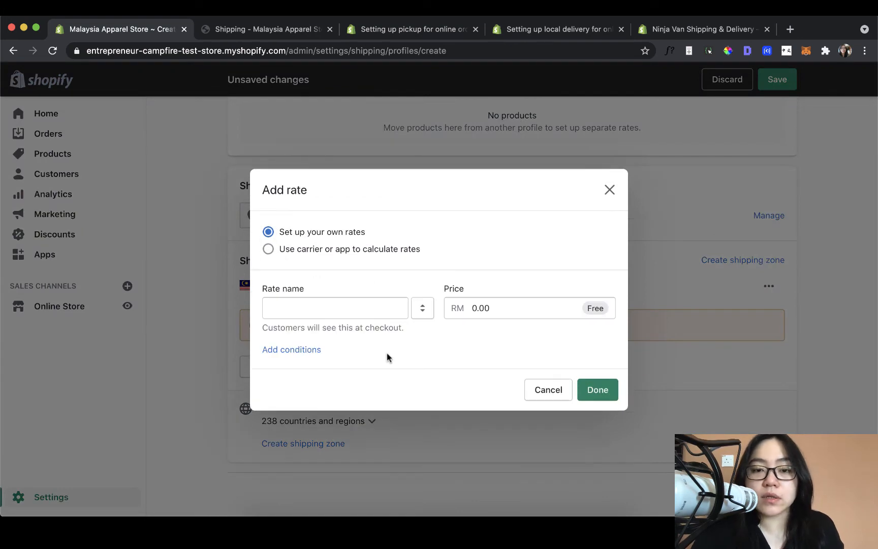
{"action": "left_click", "coordinate": [379, 316]}
{"action": "left_click", "coordinate": [372, 355]}
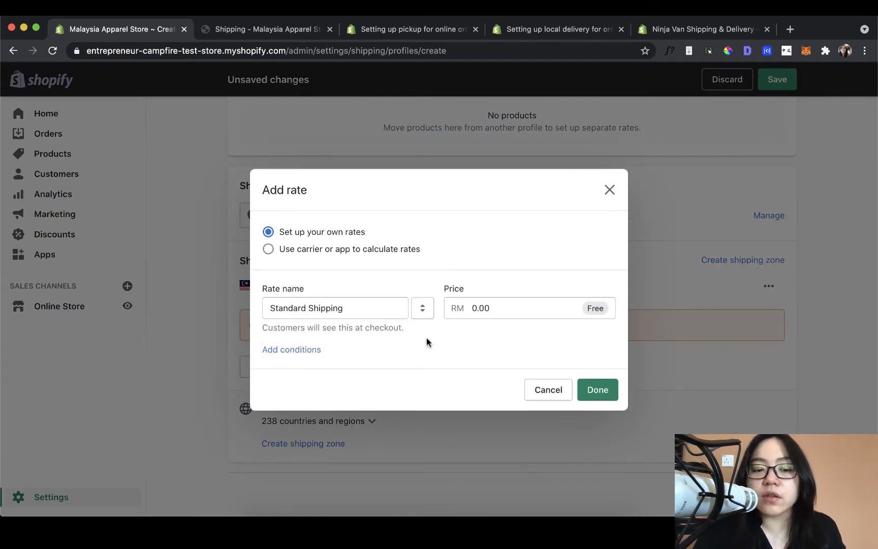
{"action": "left_click", "coordinate": [472, 308]}
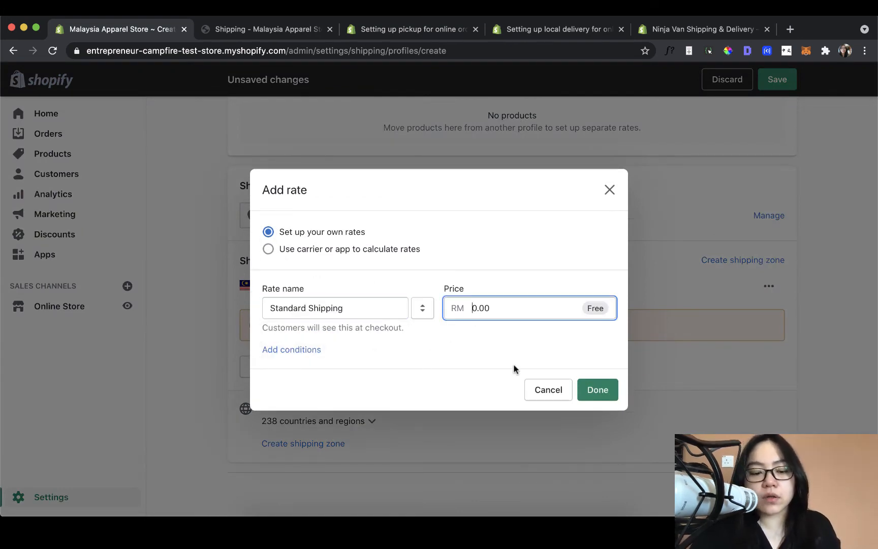
{"action": "type", "text": "1"}
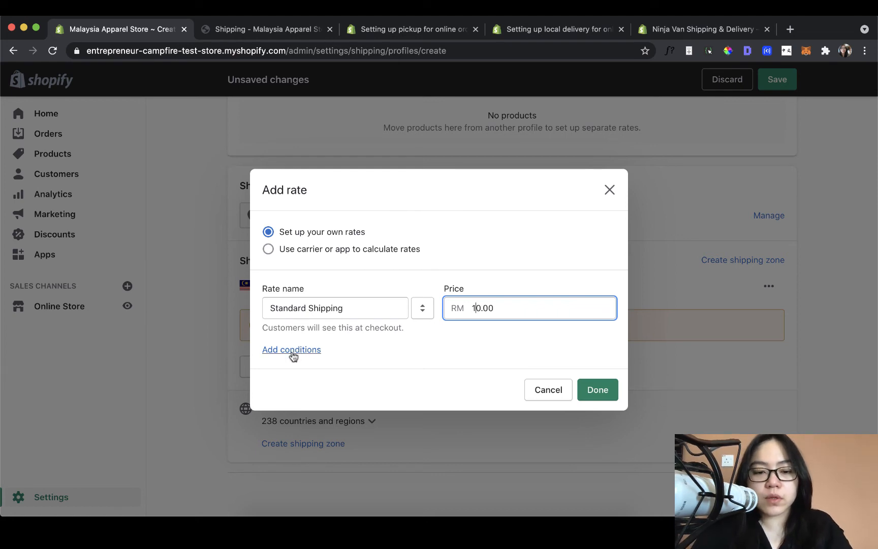
- Restrict the Standard Shipping rate to item weights from 30 to 40 kg and save the Bulky Products profile
{"action": "left_click", "coordinate": [291, 350]}
{"action": "left_click", "coordinate": [327, 387]}
{"action": "type", "text": "30"}
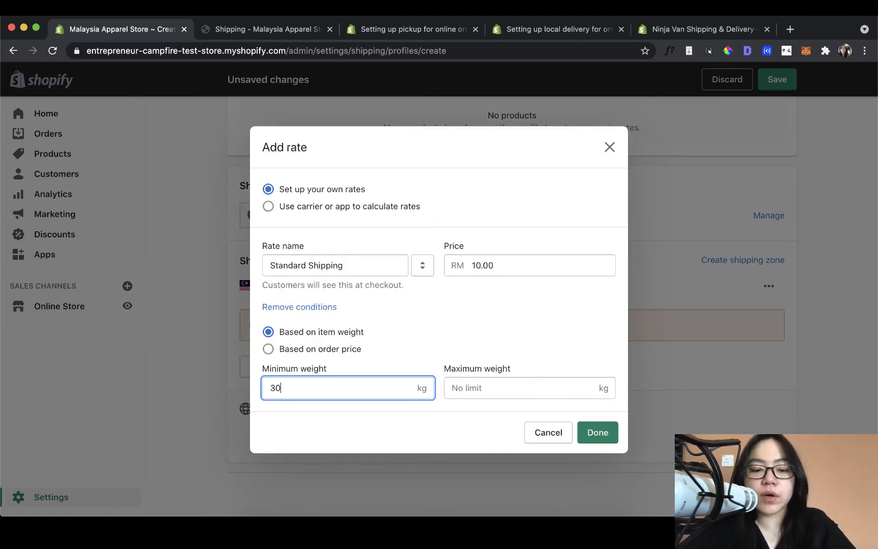
{"action": "key", "text": "Tab"}
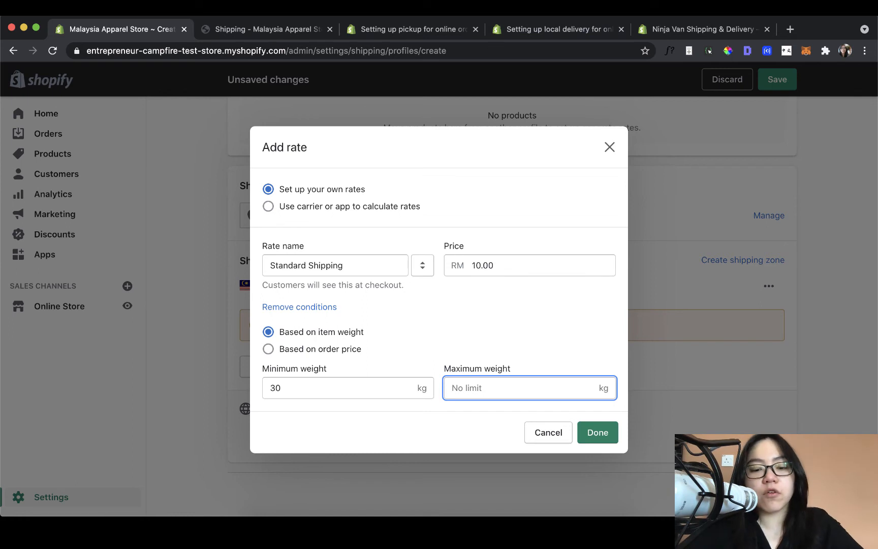
{"action": "type", "text": "40"}
{"action": "left_click", "coordinate": [598, 434]}
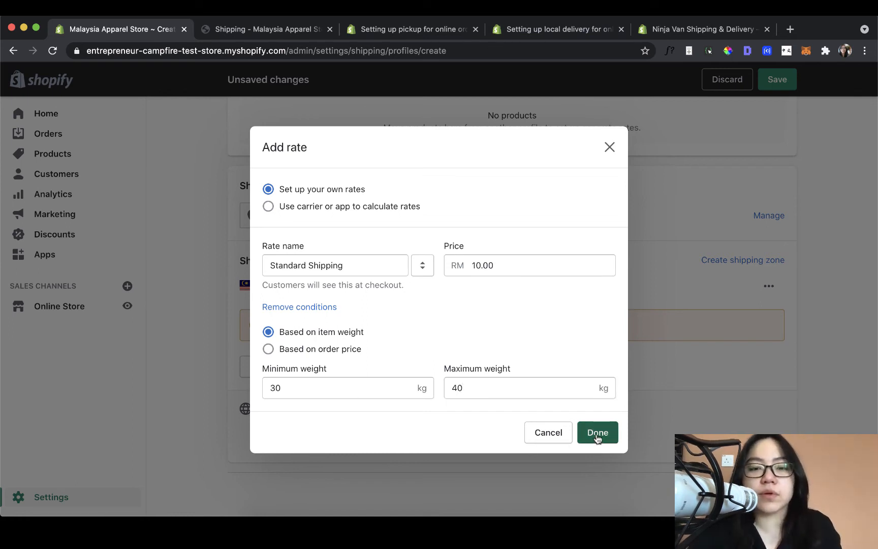
{"action": "scroll", "coordinate": [597, 436], "scroll_direction": "down", "scroll_amount": 2}
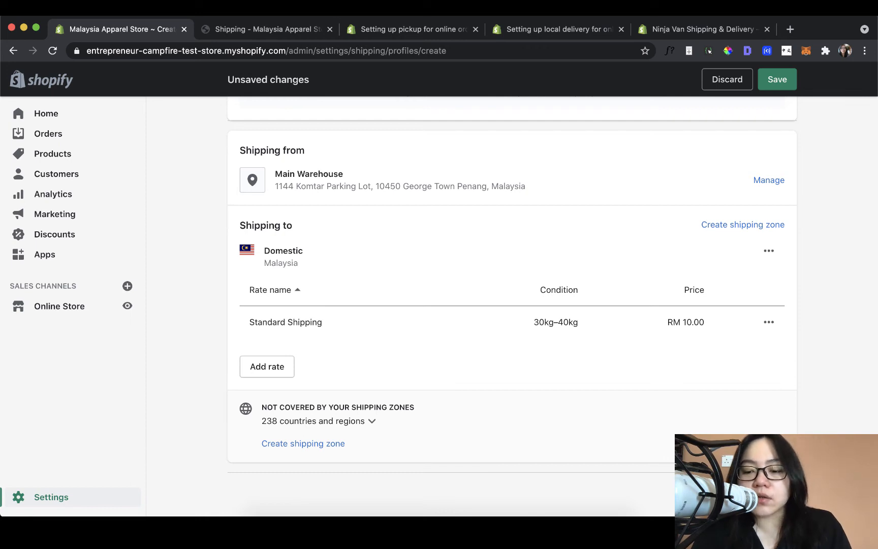
{"action": "left_click", "coordinate": [777, 493]}
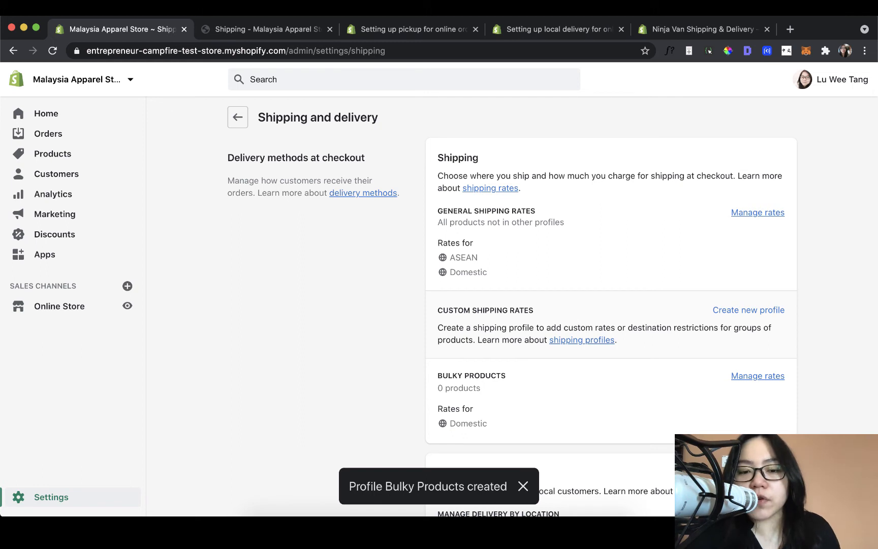
- Open the local delivery settings for Main Warehouse and enable local delivery at this location
{"action": "scroll", "coordinate": [552, 289], "scroll_direction": "down", "scroll_amount": 1}
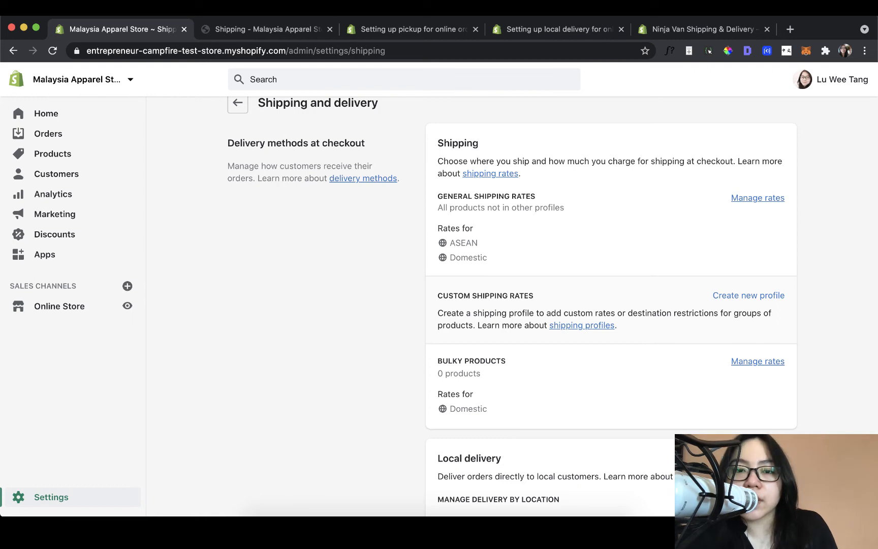
{"action": "scroll", "coordinate": [587, 216], "scroll_direction": "down", "scroll_amount": 1}
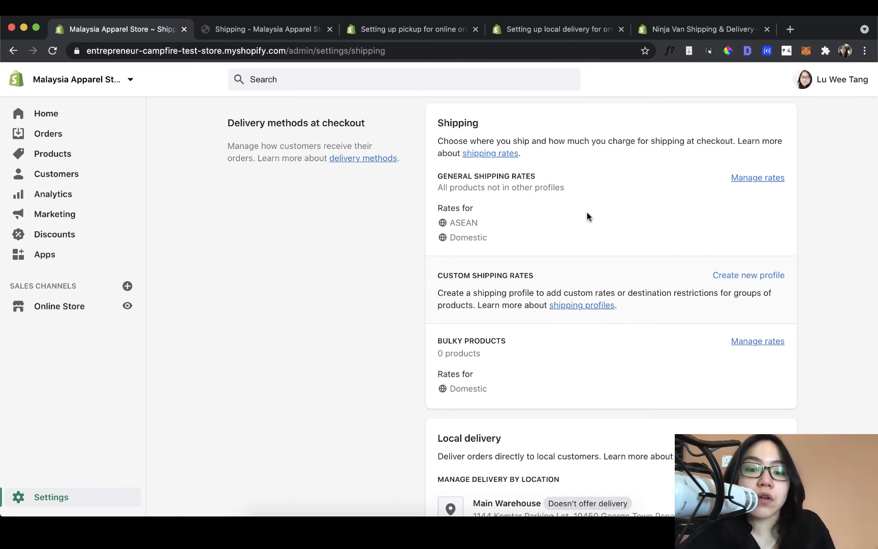
{"action": "scroll", "coordinate": [586, 217], "scroll_direction": "down", "scroll_amount": 1}
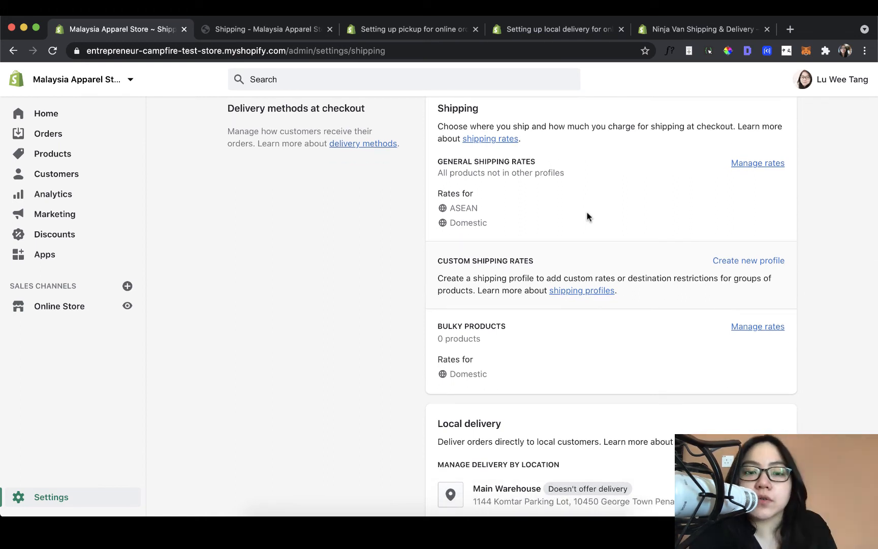
{"action": "scroll", "coordinate": [586, 217], "scroll_direction": "down", "scroll_amount": 10}
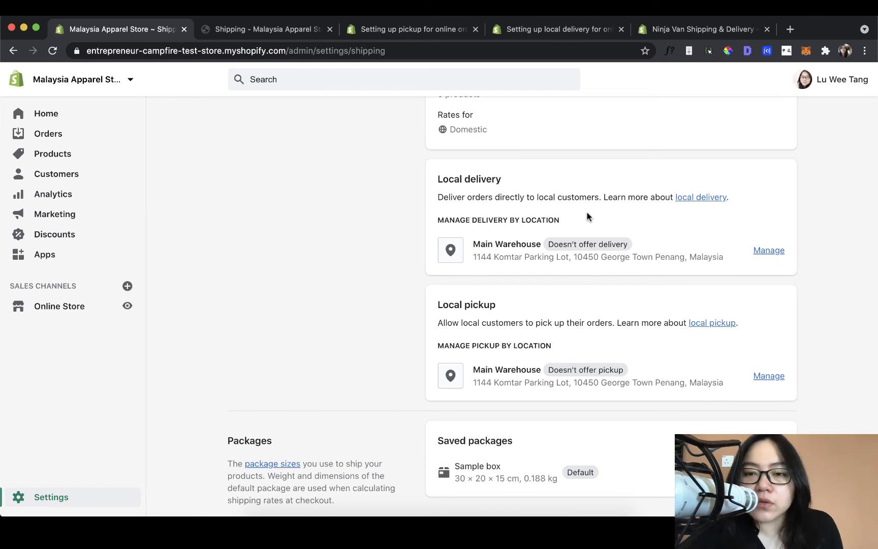
{"action": "left_click", "coordinate": [759, 250]}
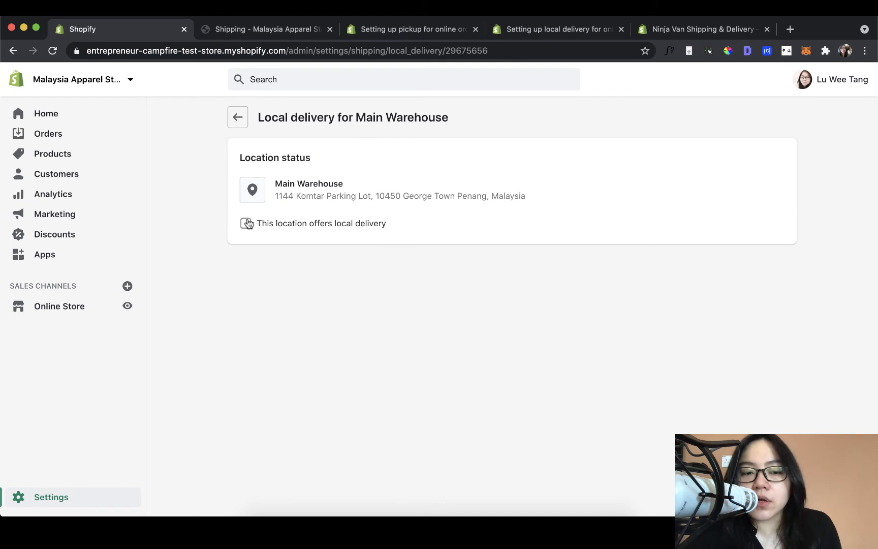
{"action": "left_click", "coordinate": [247, 223]}
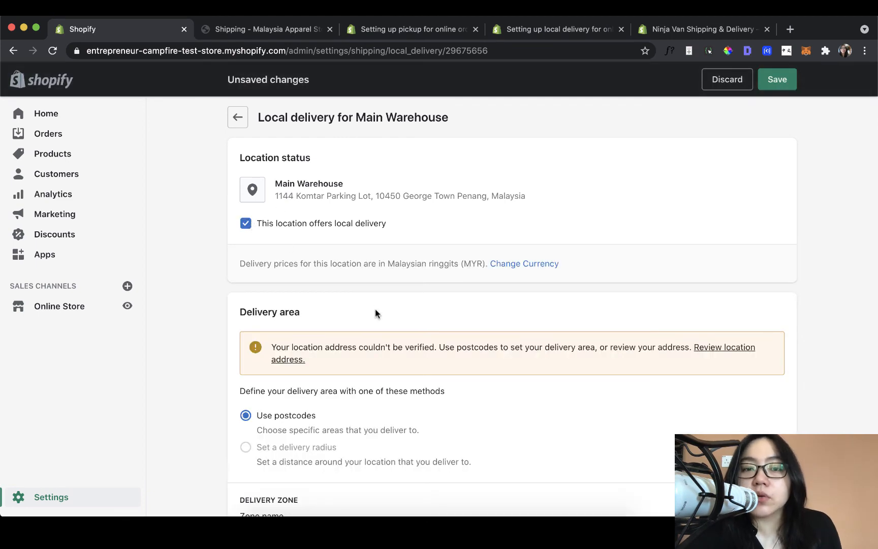
- Examine the methods for defining the delivery area and the fields of the Local Delivery zone
{"action": "scroll", "coordinate": [376, 313], "scroll_direction": "down", "scroll_amount": 2}
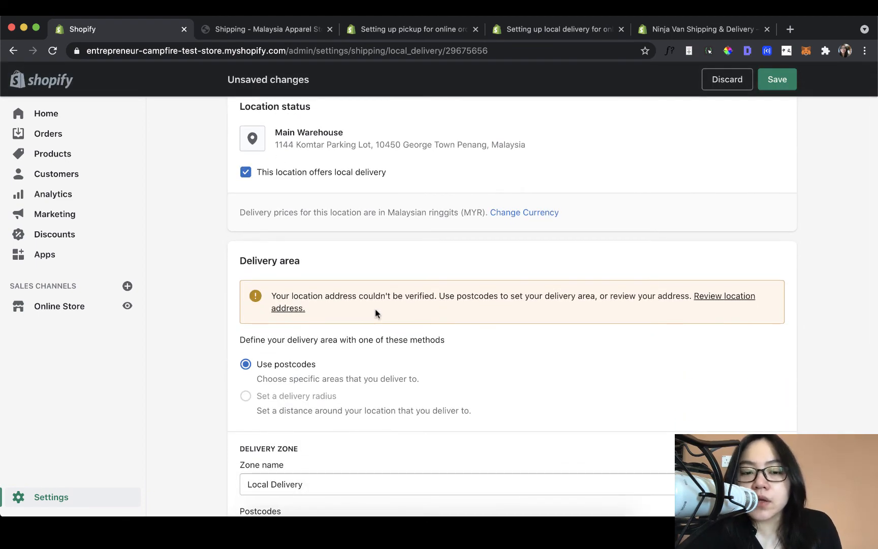
{"action": "scroll", "coordinate": [376, 313], "scroll_direction": "down", "scroll_amount": 2}
{"action": "scroll", "coordinate": [376, 313], "scroll_direction": "down", "scroll_amount": 3}
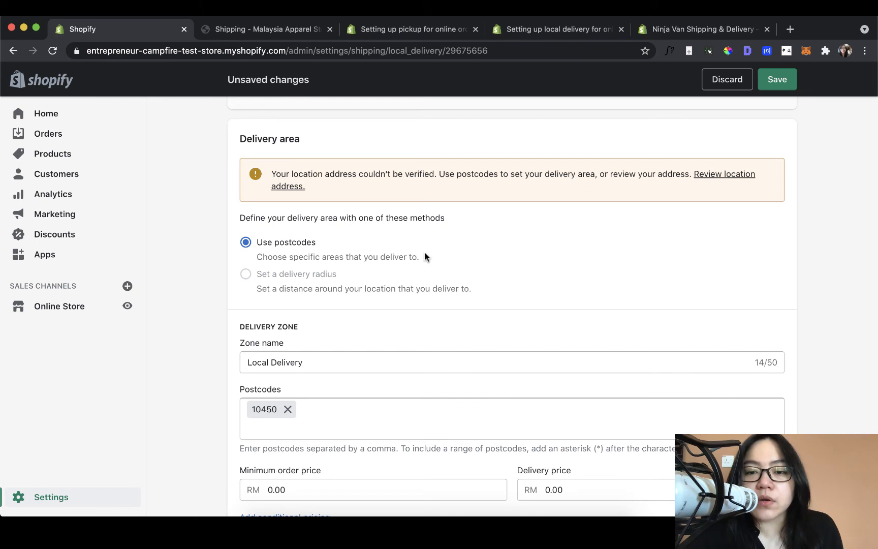
{"action": "scroll", "coordinate": [425, 255], "scroll_direction": "down", "scroll_amount": 1}
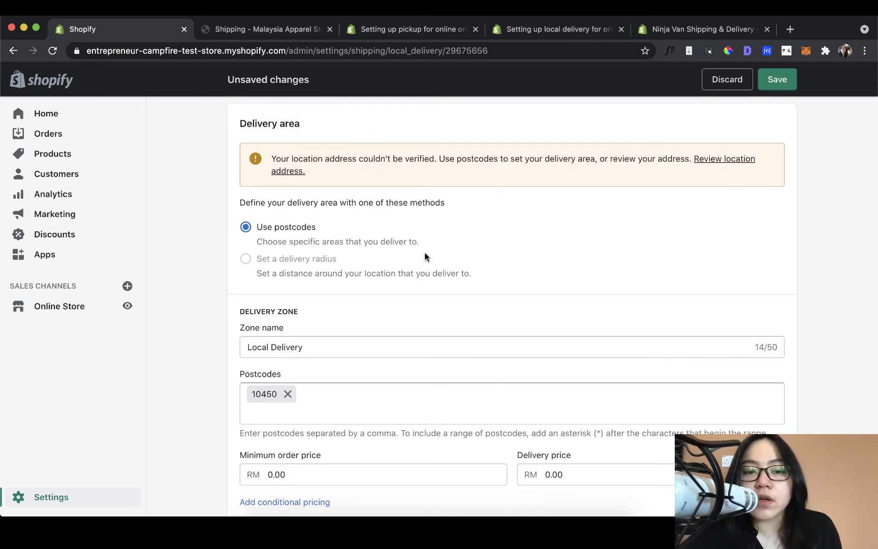
{"action": "scroll", "coordinate": [425, 253], "scroll_direction": "down", "scroll_amount": 1}
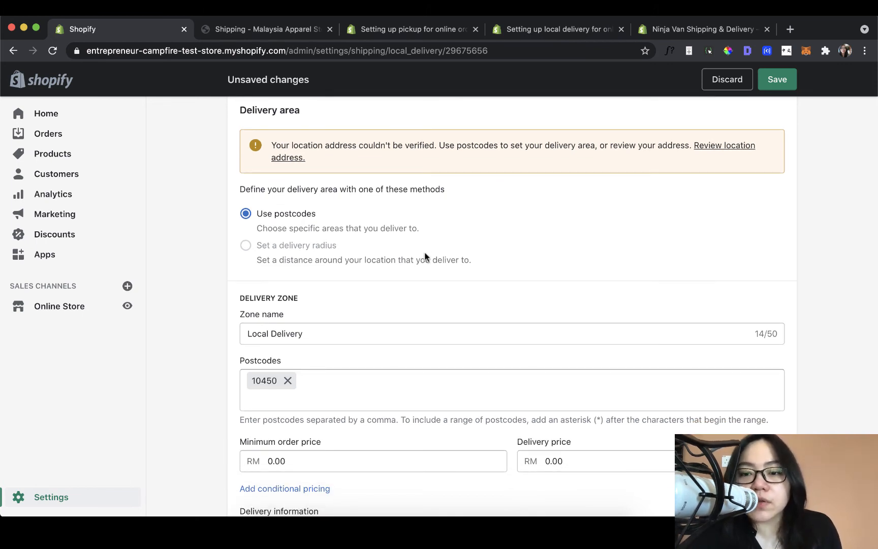
{"action": "scroll", "coordinate": [425, 256], "scroll_direction": "down", "scroll_amount": 1}
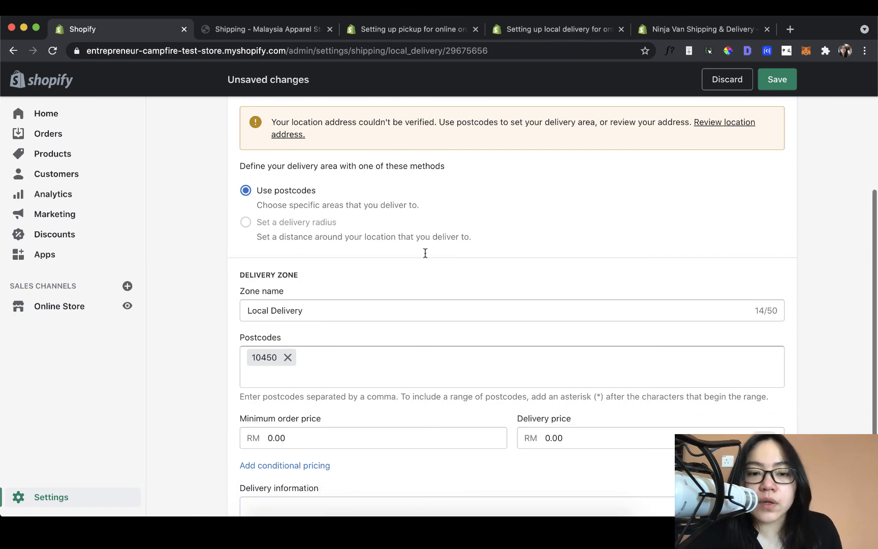
{"action": "scroll", "coordinate": [425, 252], "scroll_direction": "up", "scroll_amount": 1}
{"action": "scroll", "coordinate": [425, 252], "scroll_direction": "down", "scroll_amount": 2}
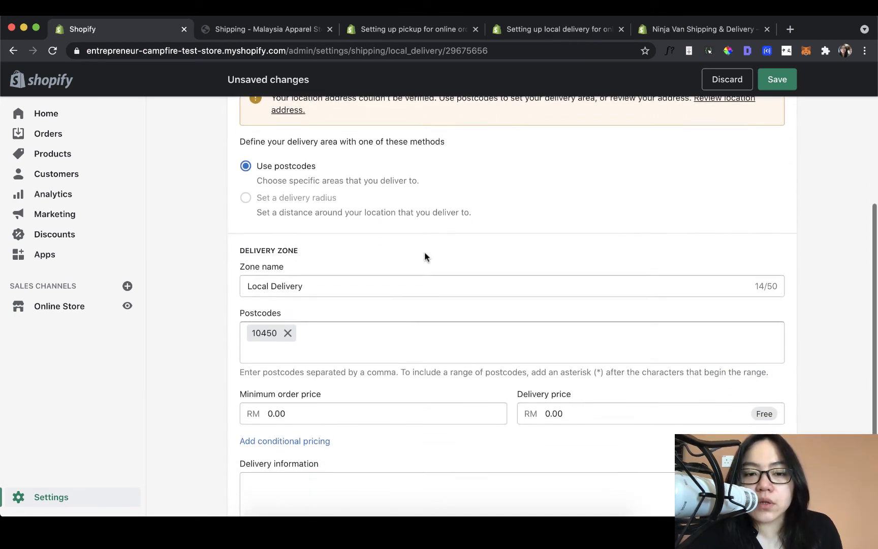
{"action": "scroll", "coordinate": [425, 253], "scroll_direction": "down", "scroll_amount": 1}
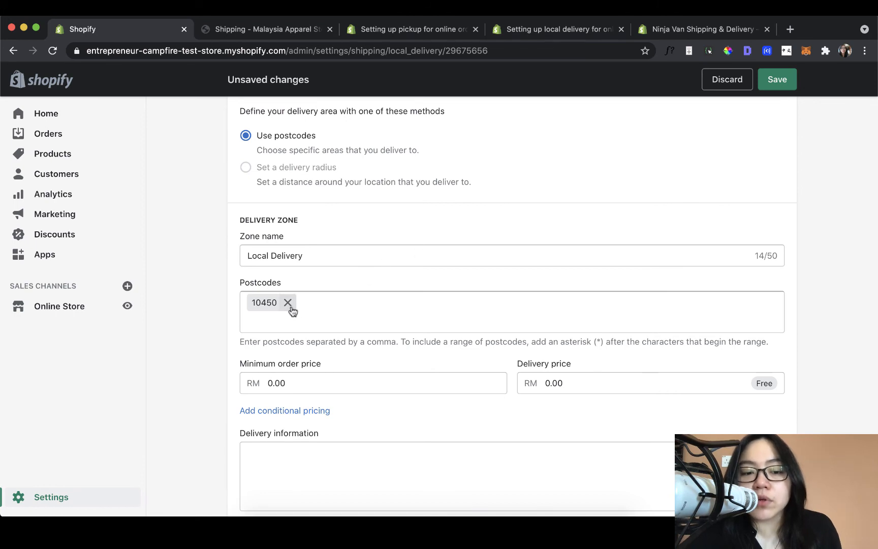
{"action": "scroll", "coordinate": [254, 249], "scroll_direction": "down", "scroll_amount": 2}
{"action": "scroll", "coordinate": [262, 250], "scroll_direction": "up", "scroll_amount": 2}
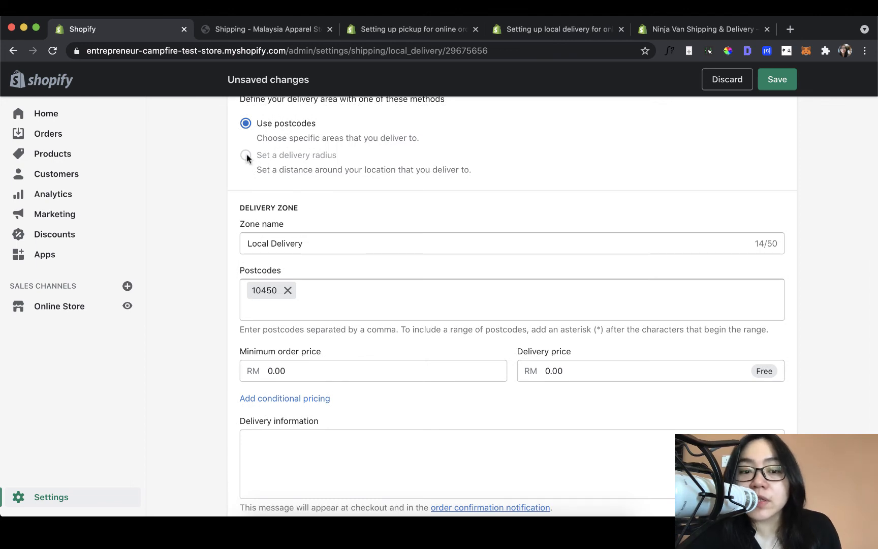
- Review the Local Delivery zone's postcodes, minimum order price, delivery price and delivery information without changing them
{"action": "scroll", "coordinate": [315, 312], "scroll_direction": "down", "scroll_amount": 1}
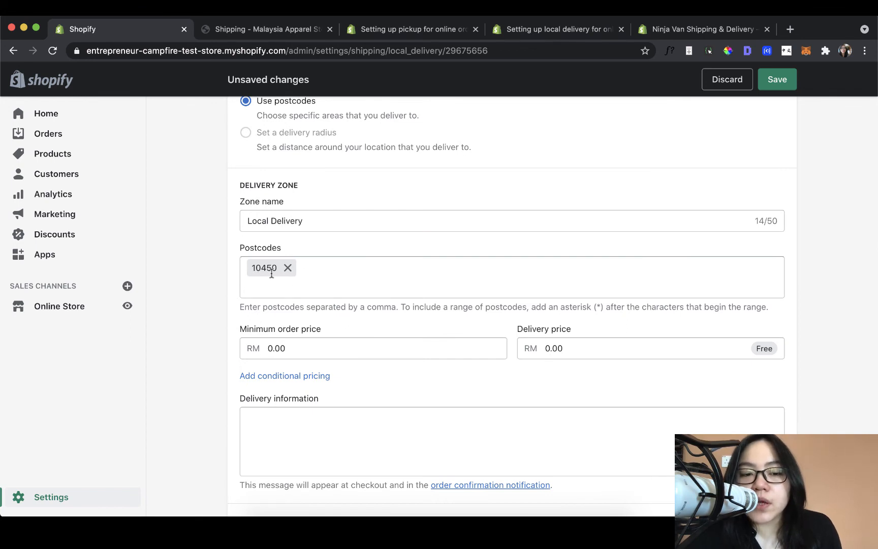
{"action": "scroll", "coordinate": [272, 274], "scroll_direction": "down", "scroll_amount": 1}
{"action": "left_click", "coordinate": [305, 265]}
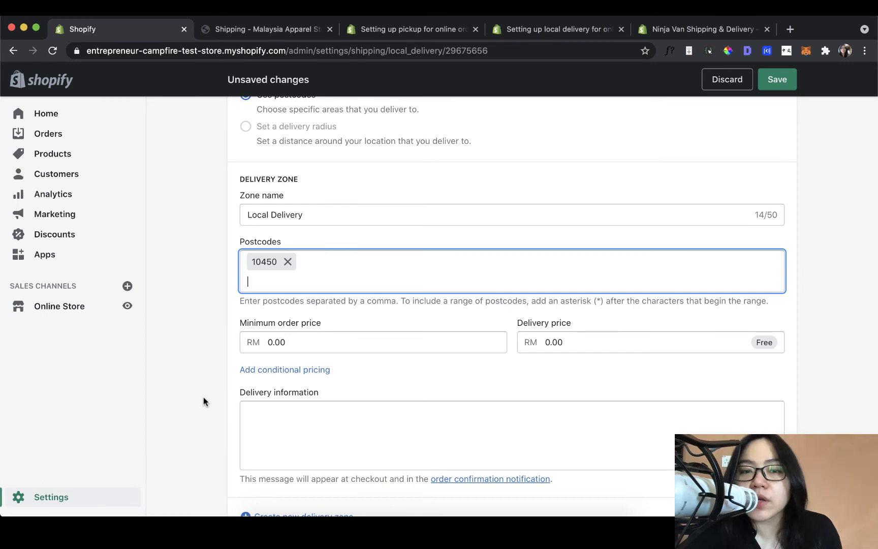
{"action": "scroll", "coordinate": [429, 425], "scroll_direction": "down", "scroll_amount": 1}
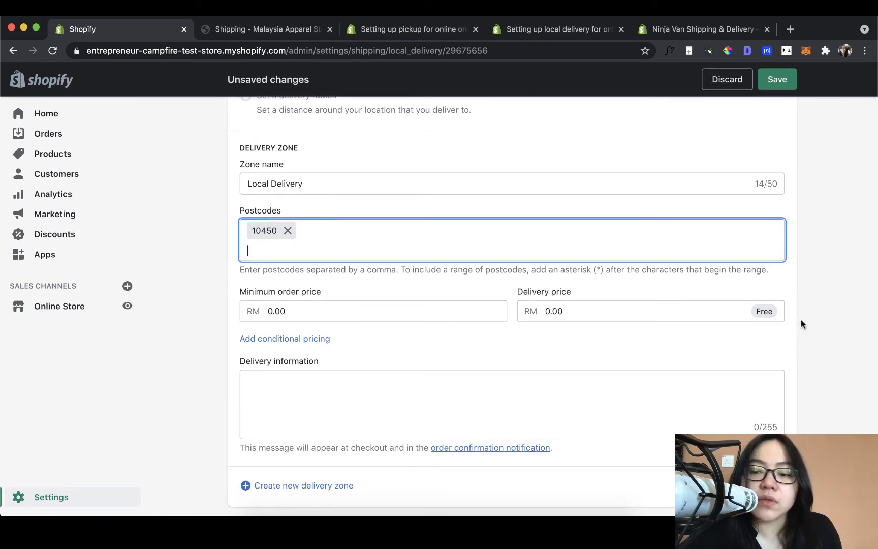
{"action": "scroll", "coordinate": [787, 86], "scroll_direction": "up", "scroll_amount": 1}
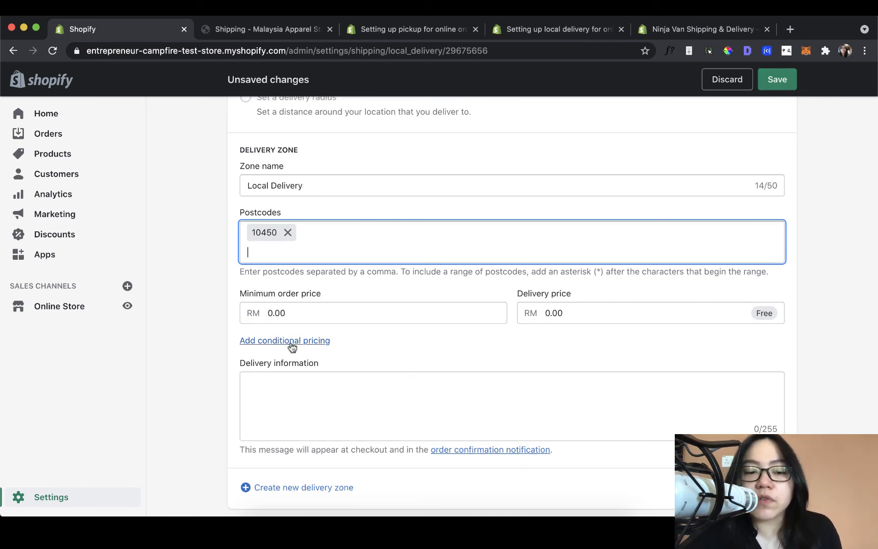
{"action": "left_click", "coordinate": [270, 312]}
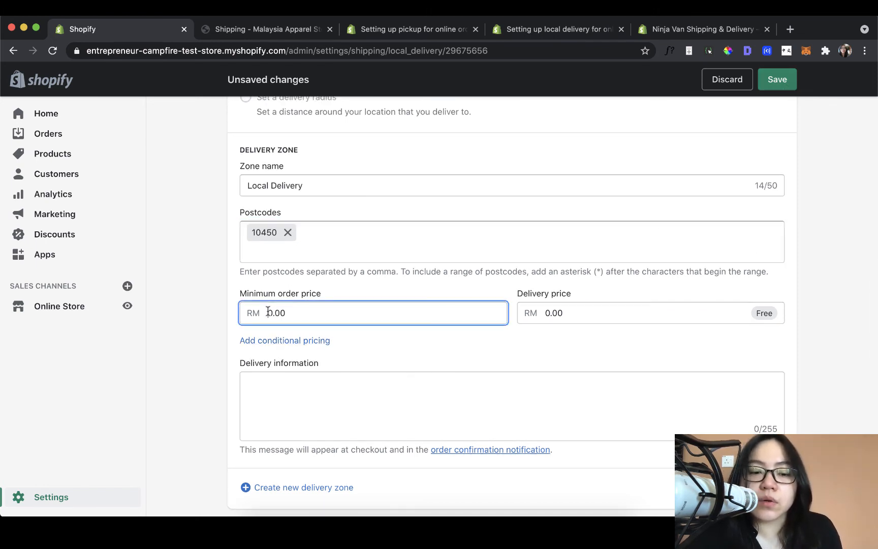
{"action": "scroll", "coordinate": [343, 373], "scroll_direction": "down", "scroll_amount": 1}
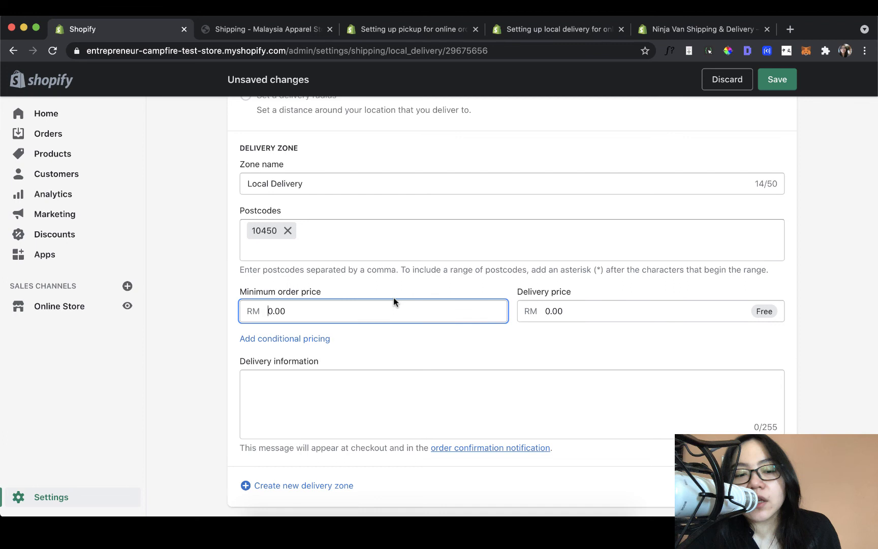
- Save Main Warehouse's local delivery settings and return to the local pickup section of the shipping and delivery settings
{"action": "left_click", "coordinate": [772, 90]}
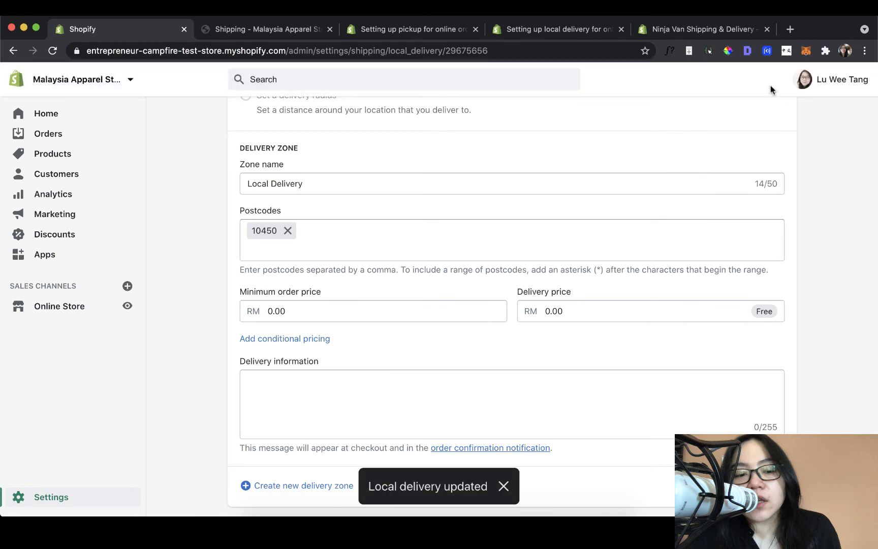
{"action": "scroll", "coordinate": [509, 230], "scroll_direction": "up", "scroll_amount": 10}
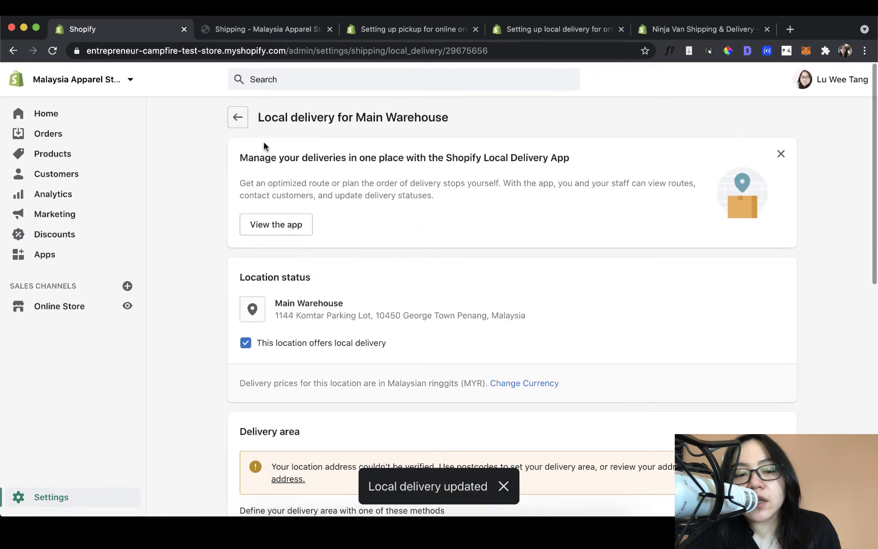
{"action": "left_click", "coordinate": [243, 117]}
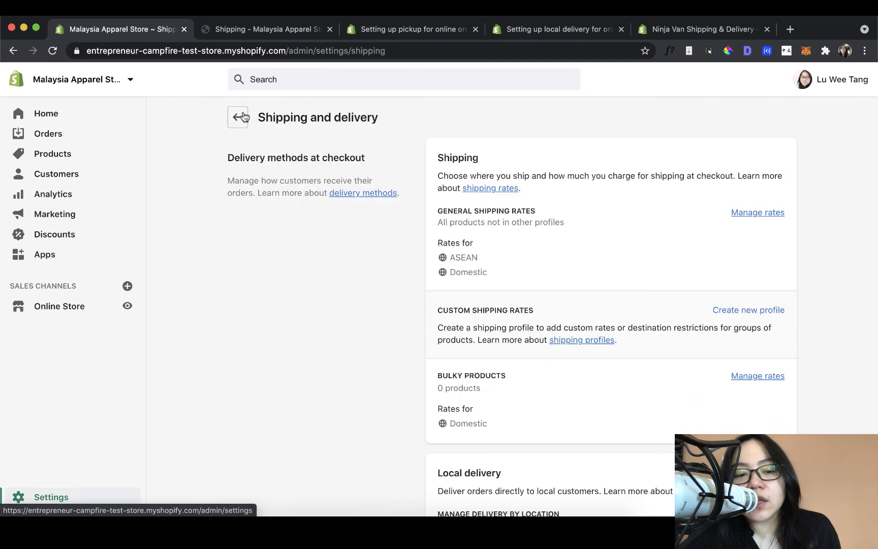
{"action": "scroll", "coordinate": [288, 169], "scroll_direction": "down", "scroll_amount": 6}
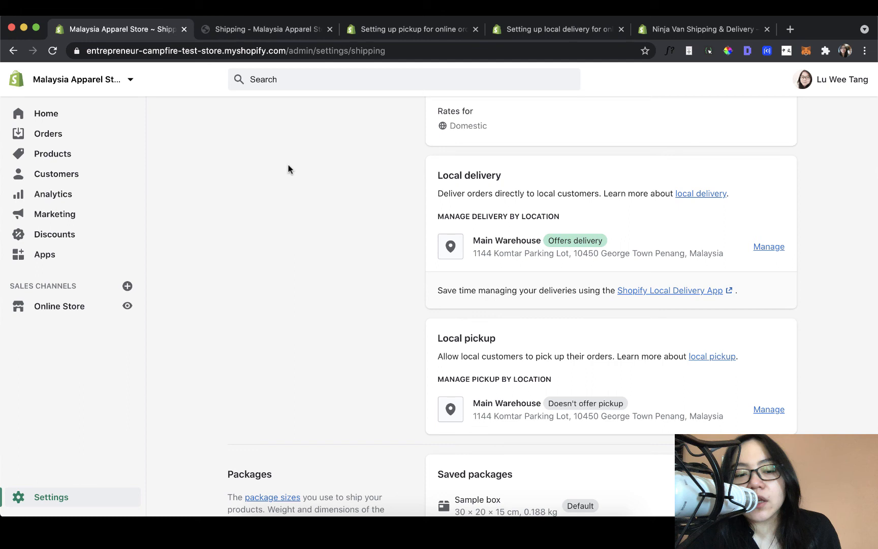
{"action": "scroll", "coordinate": [846, 409], "scroll_direction": "down", "scroll_amount": 3}
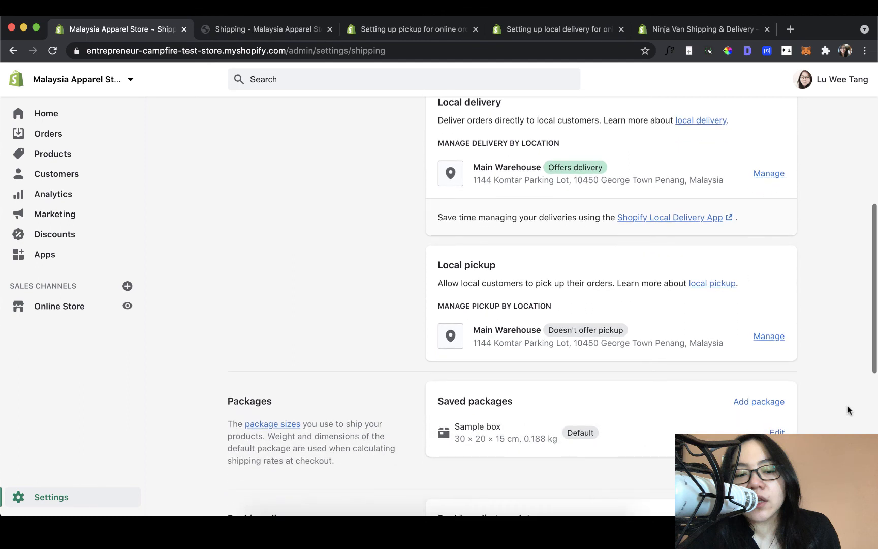
- Enable local pickup for Main Warehouse and set its expected pickup time to "Usually ready in 2-4 days"
{"action": "left_click", "coordinate": [775, 340]}
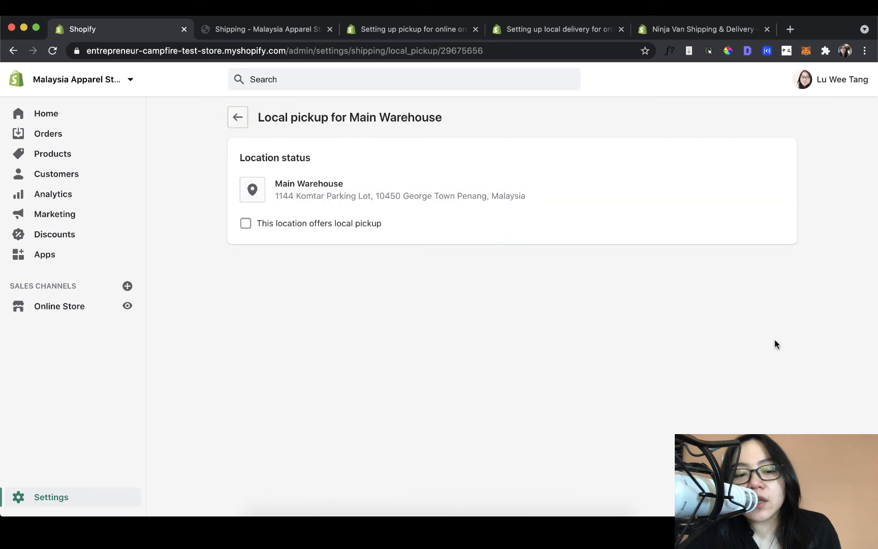
{"action": "left_click", "coordinate": [357, 231]}
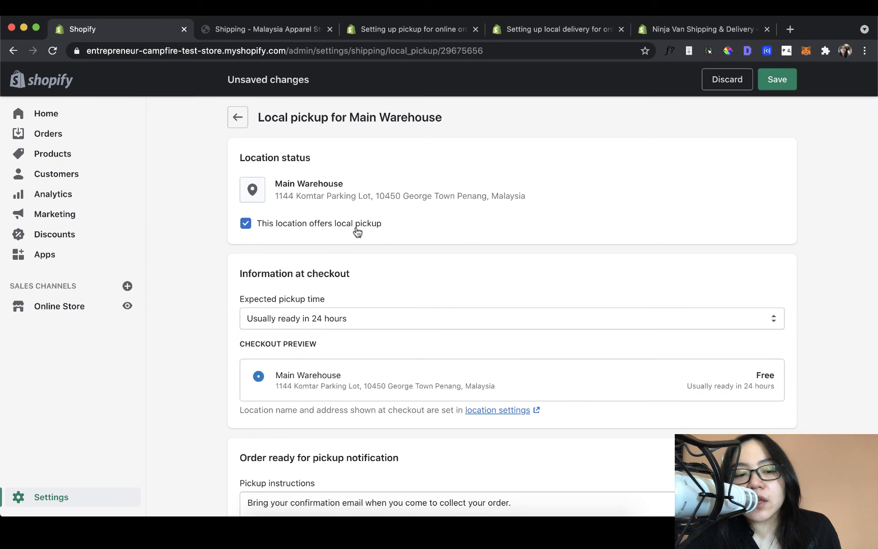
{"action": "scroll", "coordinate": [357, 232], "scroll_direction": "down", "scroll_amount": 3}
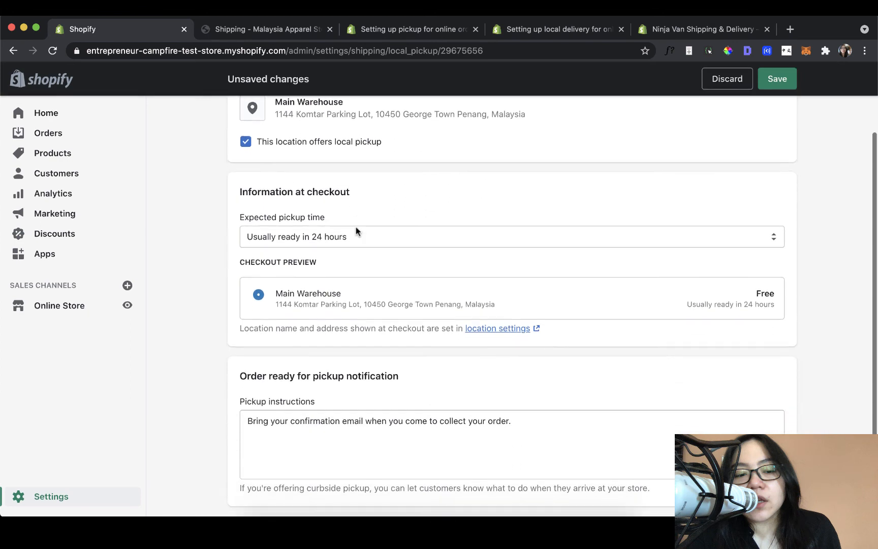
{"action": "left_click", "coordinate": [355, 232]}
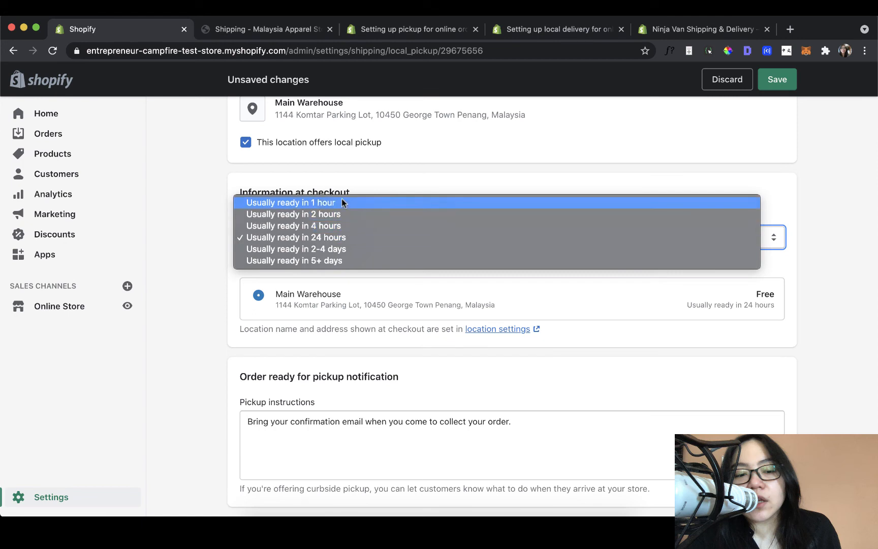
{"action": "left_click", "coordinate": [353, 191]}
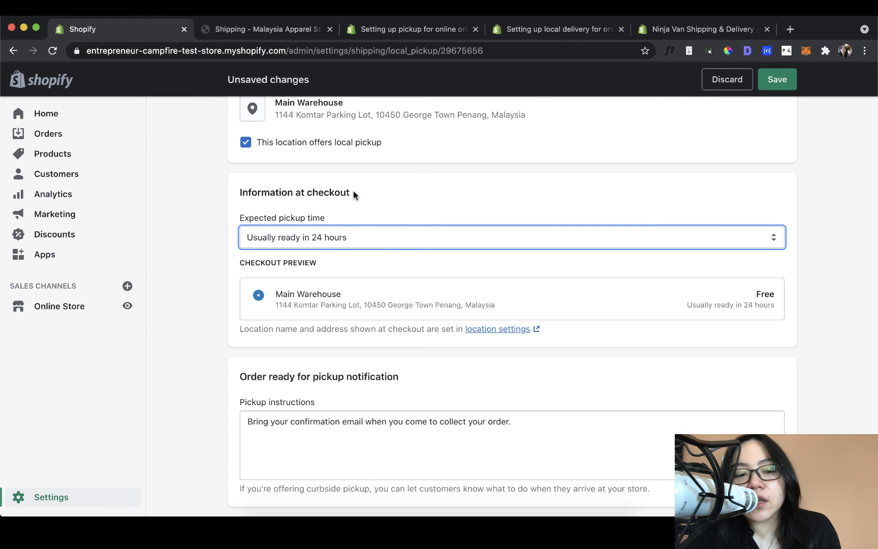
{"action": "left_click", "coordinate": [337, 232]}
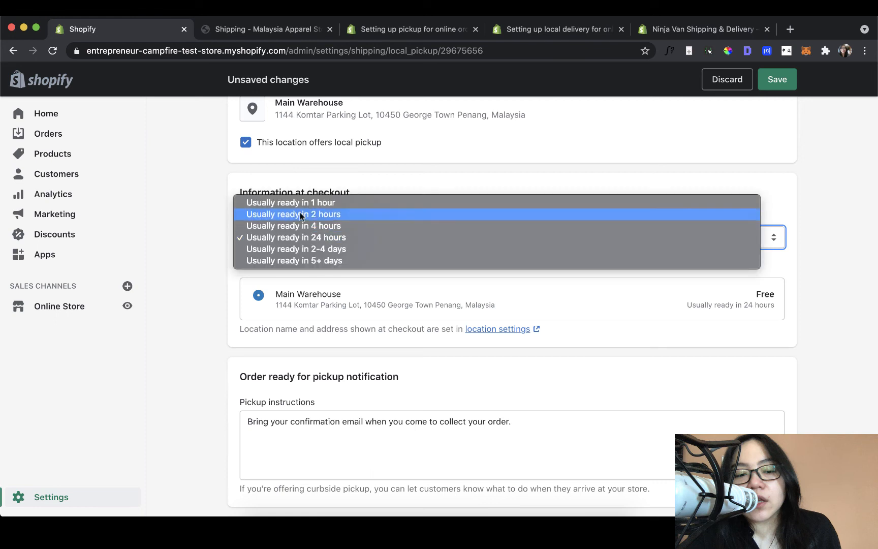
{"action": "left_click", "coordinate": [355, 249]}
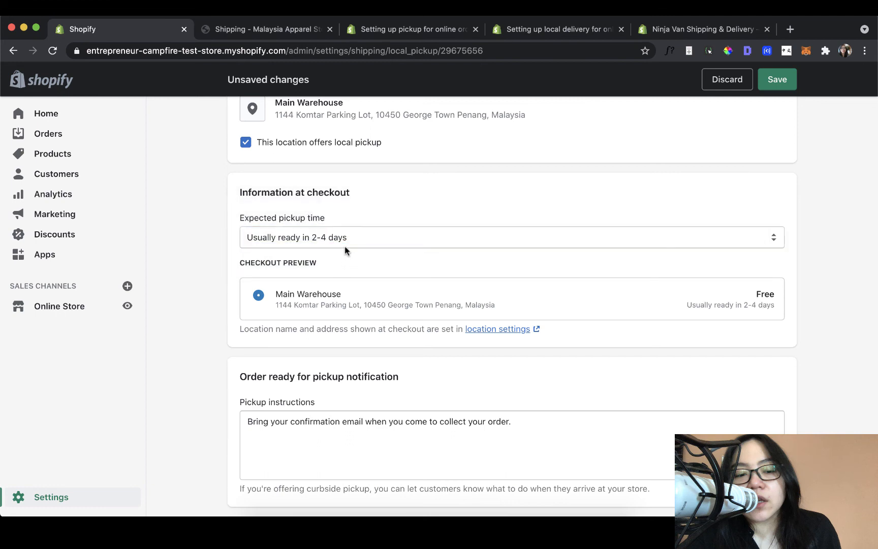
{"action": "left_click", "coordinate": [339, 247]}
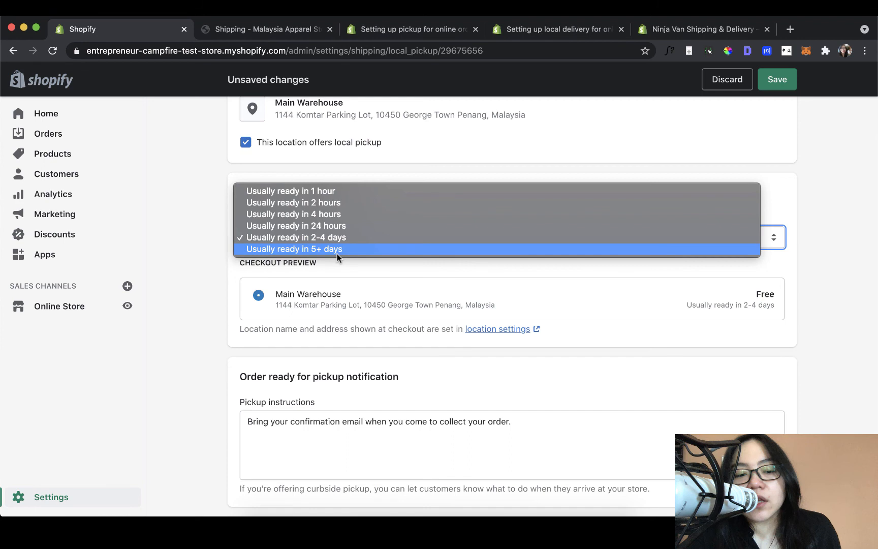
{"action": "left_click", "coordinate": [345, 310]}
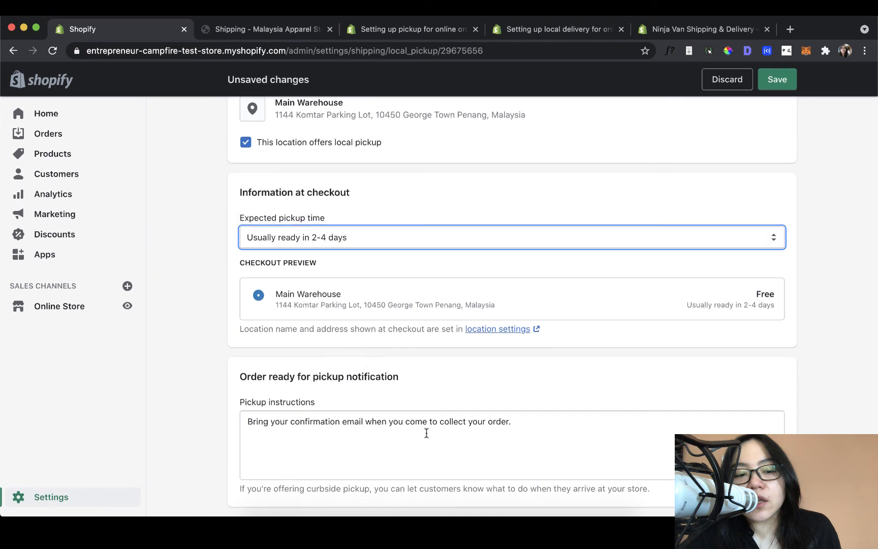
- Save Main Warehouse's local pickup settings with the default pickup instructions and return to the shipping and delivery overview
{"action": "left_click", "coordinate": [426, 433]}
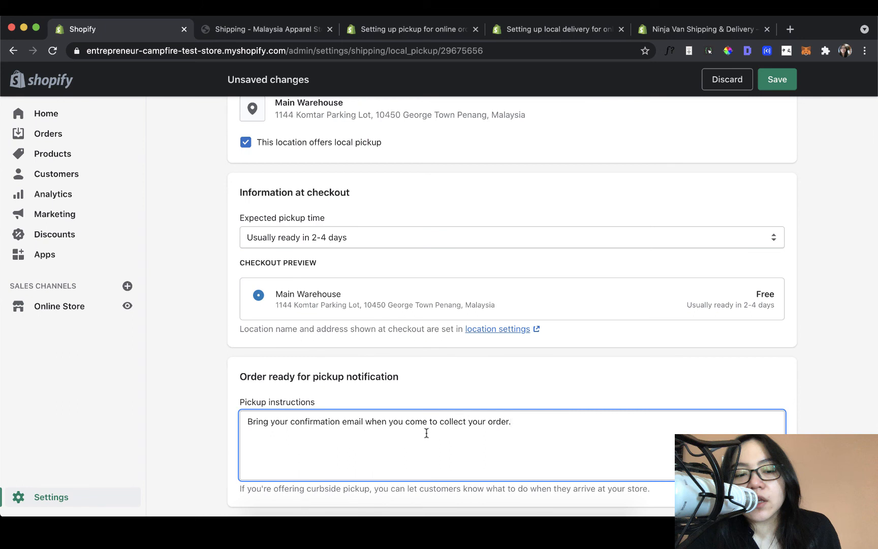
{"action": "scroll", "coordinate": [426, 433], "scroll_direction": "up", "scroll_amount": 2}
{"action": "left_click", "coordinate": [769, 87]}
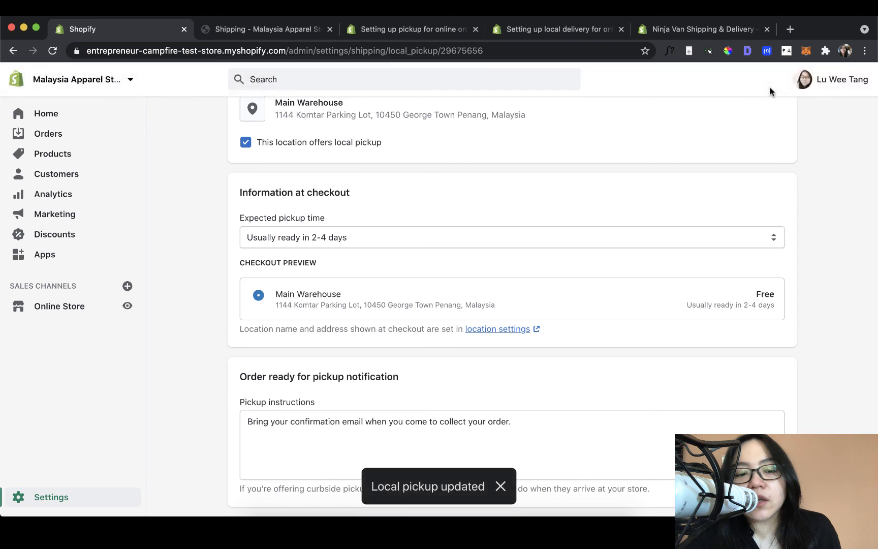
{"action": "scroll", "coordinate": [537, 160], "scroll_direction": "up", "scroll_amount": 5}
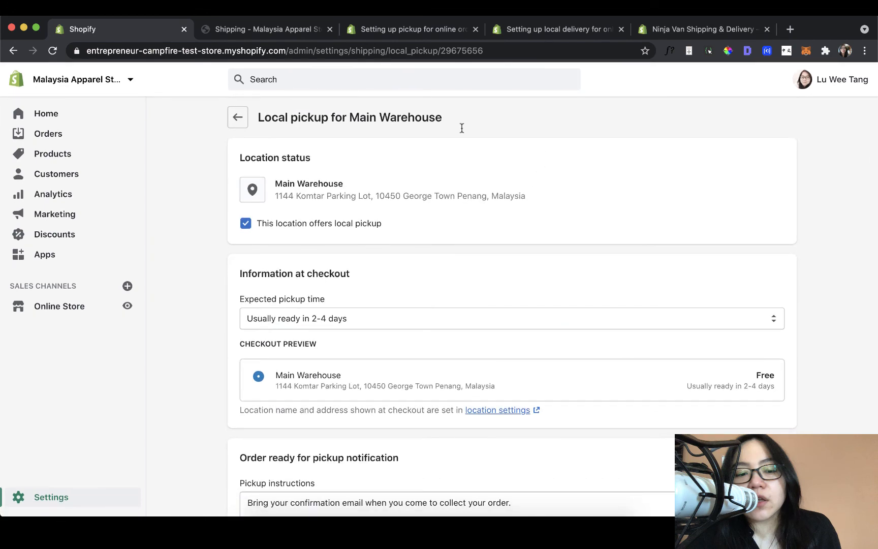
{"action": "left_click", "coordinate": [240, 120]}
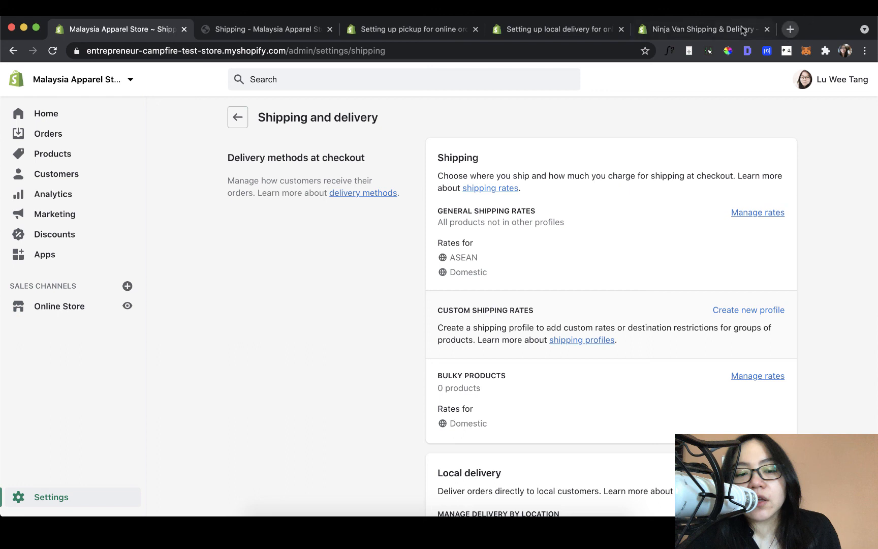
- Open the Shopify App Store at apps.shopify.com in a new browser tab
{"action": "left_click", "coordinate": [787, 29]}
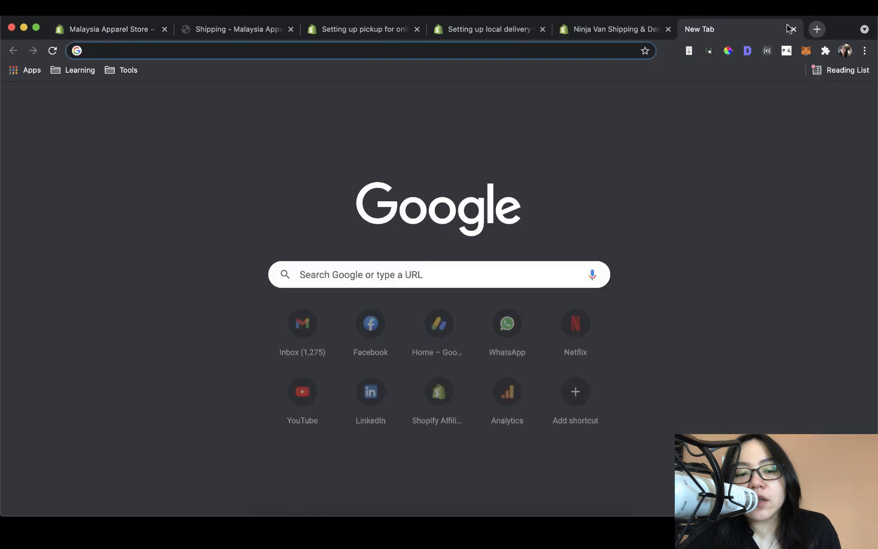
{"action": "type", "text": "a[["}
{"action": "key", "text": "BackSpace"}
{"action": "key", "text": "BackSpace"}
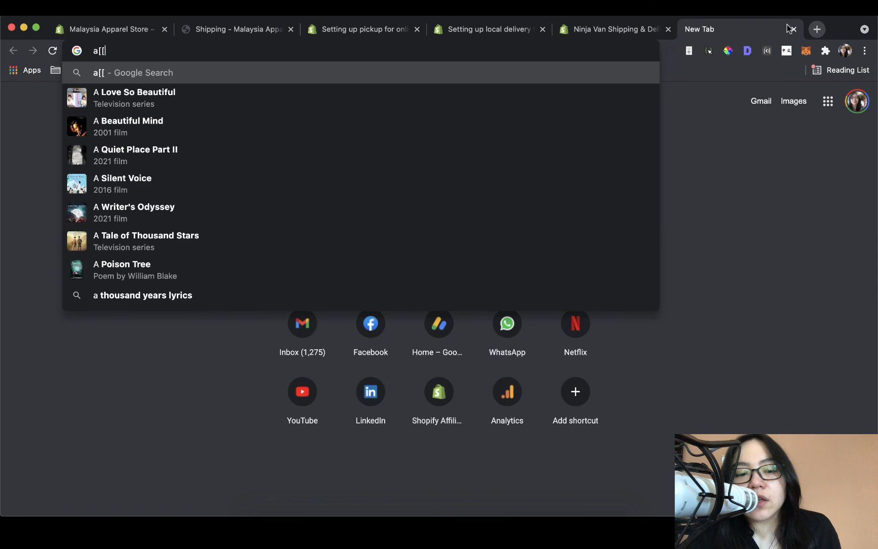
{"action": "type", "text": "pp.sh"}
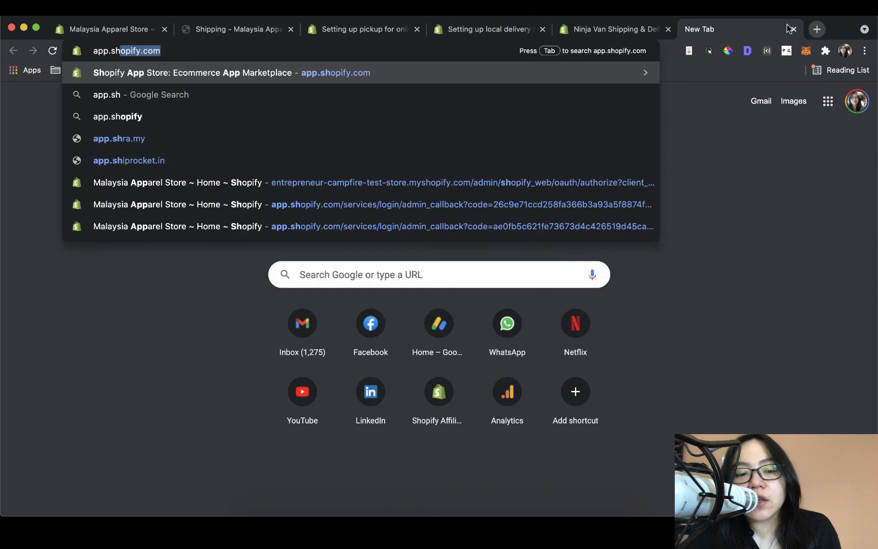
{"action": "key", "text": "Return"}
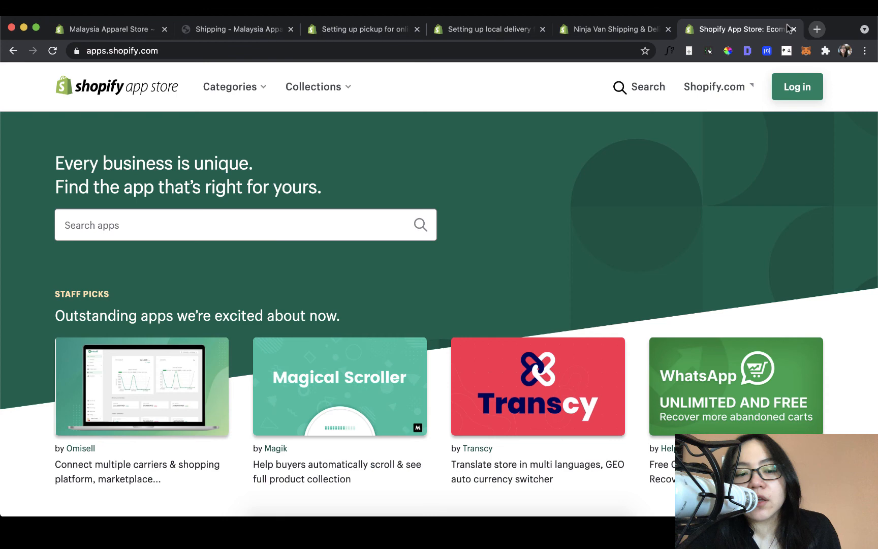
- Search the app store for "ninja van" and open the Ninja Van Shipping & Delivery listing
{"action": "left_click", "coordinate": [259, 217]}
{"action": "type", "text": "nin"}
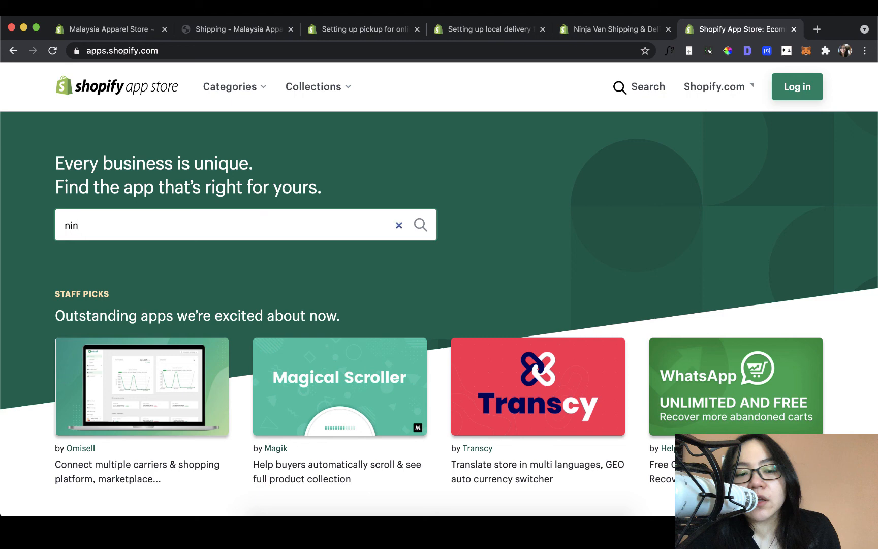
{"action": "type", "text": "ja van"}
{"action": "key", "text": "Return"}
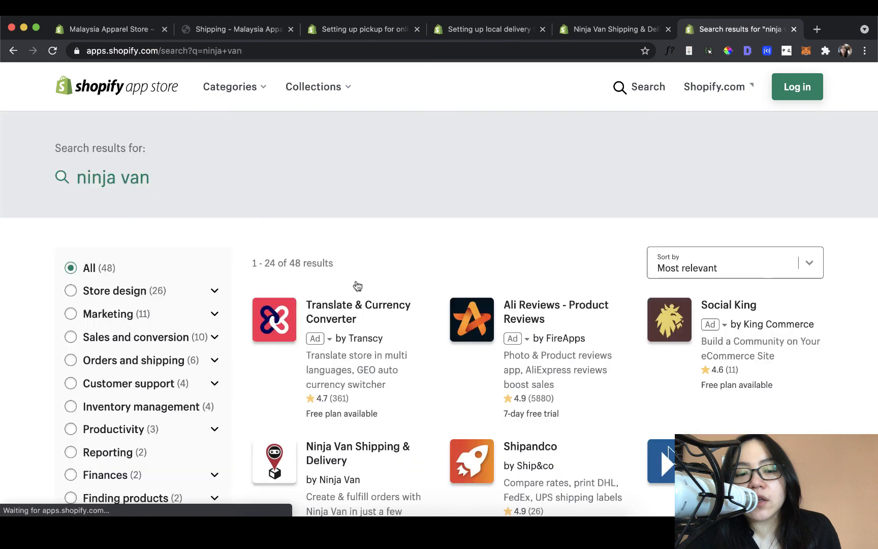
{"action": "scroll", "coordinate": [389, 314], "scroll_direction": "down", "scroll_amount": 2}
{"action": "scroll", "coordinate": [389, 314], "scroll_direction": "down", "scroll_amount": 2}
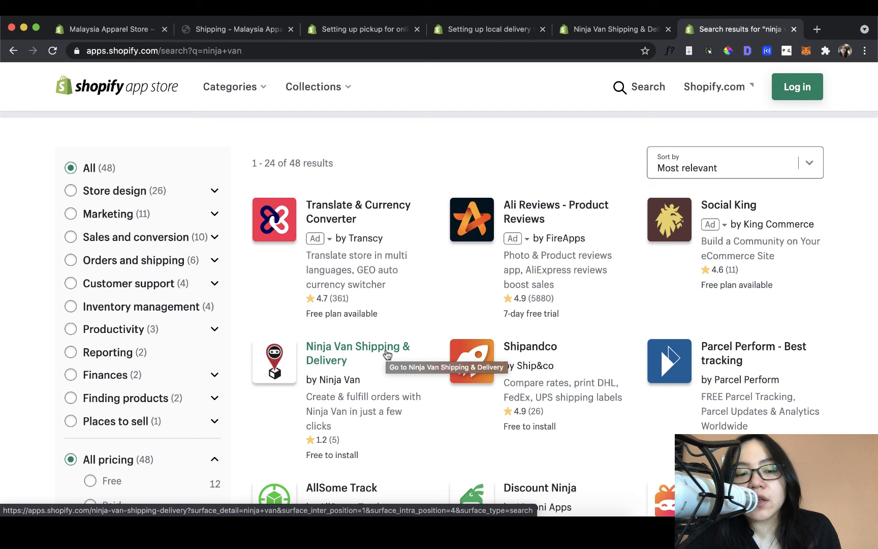
{"action": "scroll", "coordinate": [346, 297], "scroll_direction": "down", "scroll_amount": 3}
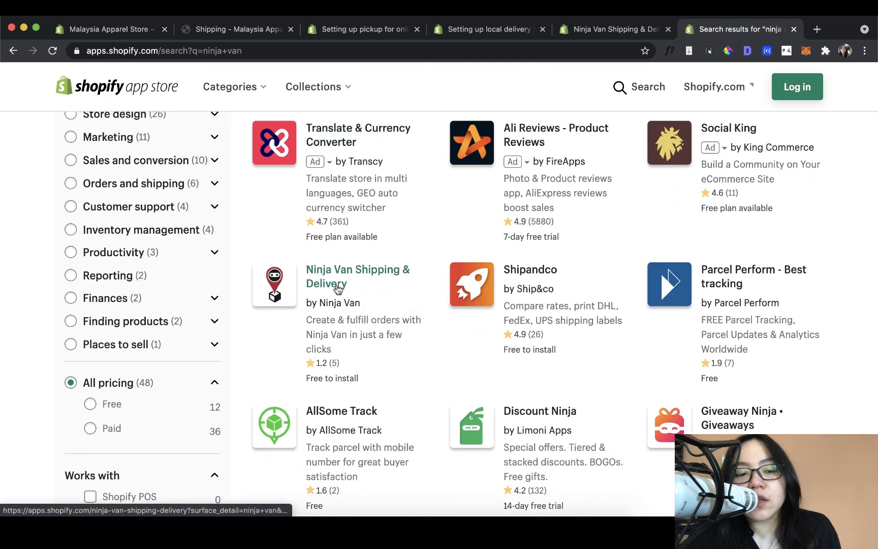
{"action": "left_click", "coordinate": [338, 288]}
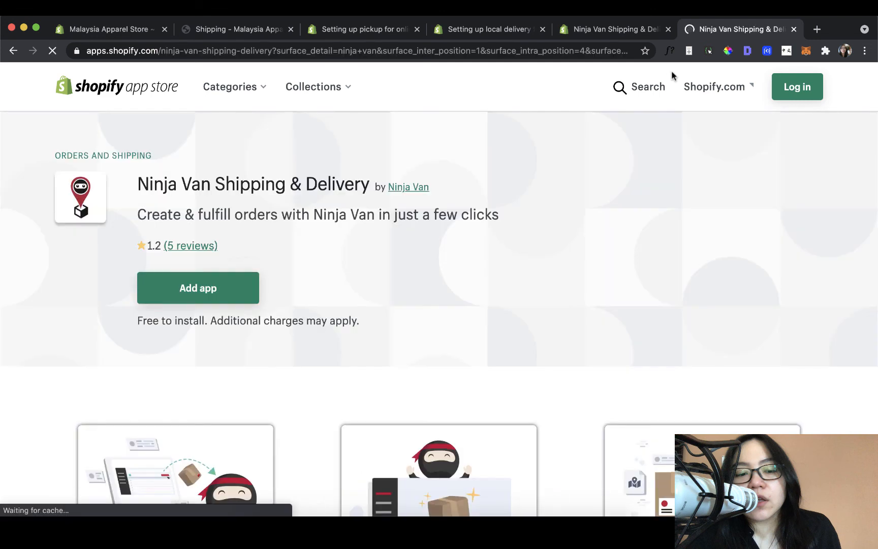
- Add the Ninja Van Shipping & Delivery app to the store and approve its installation
{"action": "scroll", "coordinate": [267, 333], "scroll_direction": "down", "scroll_amount": 1}
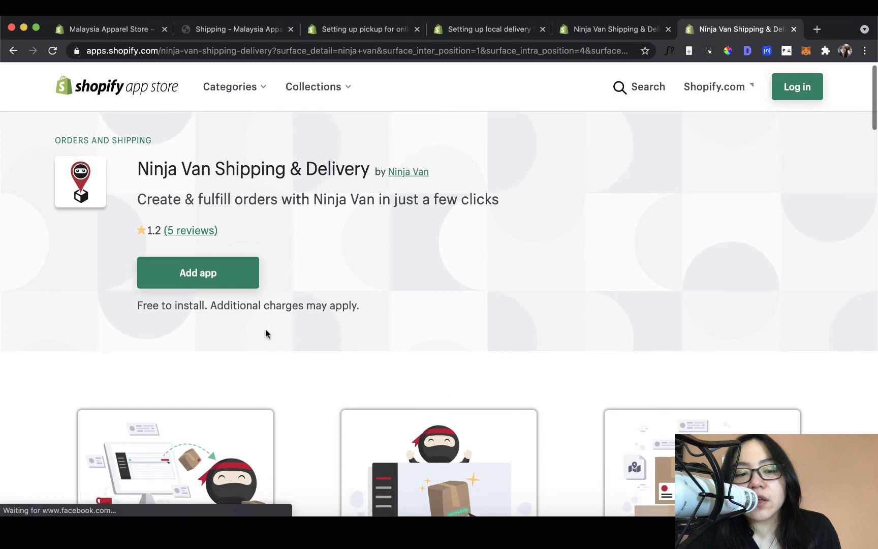
{"action": "left_click", "coordinate": [237, 287]}
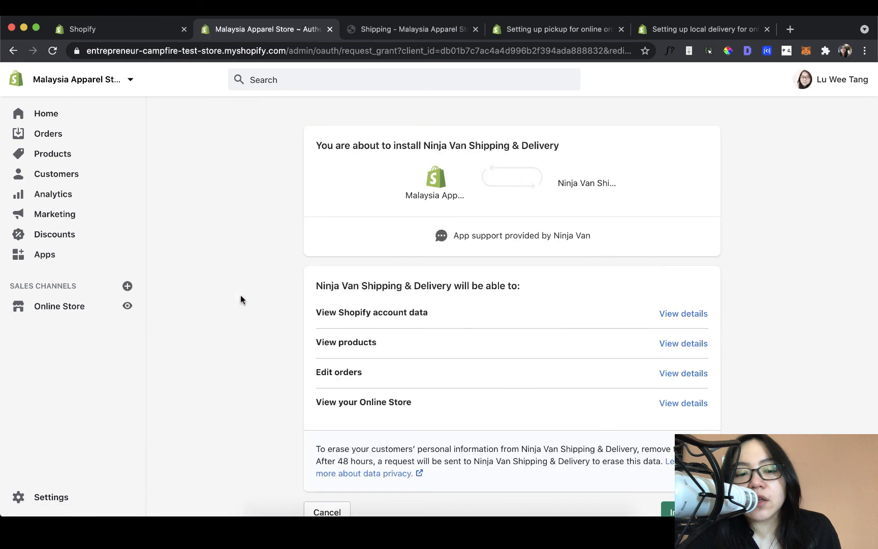
{"action": "scroll", "coordinate": [240, 295], "scroll_direction": "down", "scroll_amount": 1}
{"action": "left_click", "coordinate": [683, 465]}
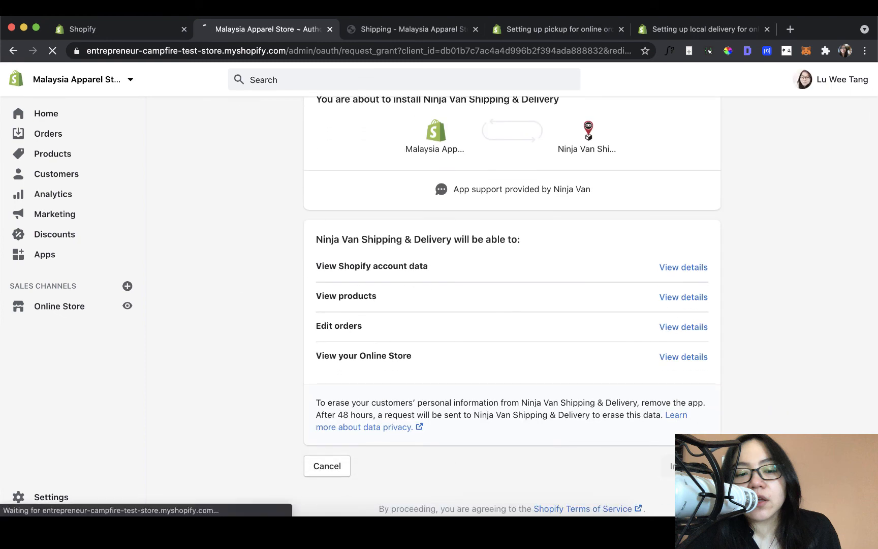